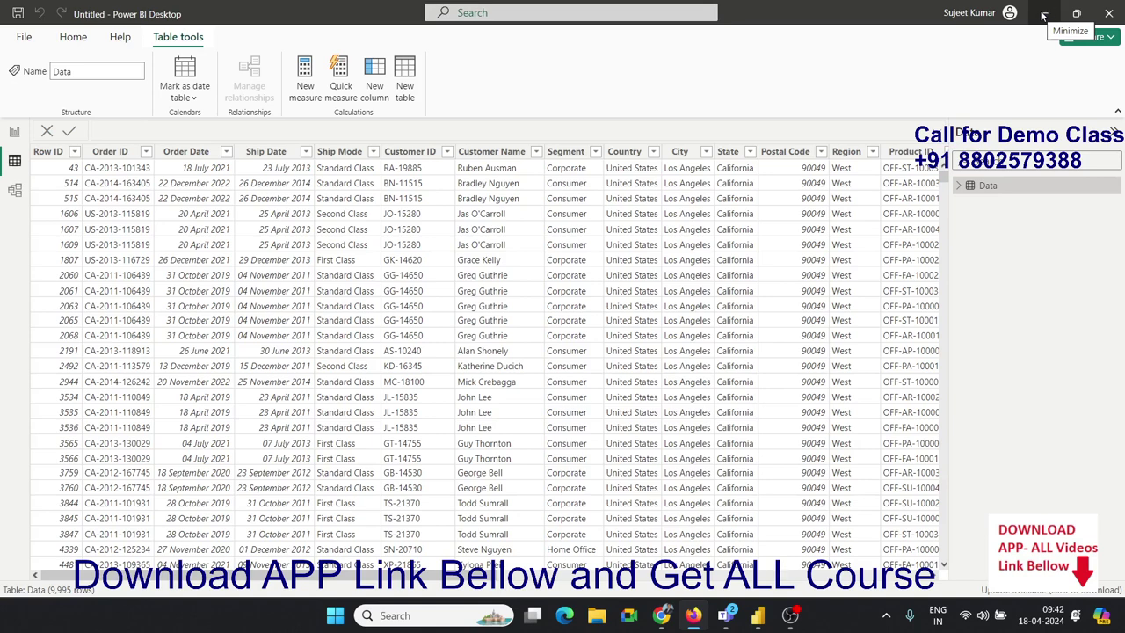
- Add a calculated column Day = Data[Order Date].[Day] to the Data table
left_click(180, 153)
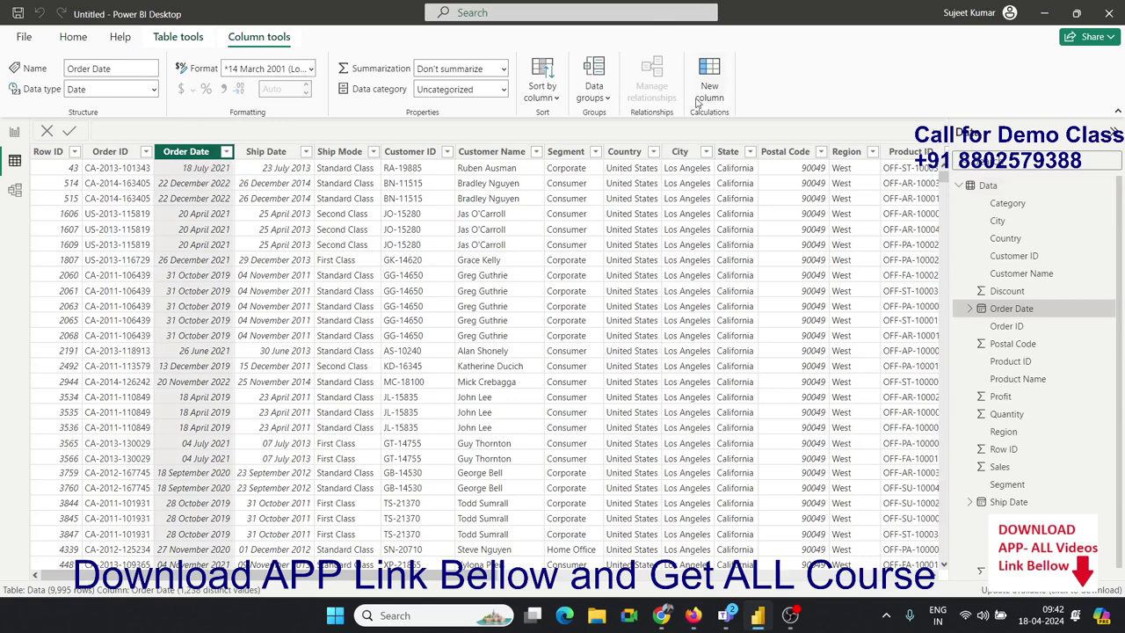
left_click(701, 98)
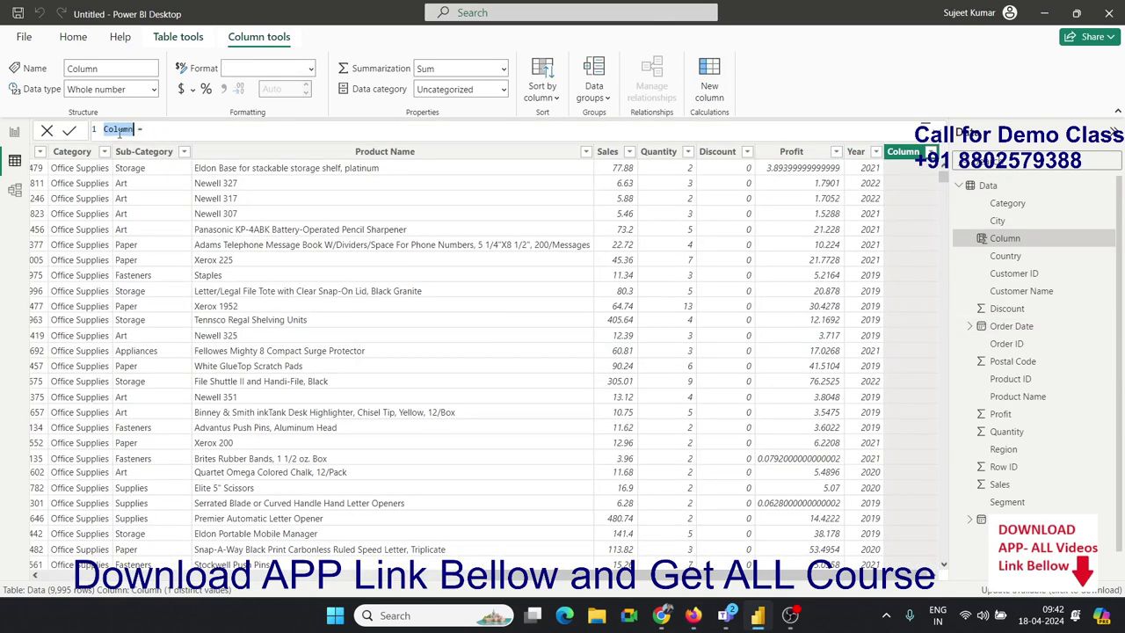
type("Da")
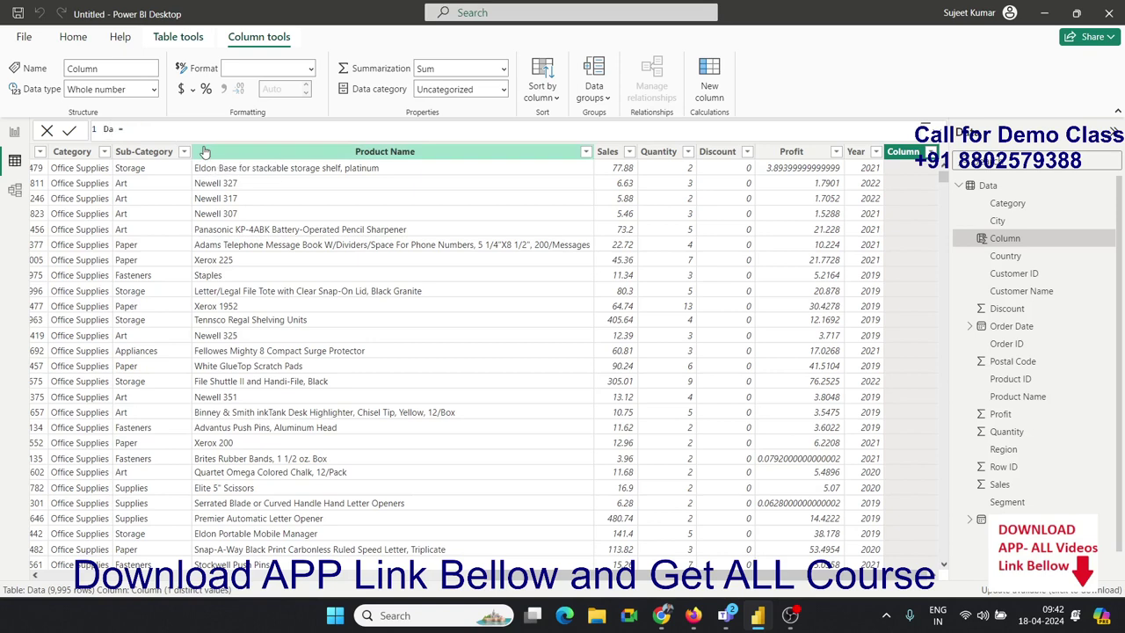
type("y = ")
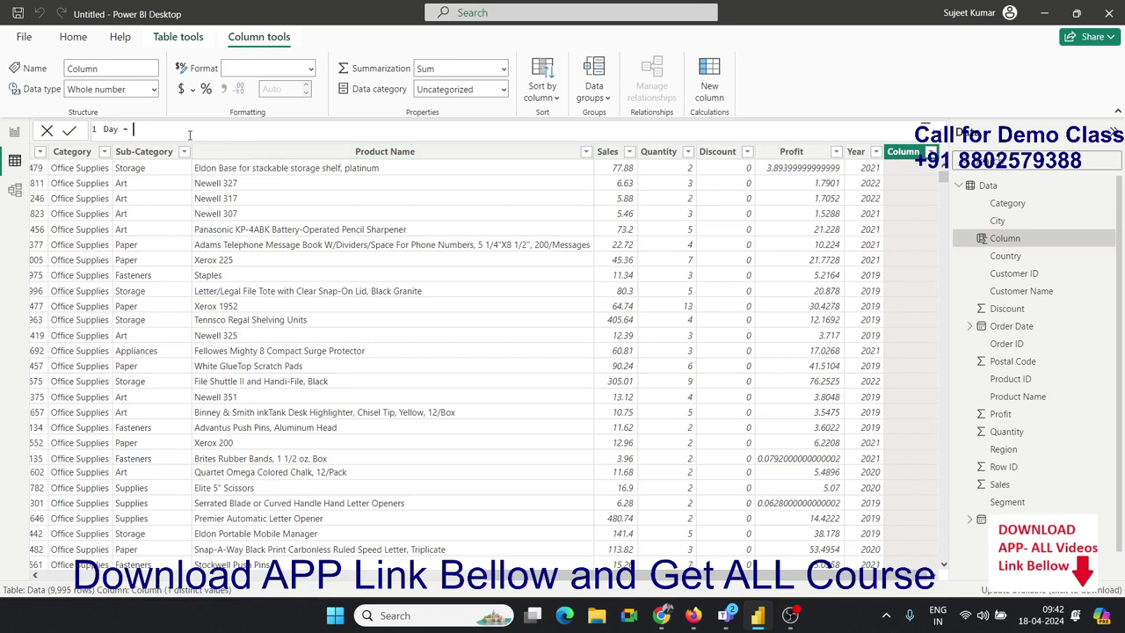
type("o")
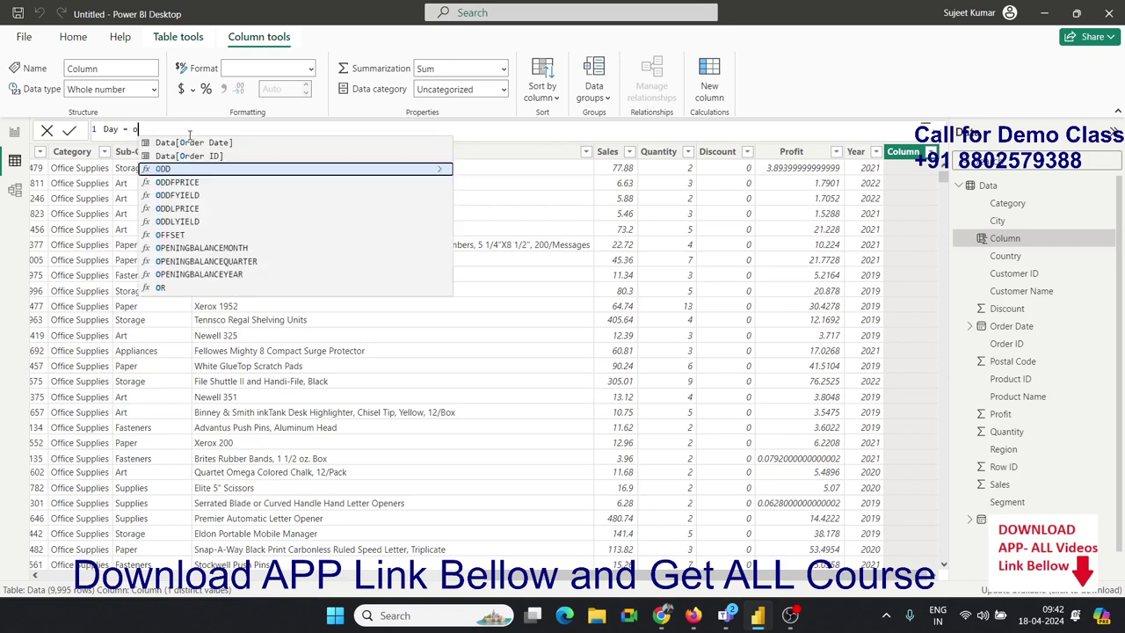
type("rd")
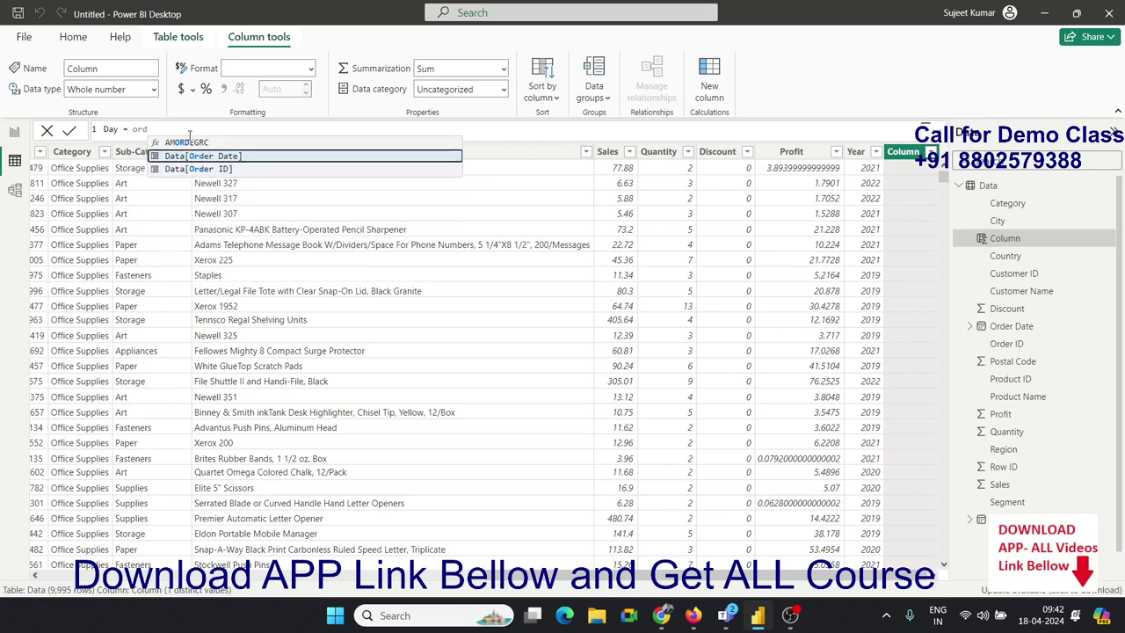
key("Tab")
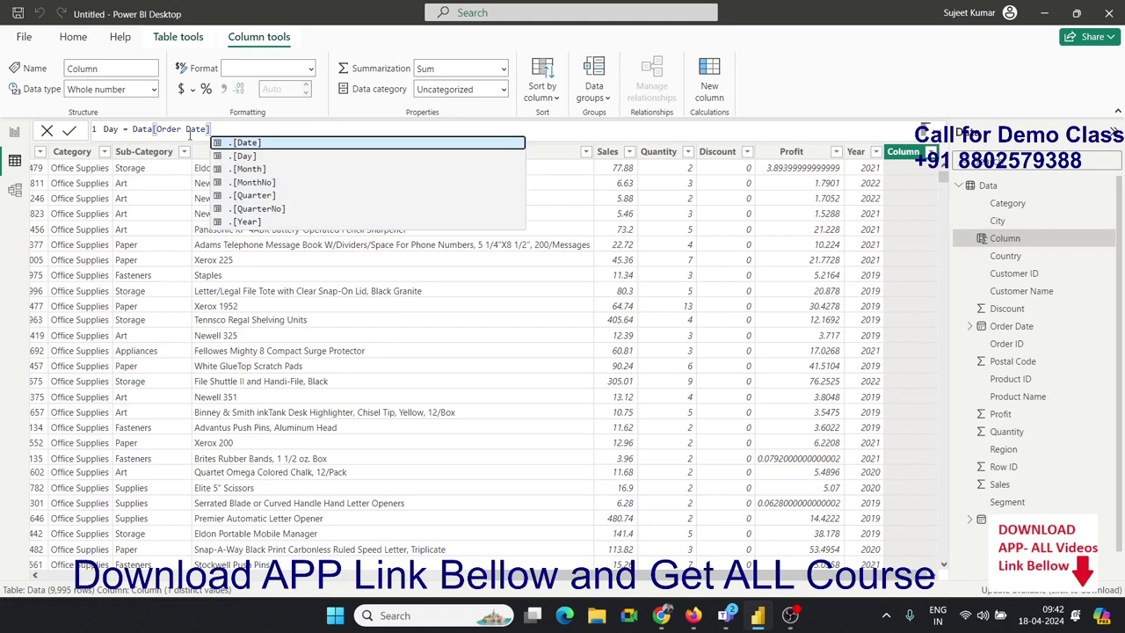
key("Down")
key("Tab")
key("Return")
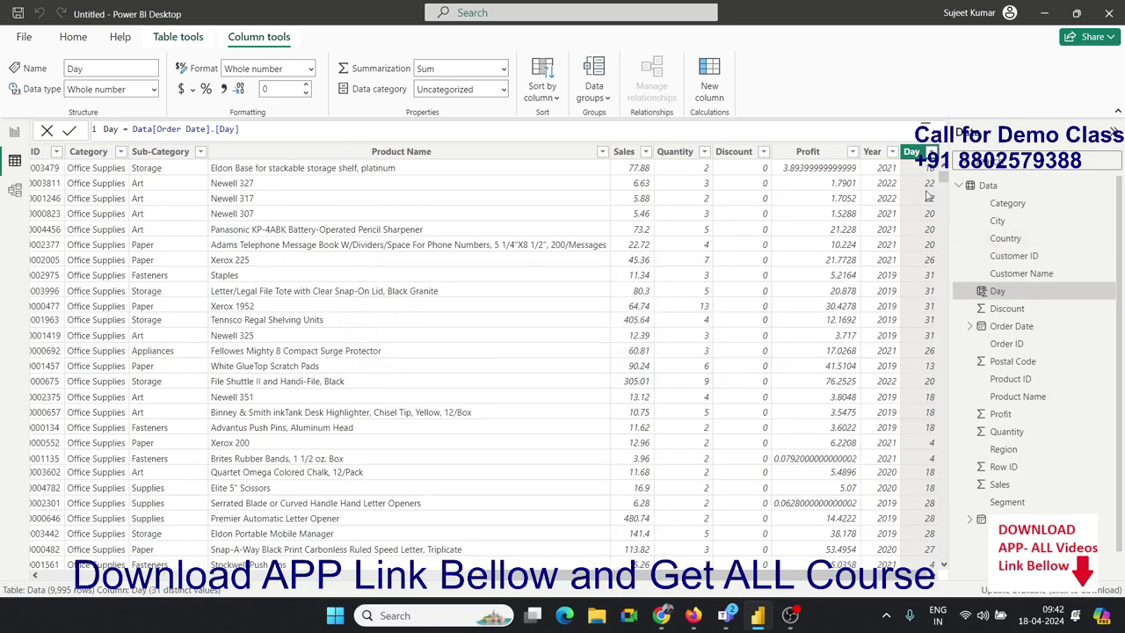
- Change the Day formula to Data[Order Date].[Month] so it shows month names
left_click(251, 128)
key("BackSpace")
key("BackSpace")
key("BackSpace")
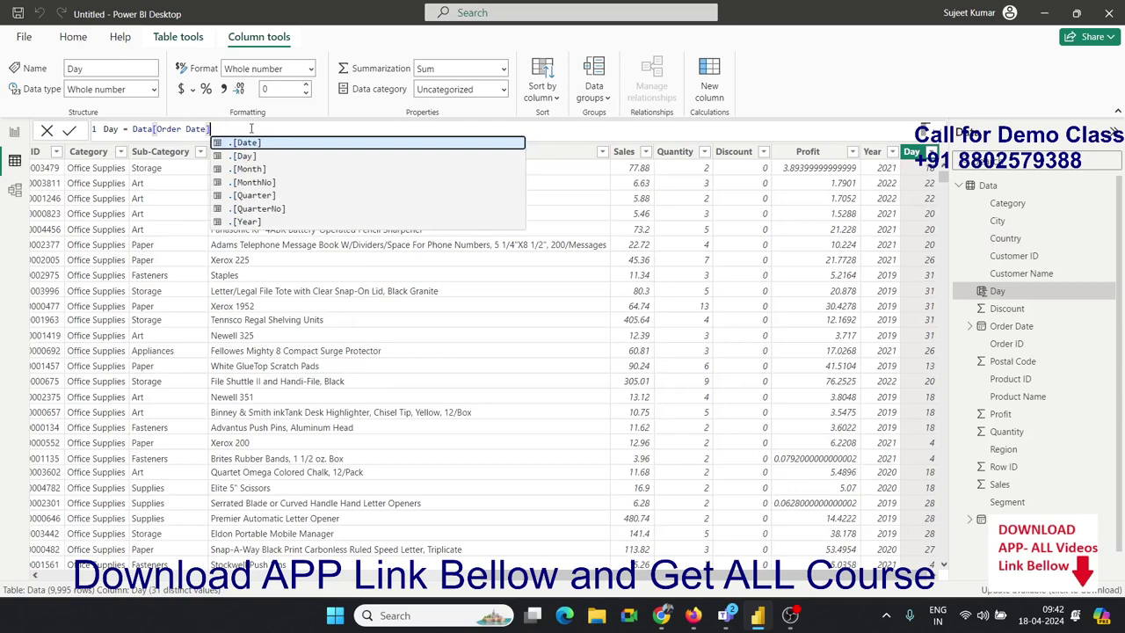
key("Down")
key("Down")
key("Tab")
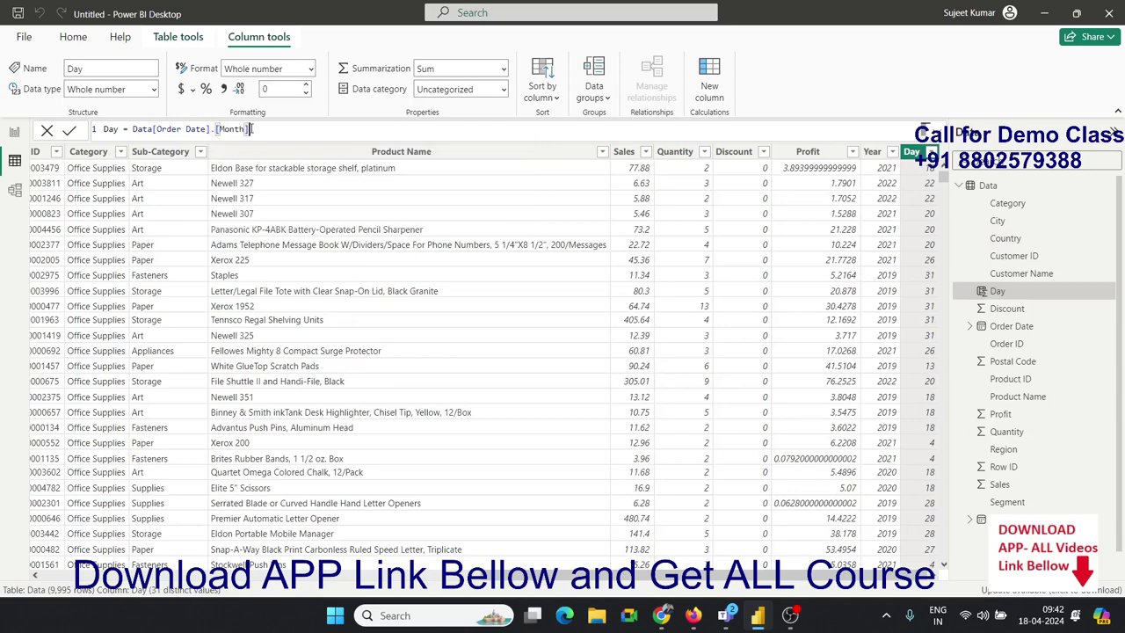
key("Return")
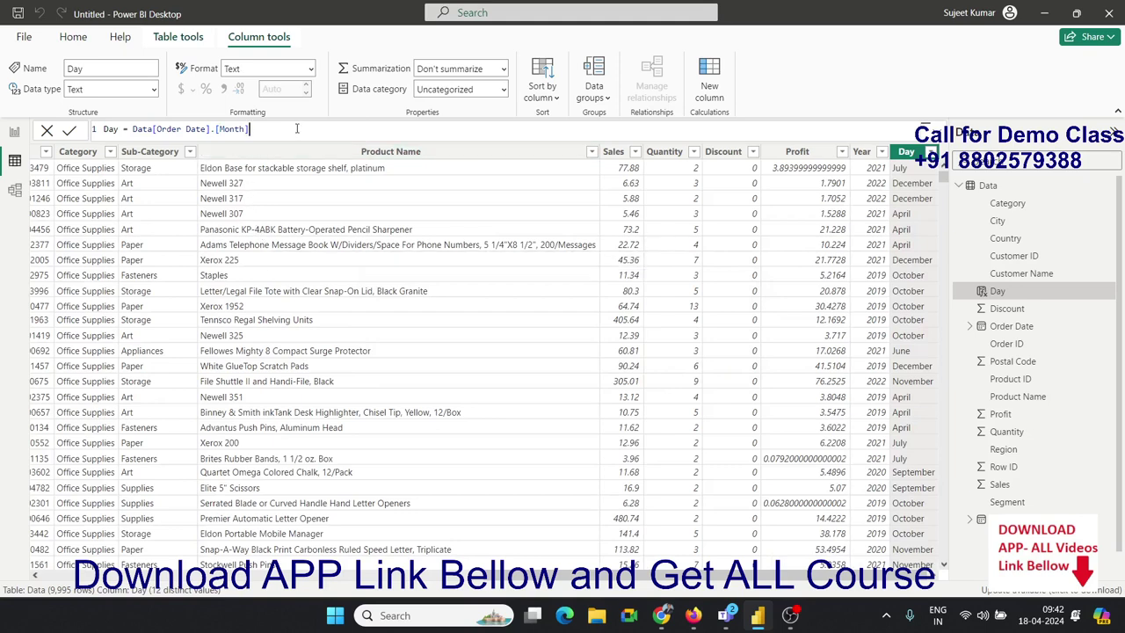
- Switch the Day formula to Data[Order Date].[MonthNo] for month numbers
left_click(297, 129)
key("BackSpace")
key("BackSpace")
key("BackSpace")
key("BackSpace")
key("BackSpace")
key("BackSpace")
key("BackSpace")
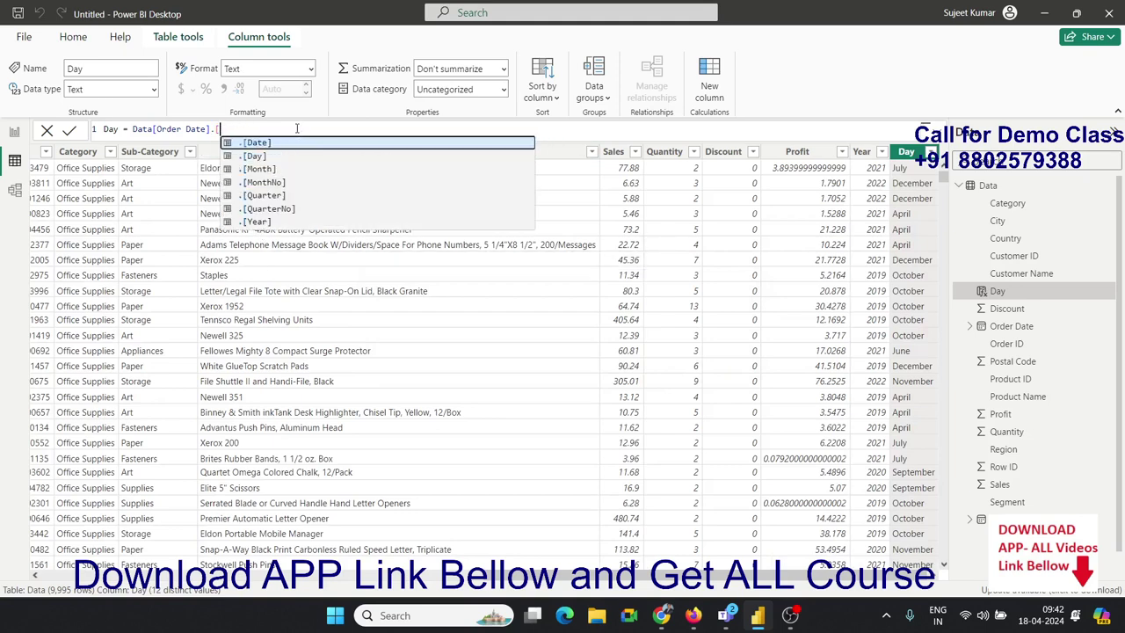
key("Down")
key("Down")
key("Down")
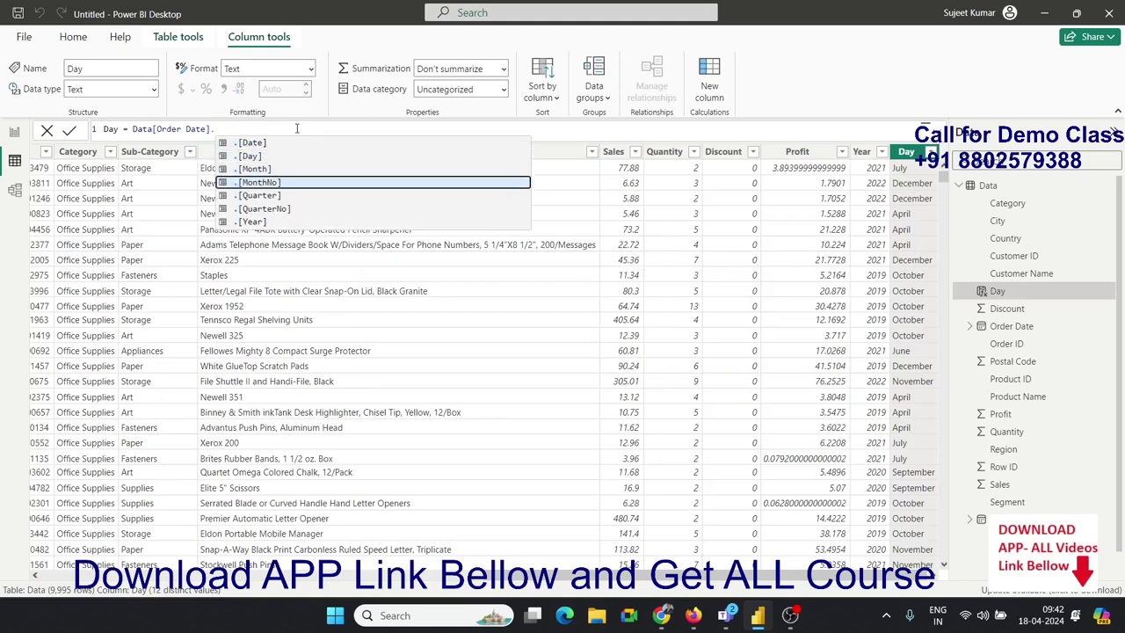
key("Return")
key("Return")
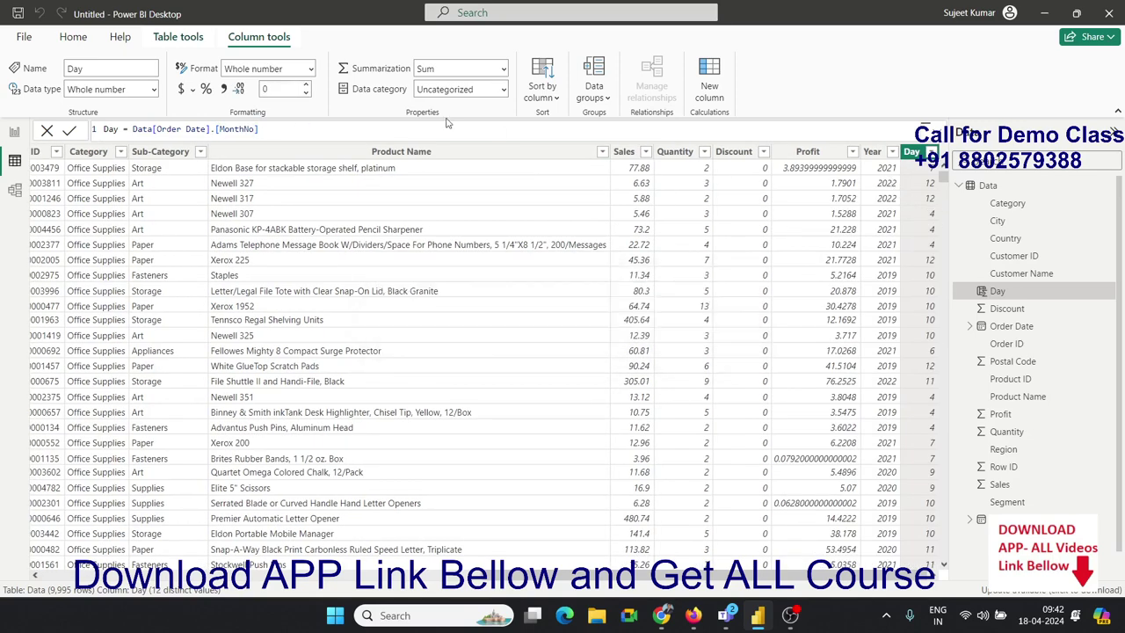
- Switch the Day formula to Data[Order Date].[Quarter] to show labels like Qtr 4
left_click(314, 132)
key("BackSpace")
key("BackSpace")
key("BackSpace")
key("BackSpace")
key("BackSpace")
key("BackSpace")
key("BackSpace")
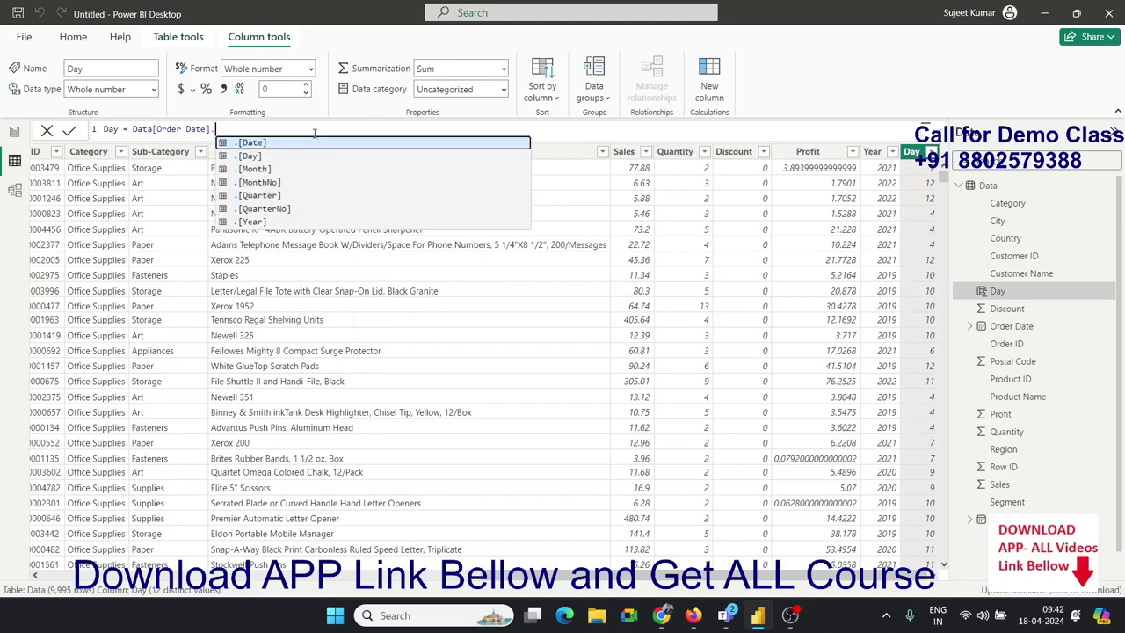
key("Down")
key("Down")
key("Down")
key("Down")
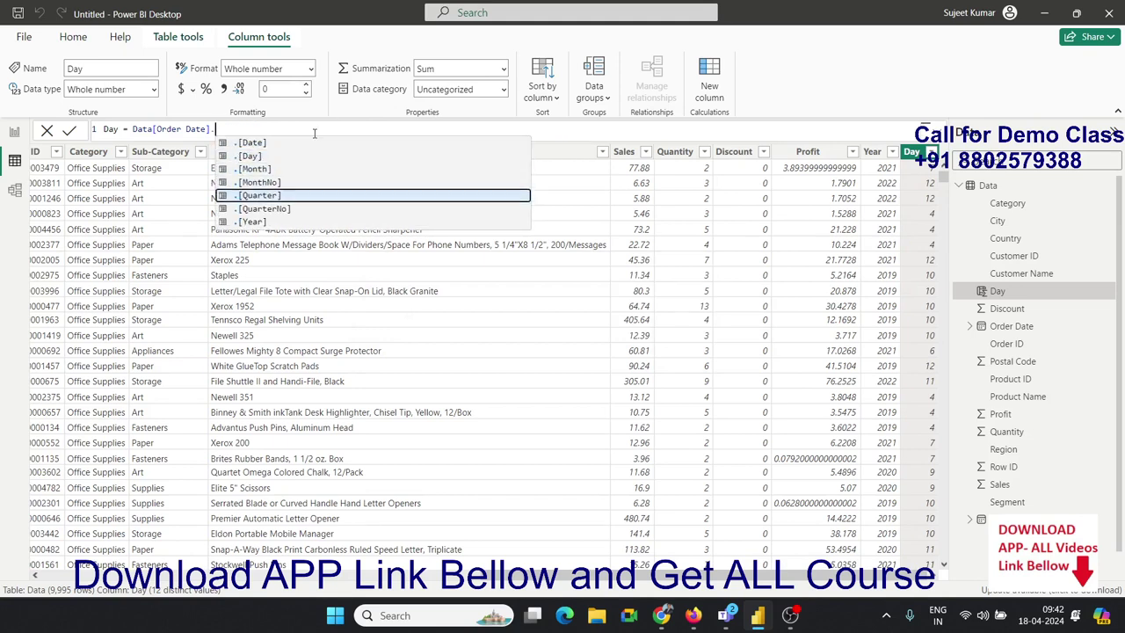
key("Tab")
key("Return")
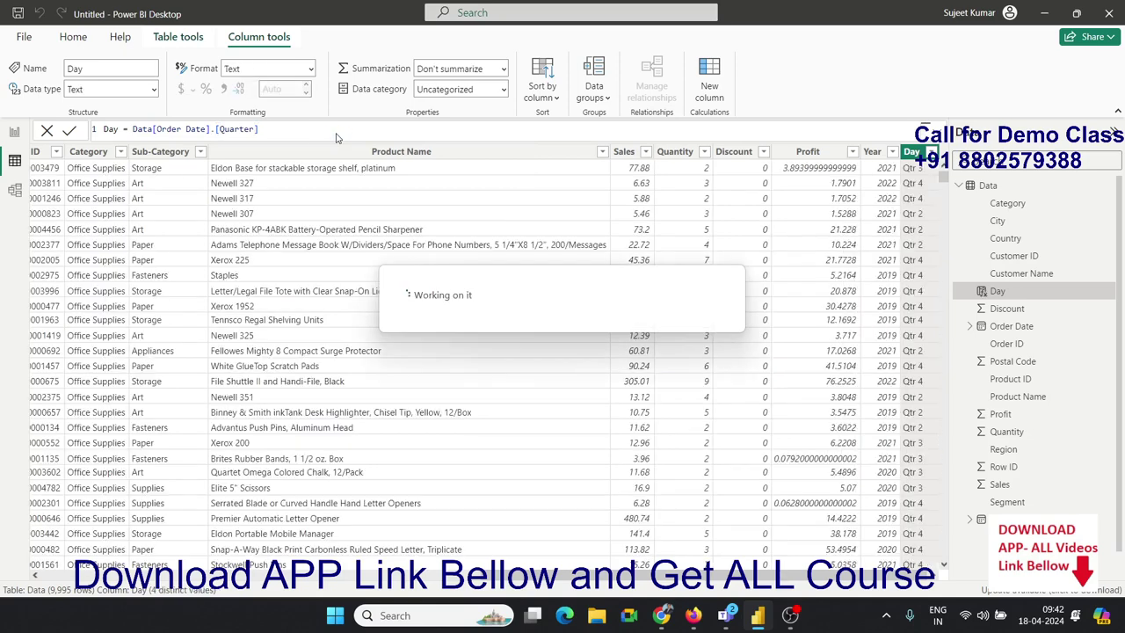
- Change the Day formula to Data[Order Date].[QuarterNo] to show quarter numbers
left_click(334, 130)
key("BackSpace")
key("BackSpace")
key("BackSpace")
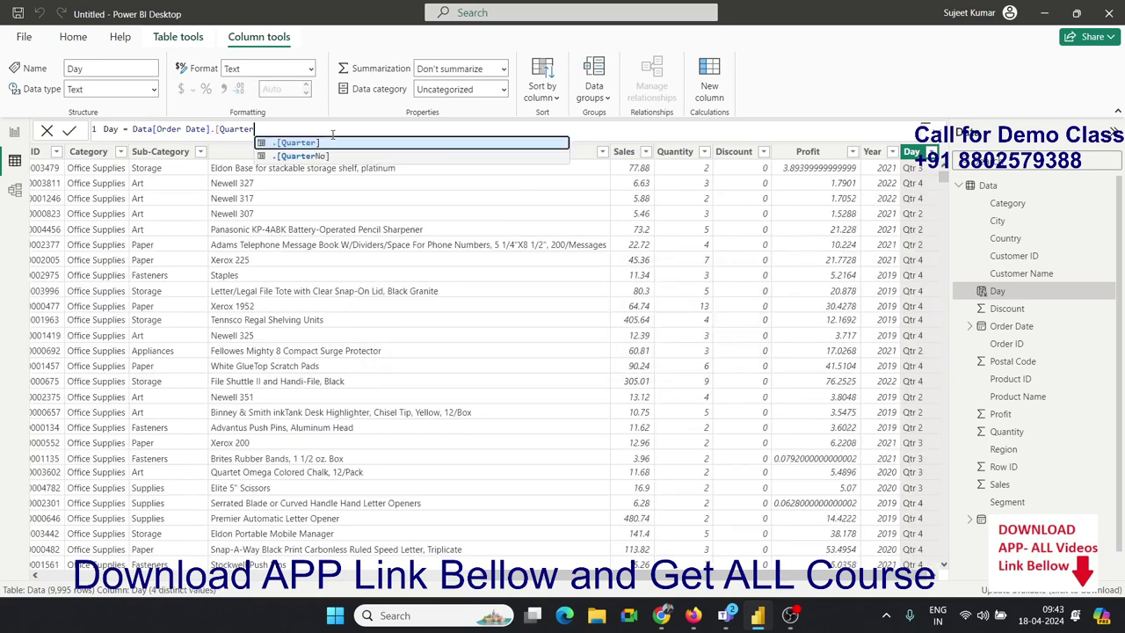
key("BackSpace")
key("BackSpace")
key("BackSpace")
key("BackSpace")
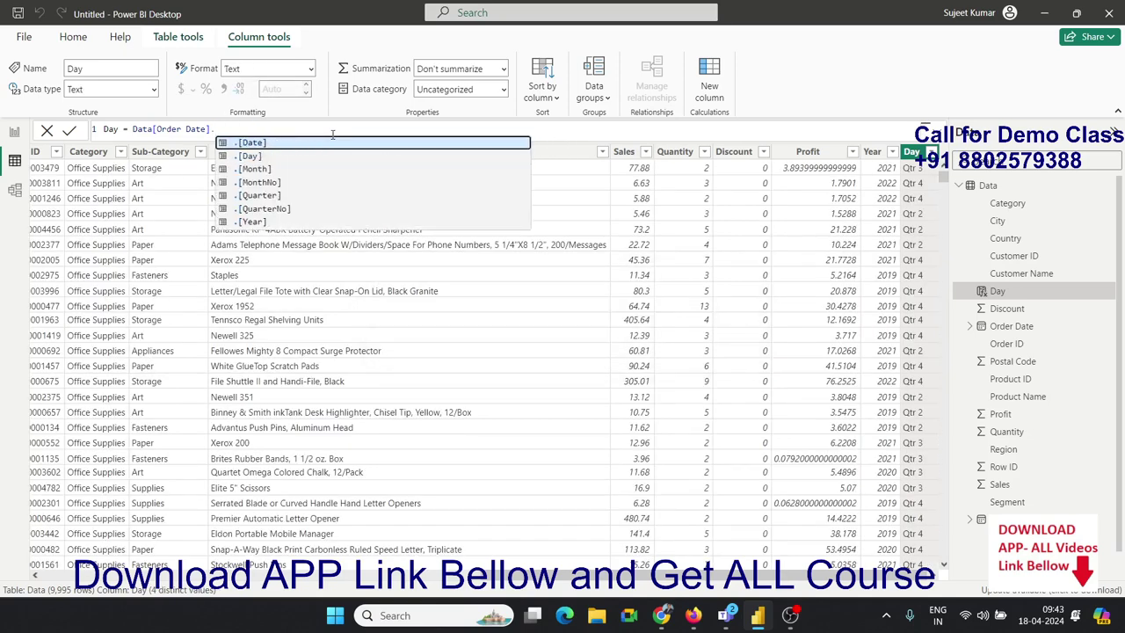
key("Down")
key("Down")
key("Down")
key("Down")
key("Down")
key("Tab")
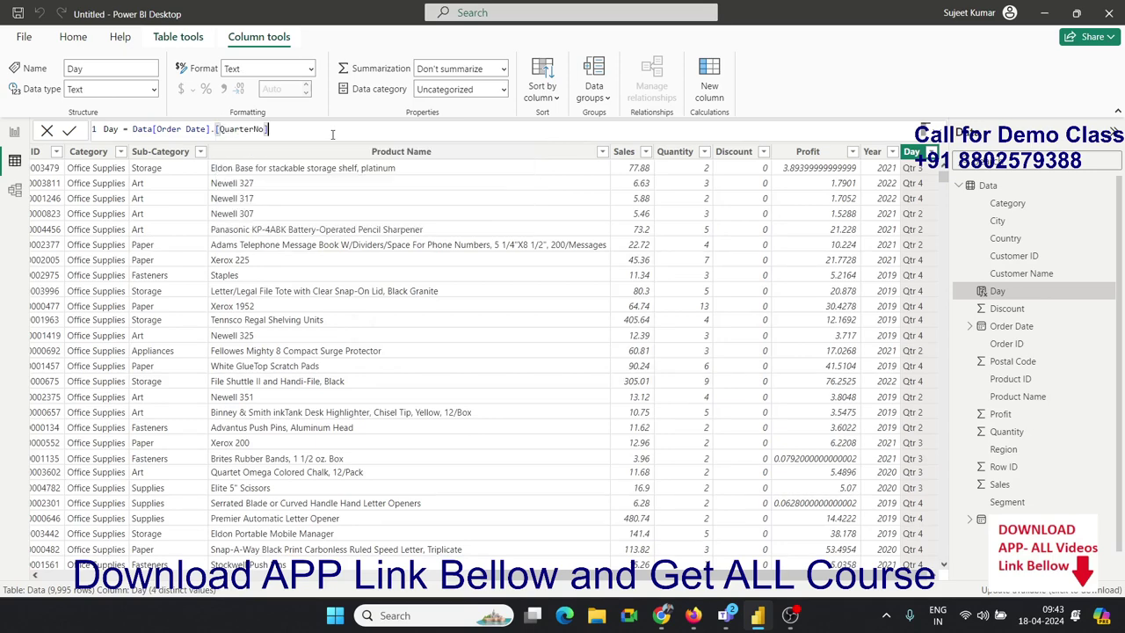
key("Return")
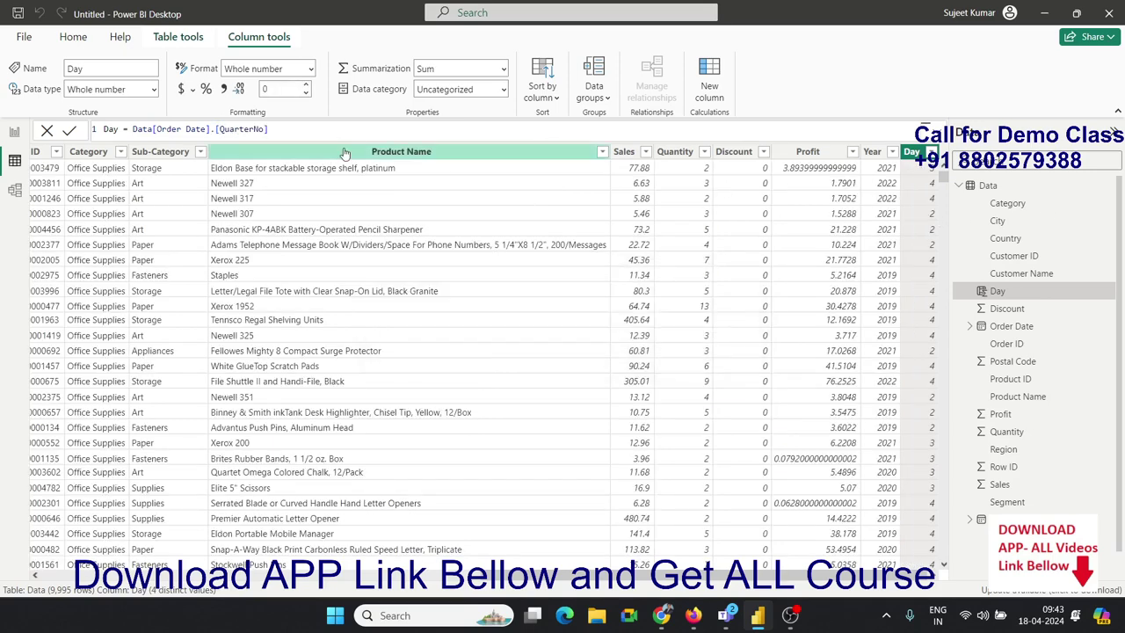
- Change the Day formula to Data[Order Date].[Year] to show years like 2021
key("BackSpace")
key("BackSpace")
key("BackSpace")
key("BackSpace")
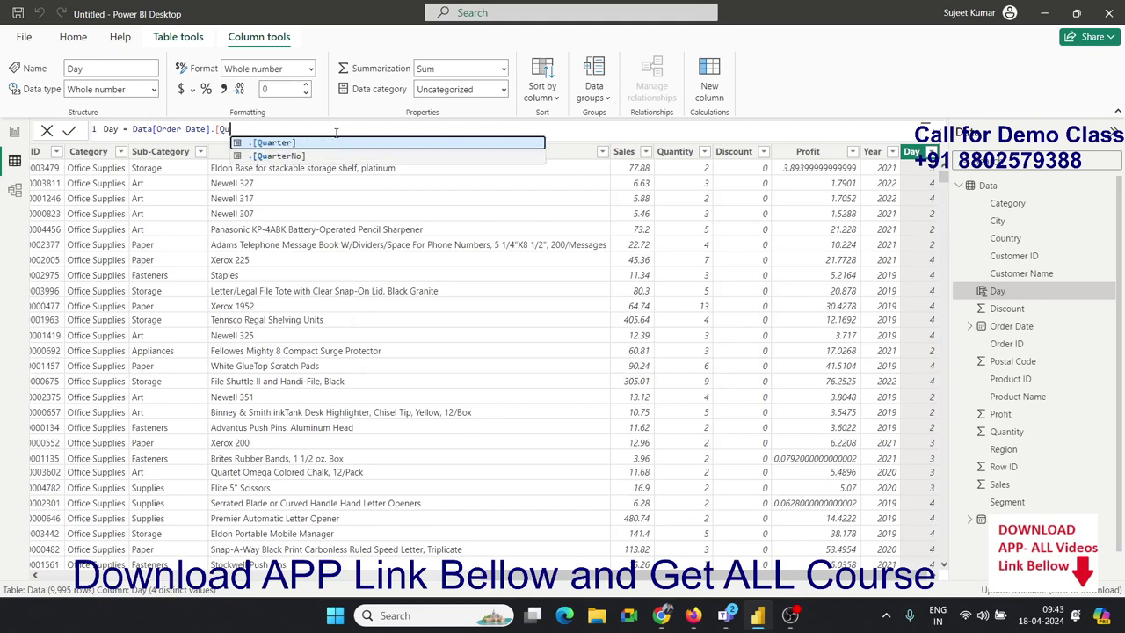
key("BackSpace")
key("BackSpace")
key("BackSpace")
key("BackSpace")
type(".")
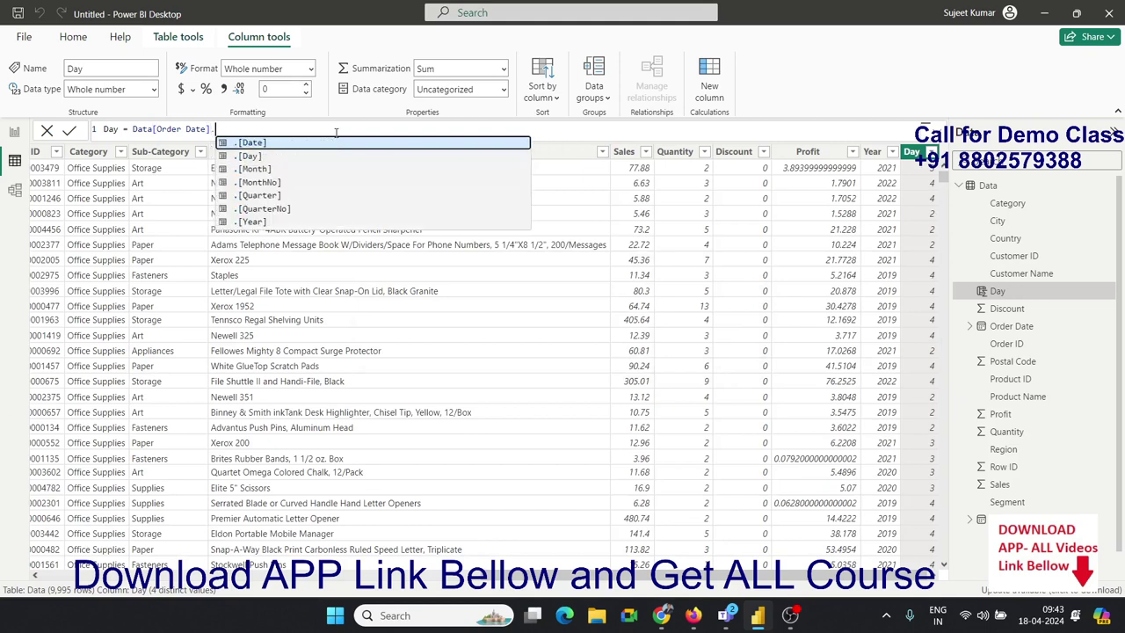
key("Down")
key("Down")
key("Down")
key("Down")
key("Down")
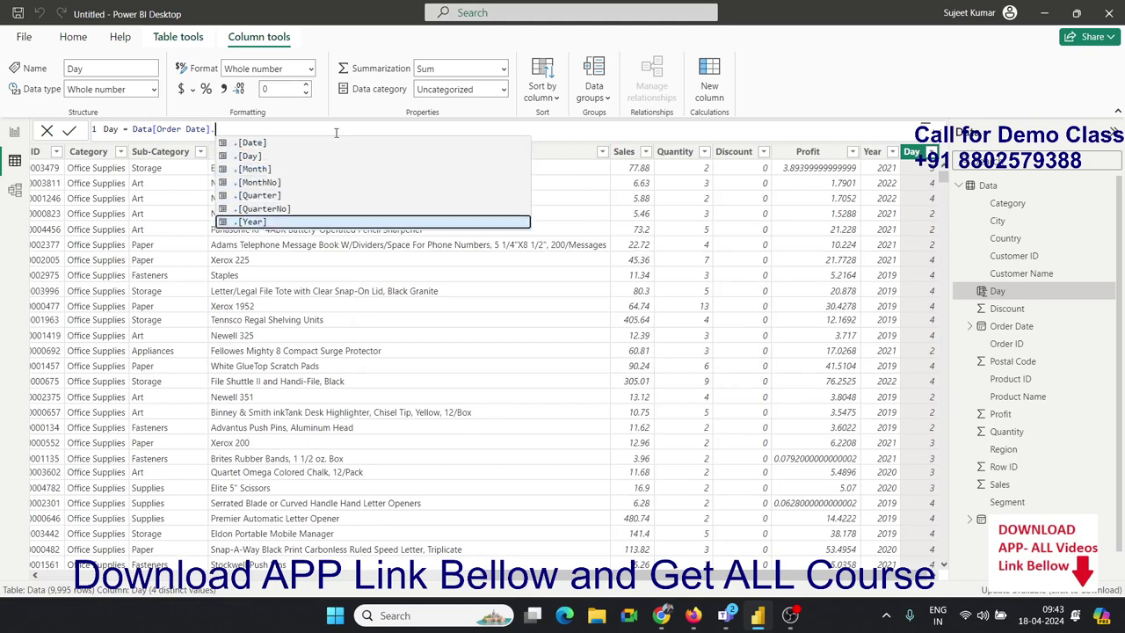
key("Tab")
key("Return")
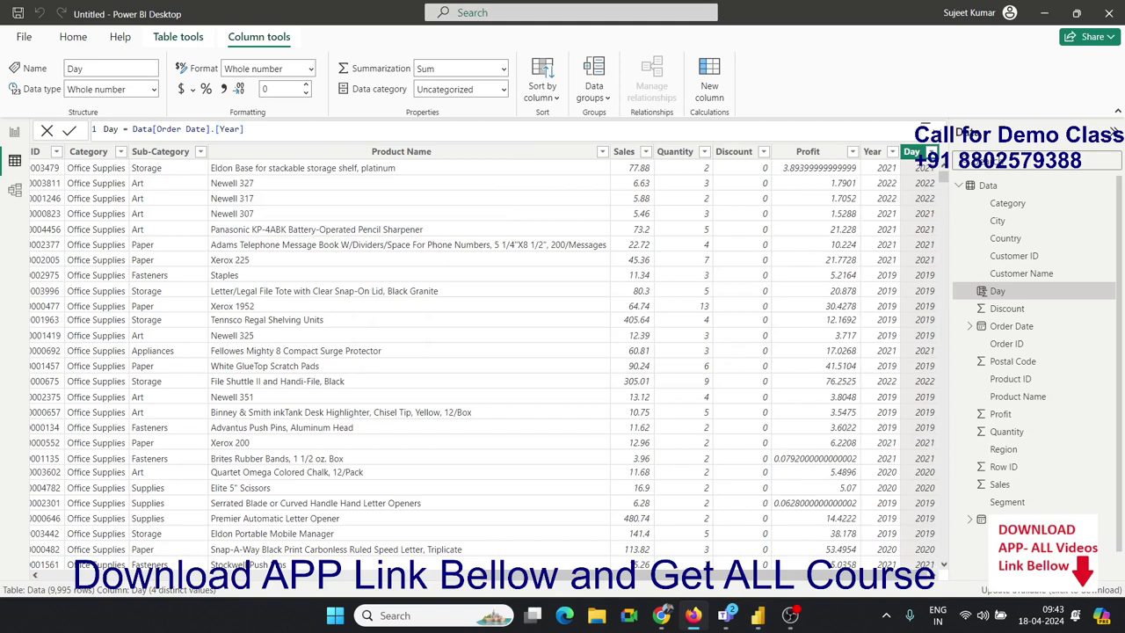
- Rewrite the Day formula as YEAR(Data[Order Date])
left_click(245, 131)
left_click_drag(244, 131, 132, 129)
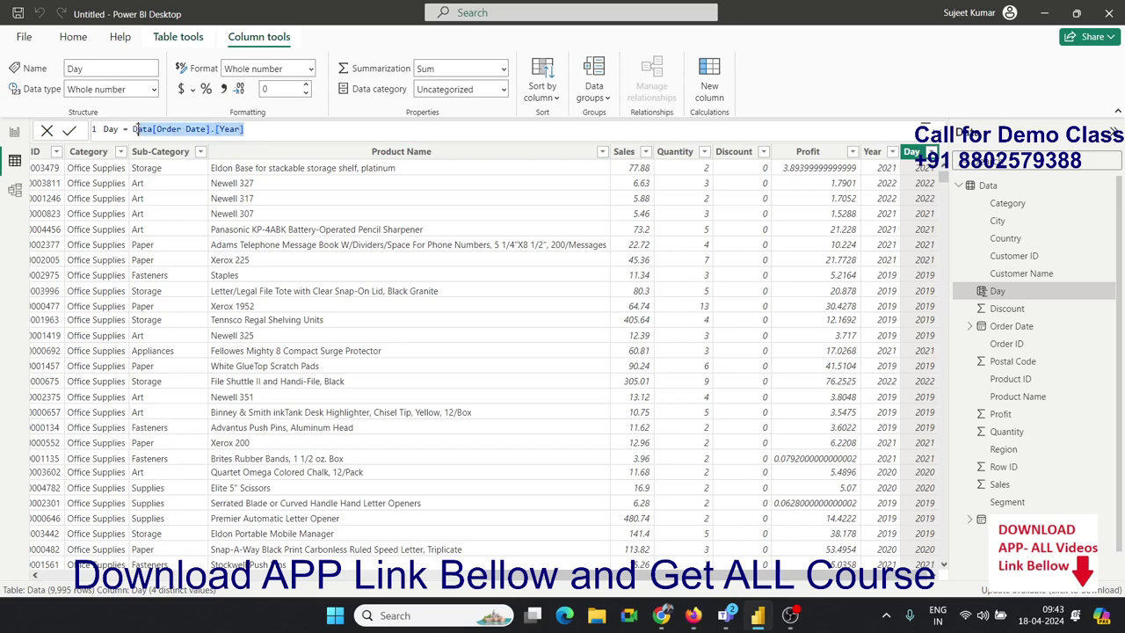
type("Ye")
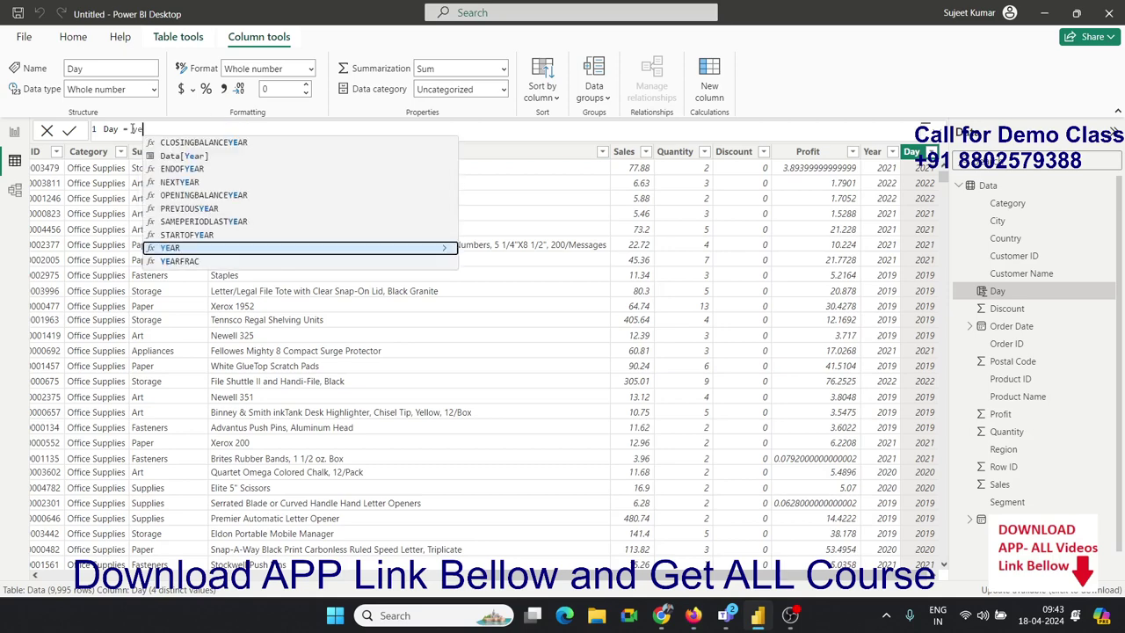
type("a")
key("Tab")
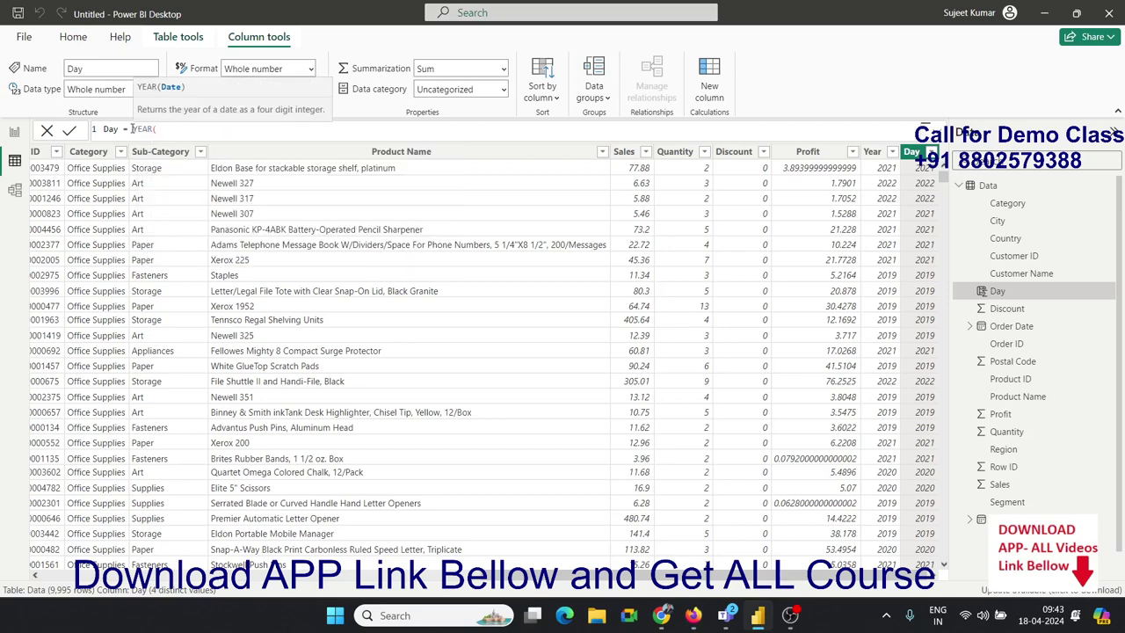
type("or")
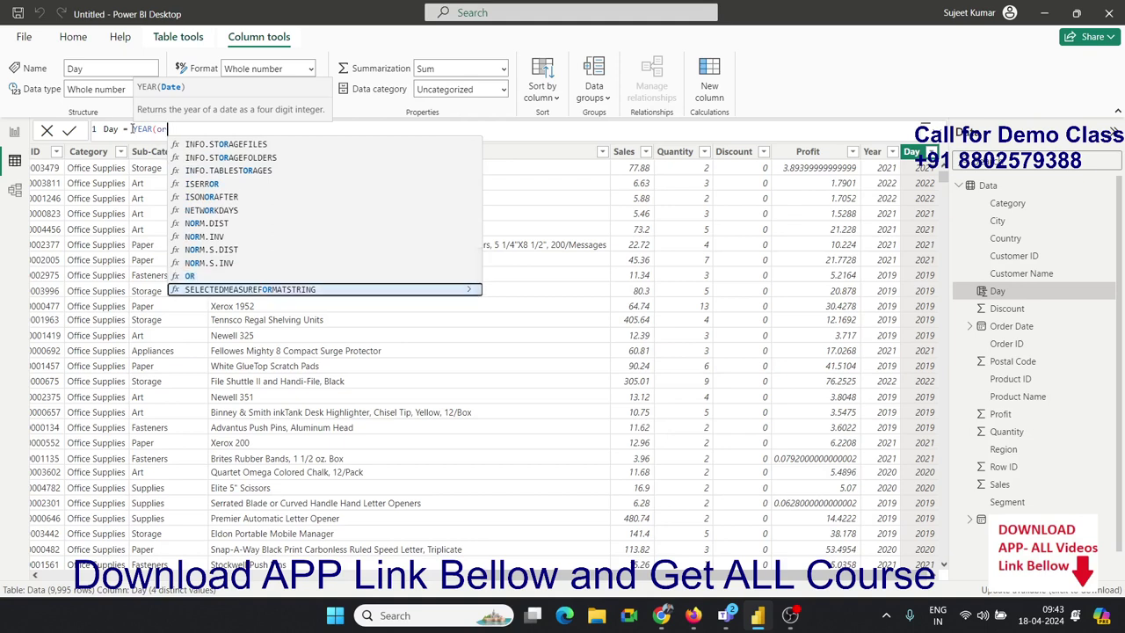
key("Up")
type("der")
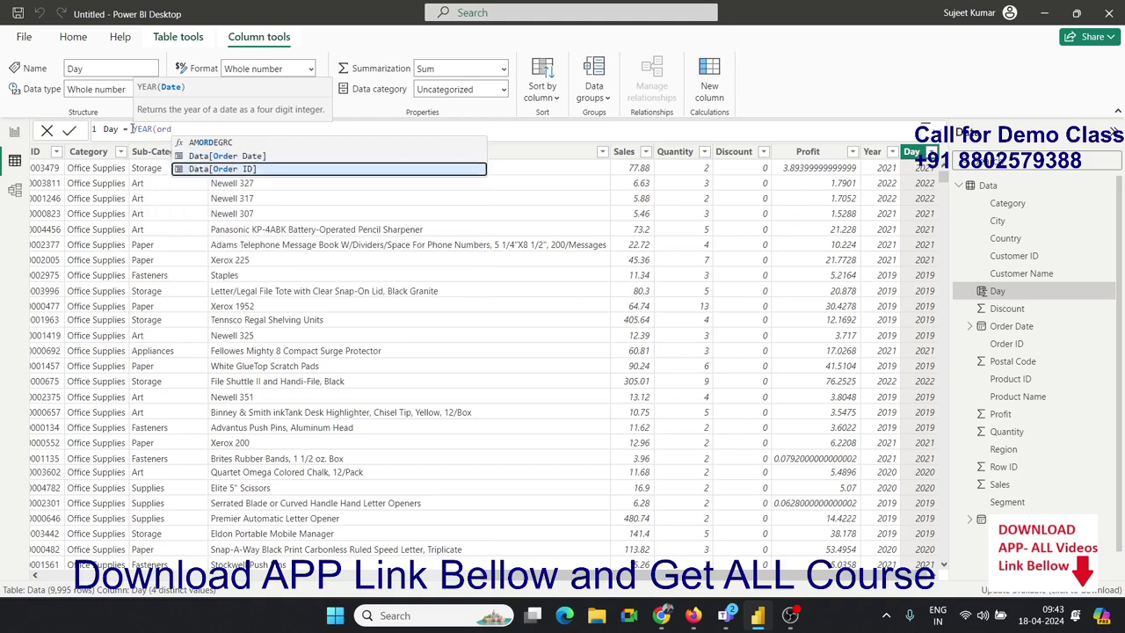
key("Tab")
type(")")
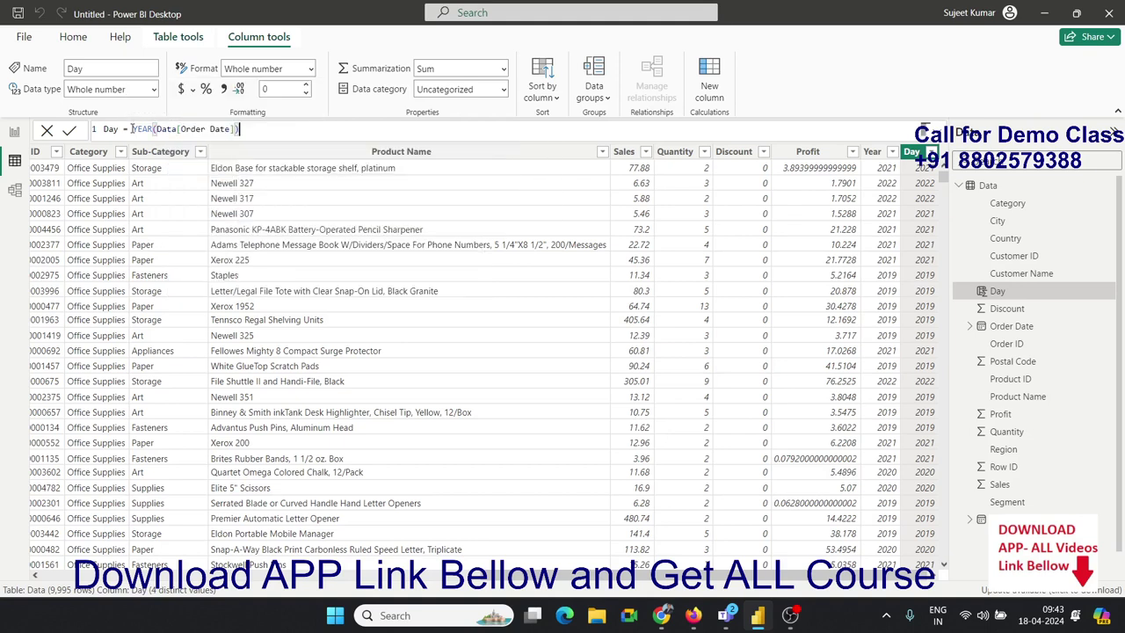
key("Return")
- Replace YEAR with MONTH so Day shows month numbers like 12 and 4
double_click(144, 129)
type("m")
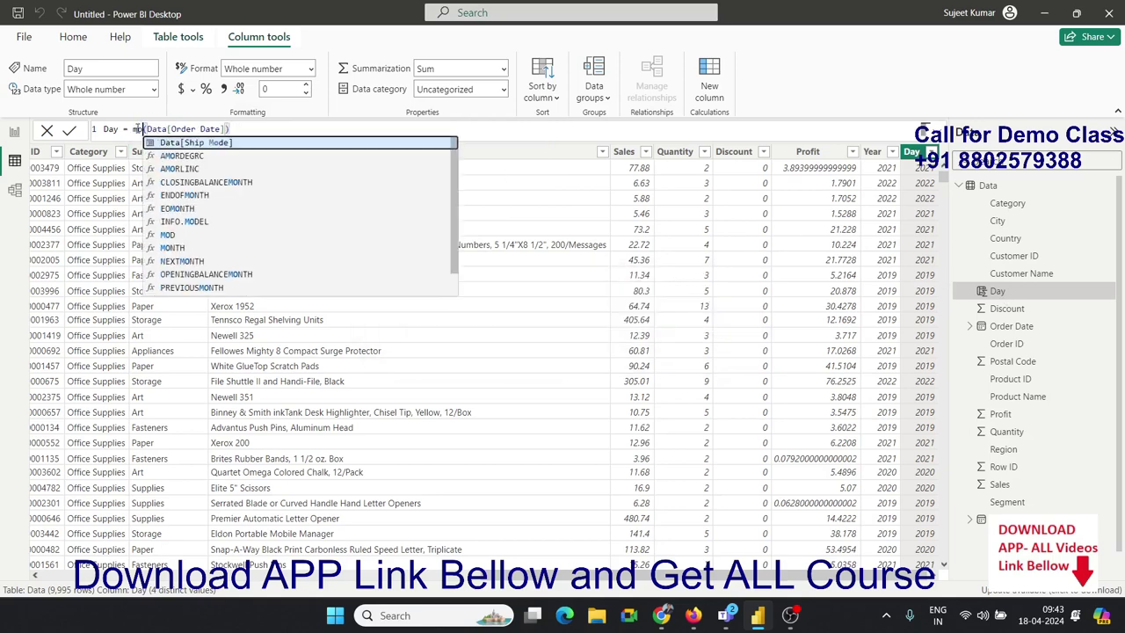
type("onth")
key("Tab")
key("Return")
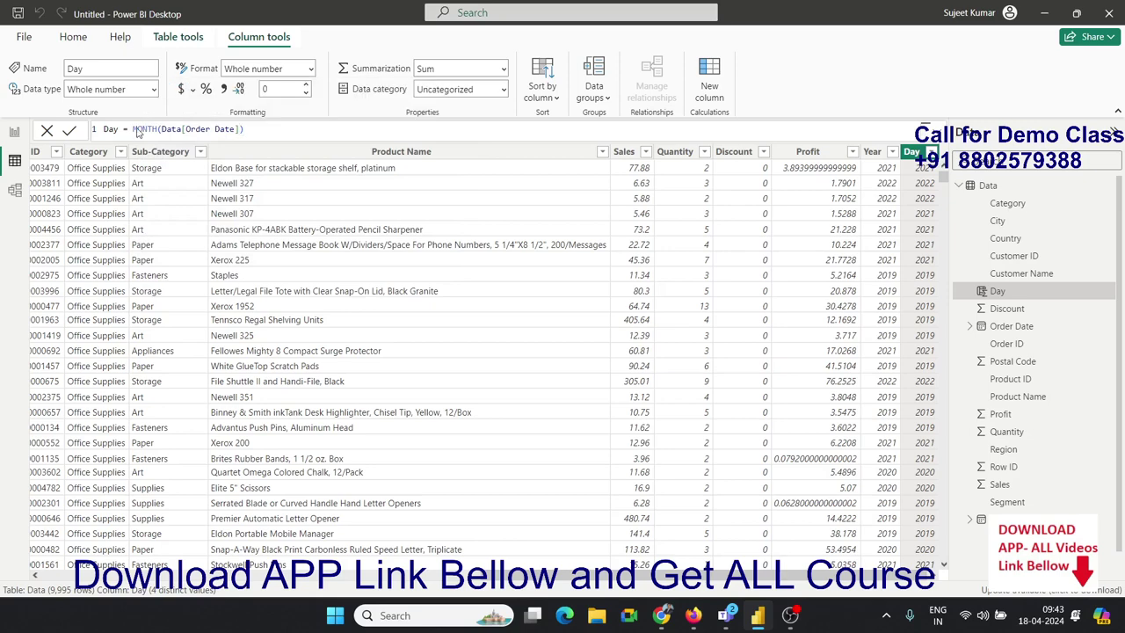
- Try DAY in place of MONTH, then clear the old formula text
double_click(148, 128)
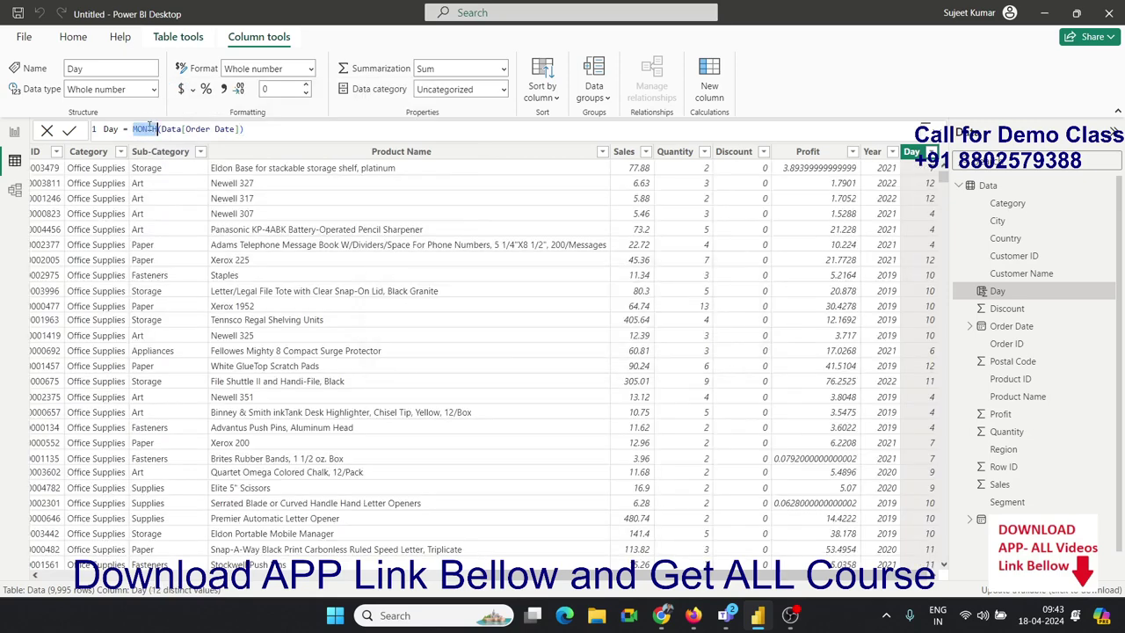
type("Day")
key("Tab")
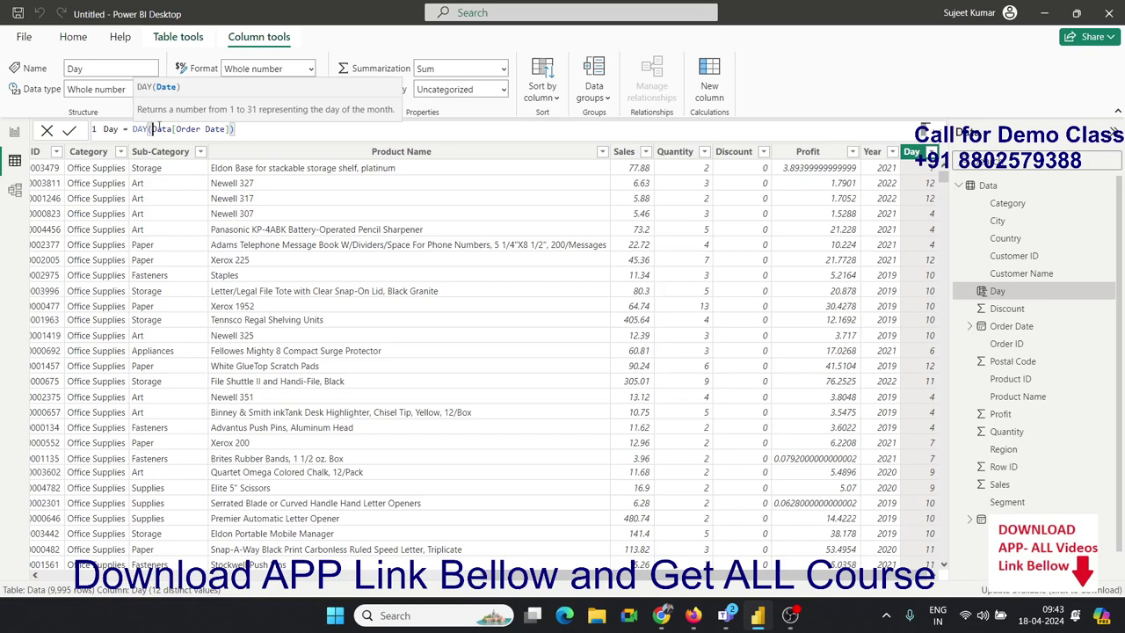
double_click(143, 130)
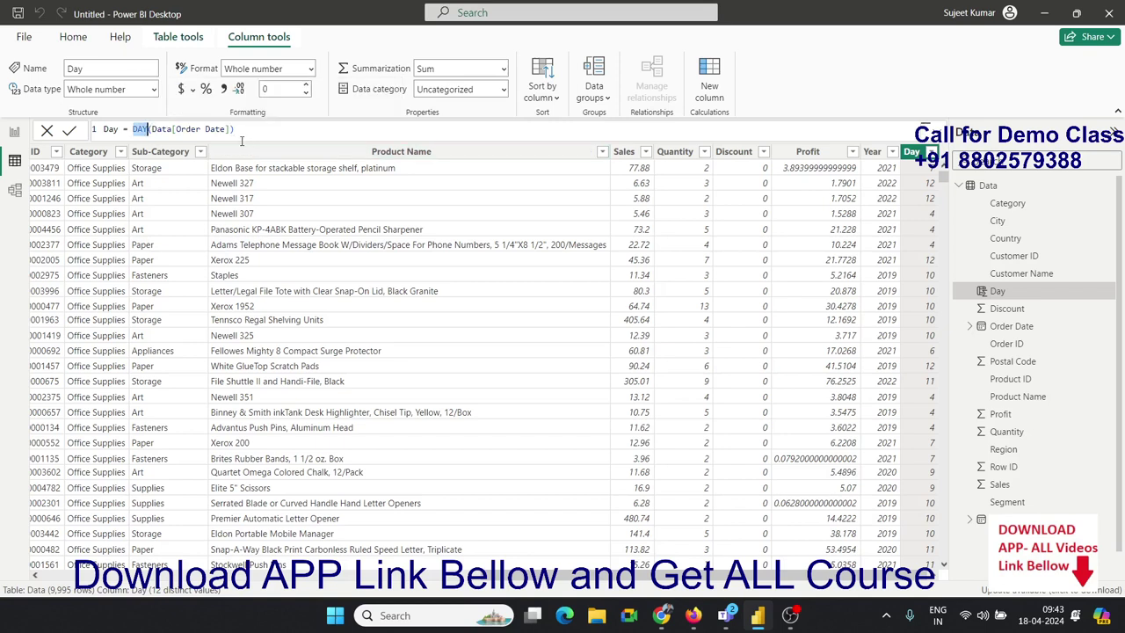
key("Delete")
key("Delete")
key("Delete")
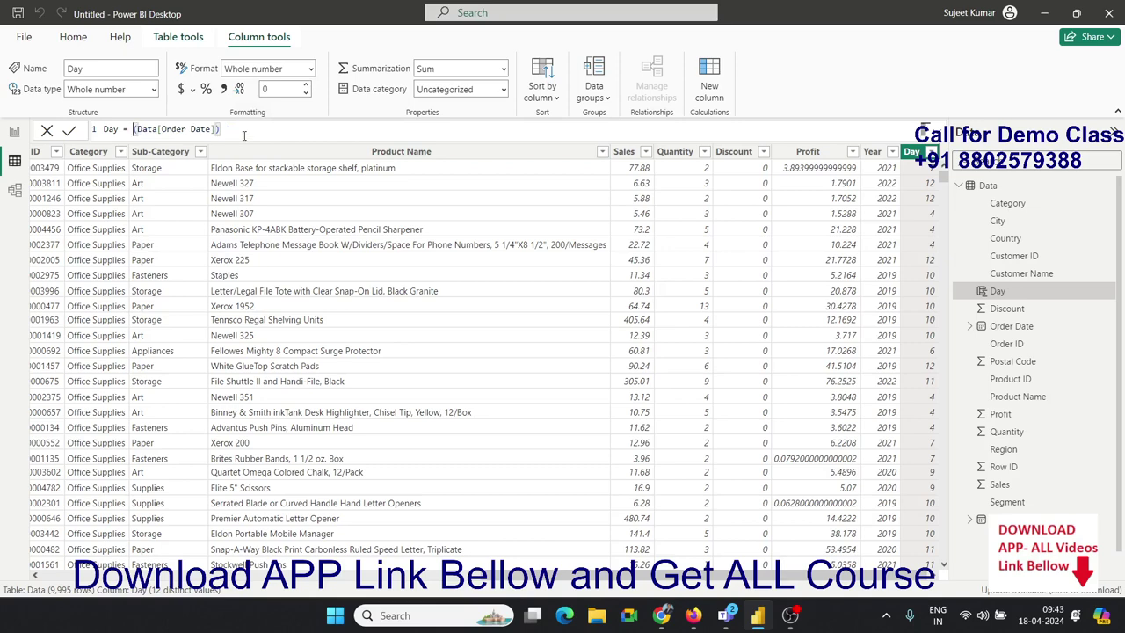
key("Delete")
key("Delete")
key("Delete")
key("Delete")
key("Delete")
key("Delete")
- Write the Day formula as FORMAT(Data[Order Date], "MMM-YY")
type("fo")
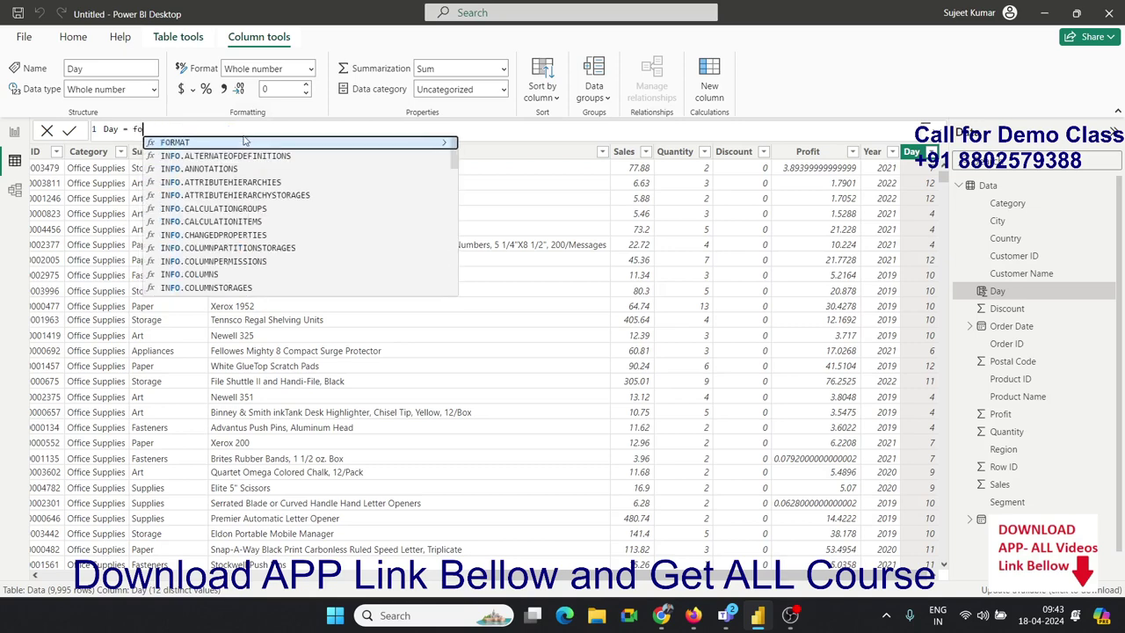
type("rm")
left_click(245, 142)
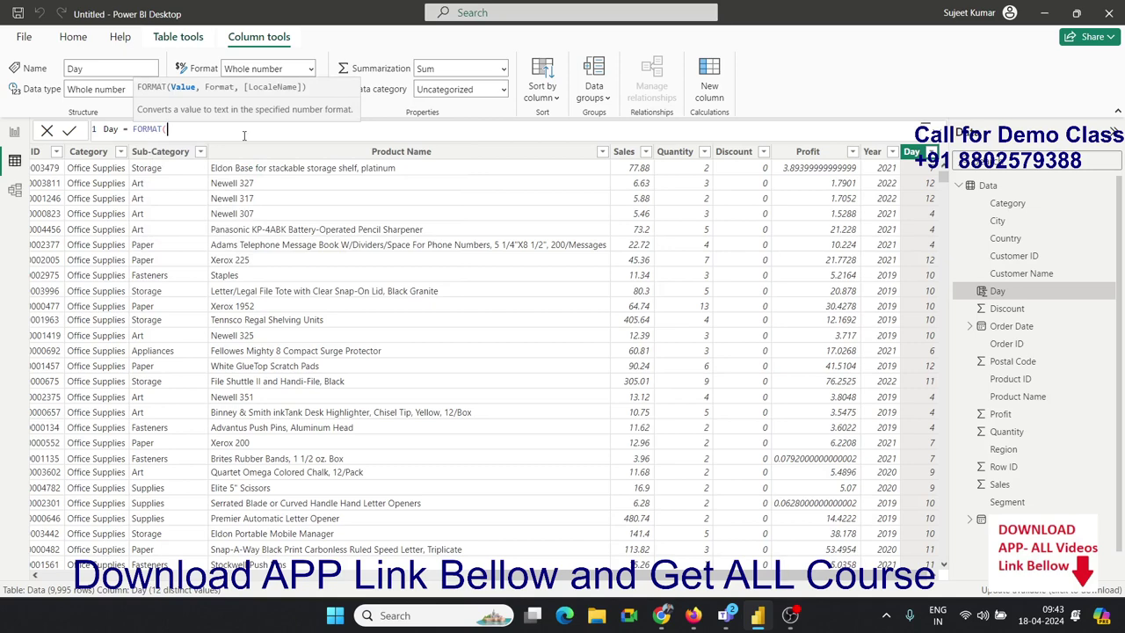
type("ord")
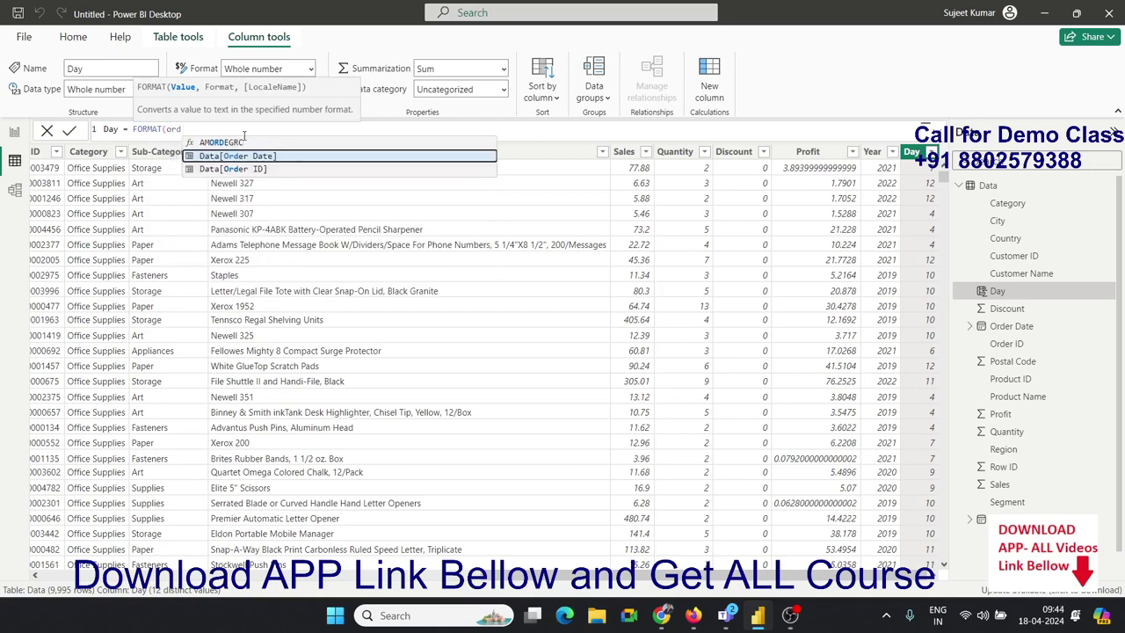
key("Tab")
type(", \"")
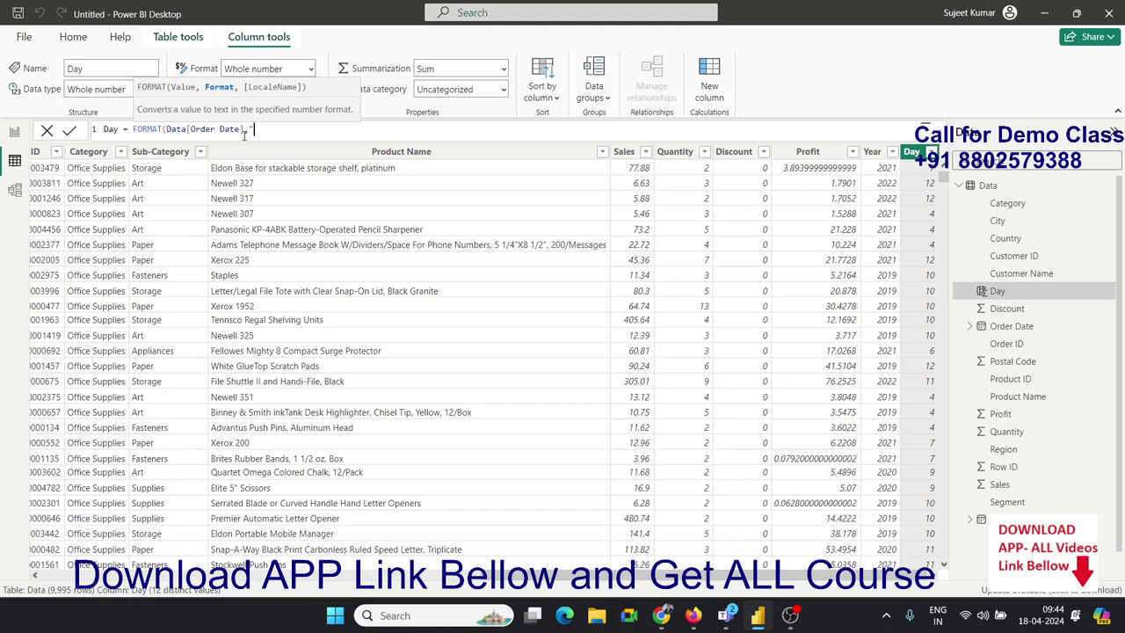
type("MMM")
type("-YY\"")
type(")")
key("Return")
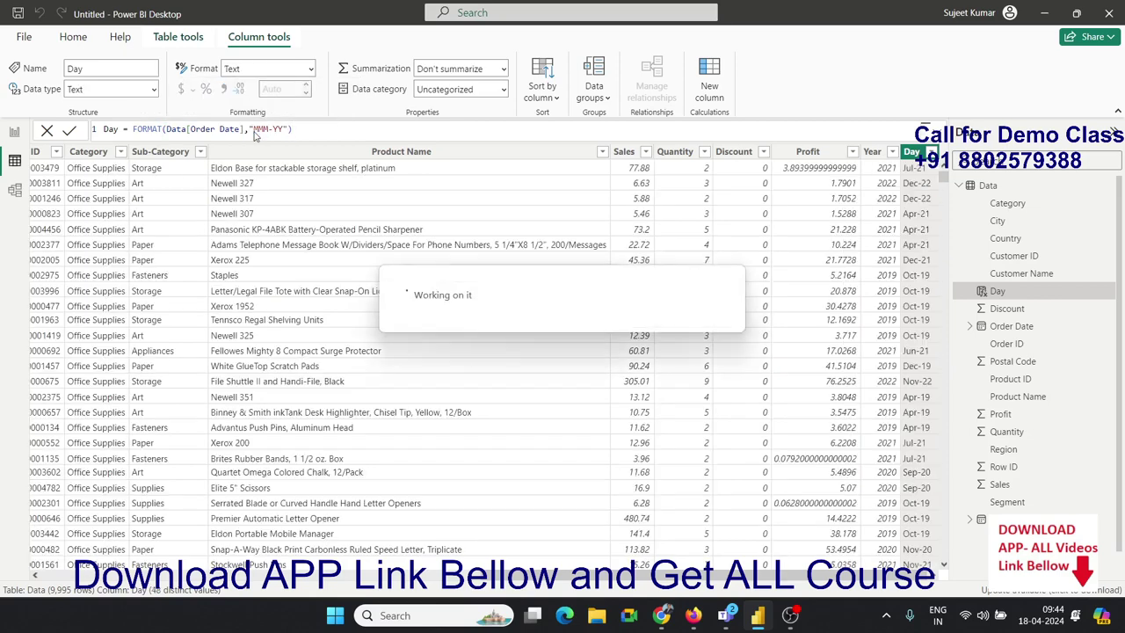
- Shorten the format pattern to "MMM" to show month names like Jul
left_click(282, 130)
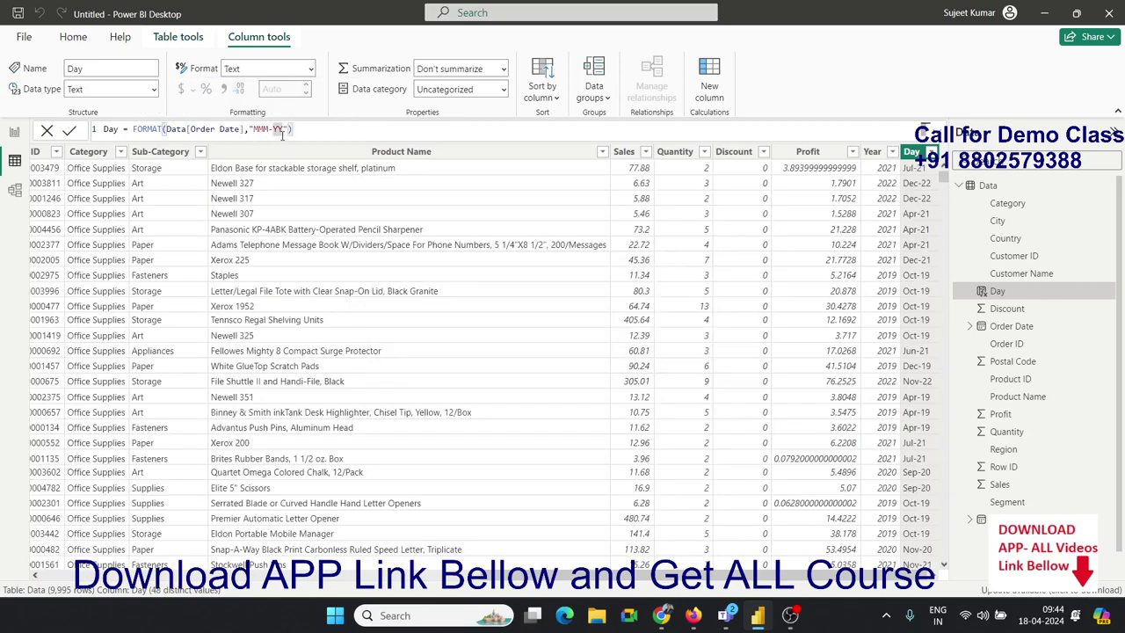
key("BackSpace")
key("BackSpace")
key("BackSpace")
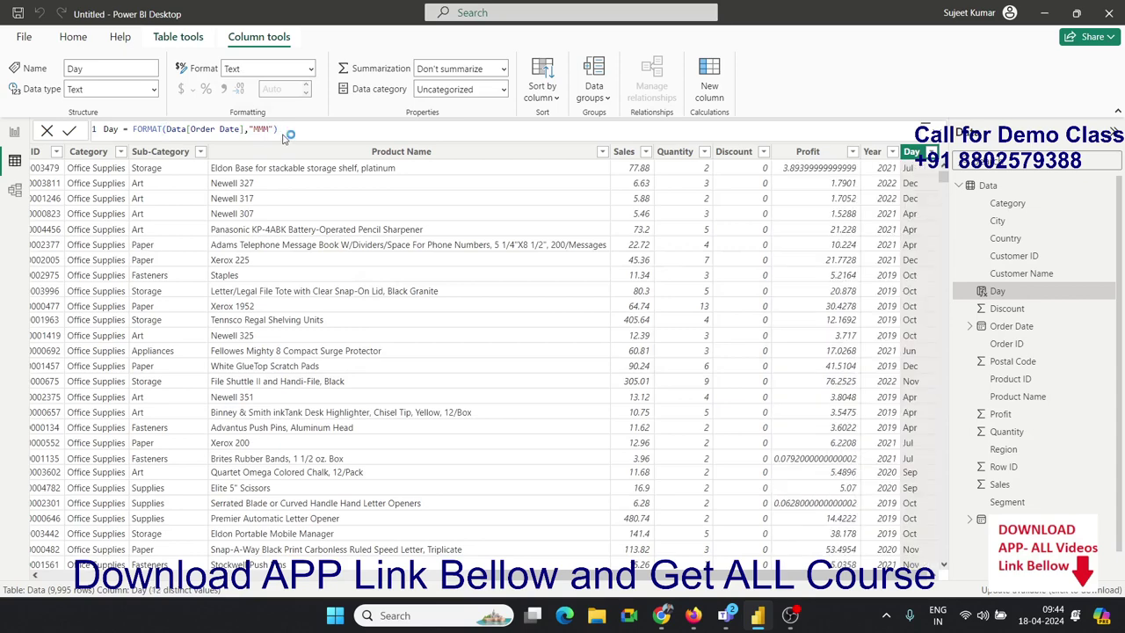
key("Return")
- Replace the FORMAT expression with the start of a QUARTER function
double_click(263, 130)
mouse_move(305, 132)
left_mouse_down()
mouse_move(125, 132)
mouse_move(133, 127)
left_mouse_up()
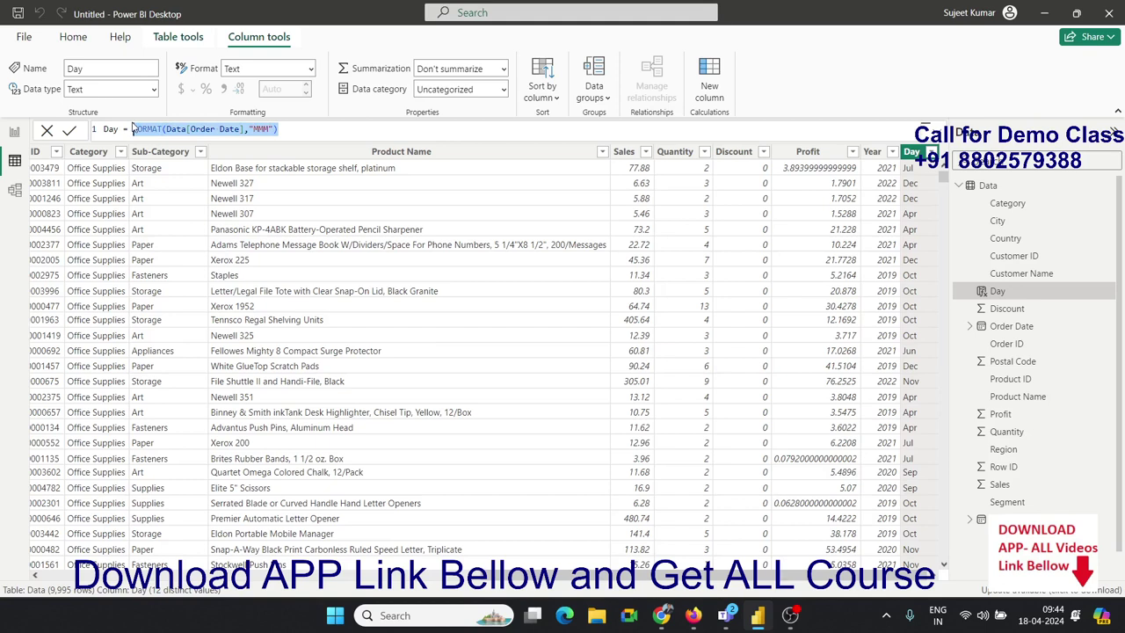
type("Q")
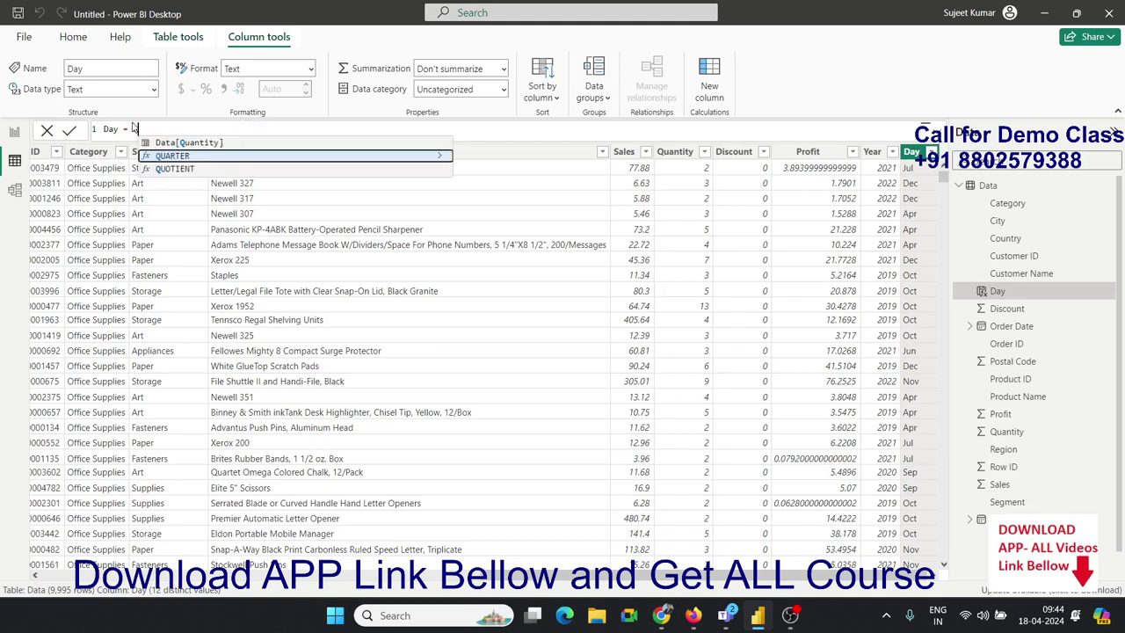
key("Tab")
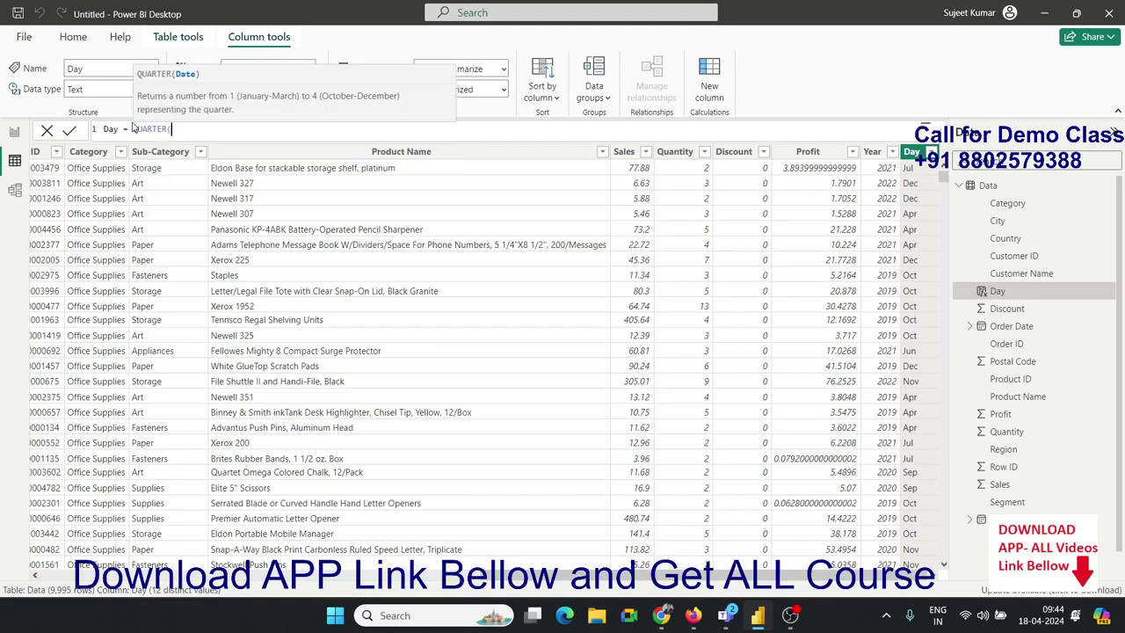
- Complete the Day formula as QUARTER(Data[Order Date]) and commit it
type("or")
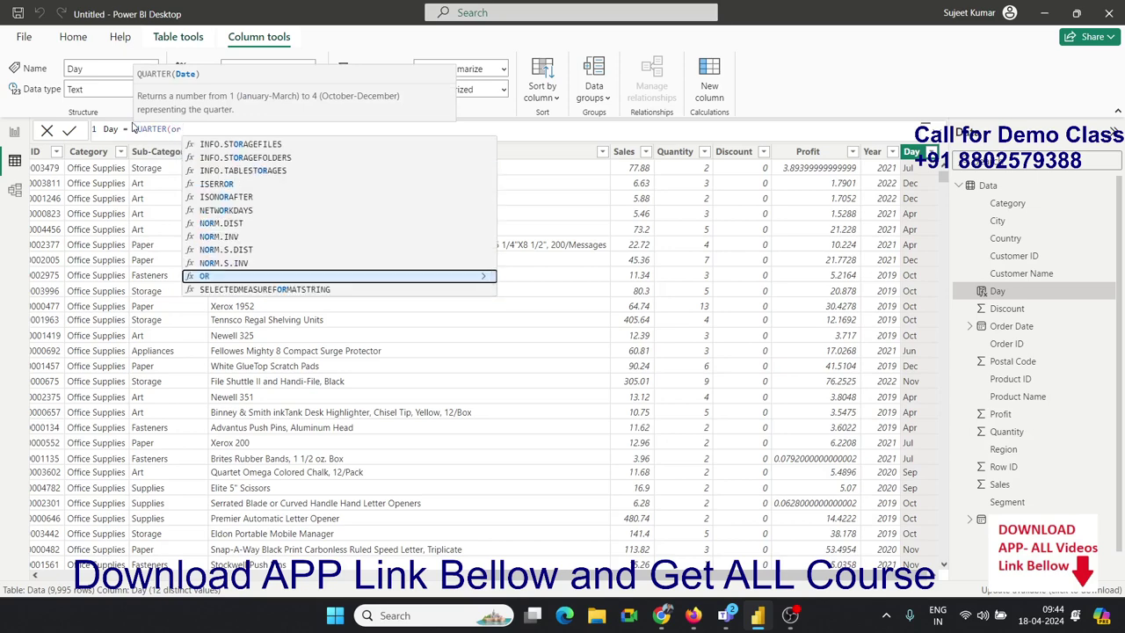
type("d")
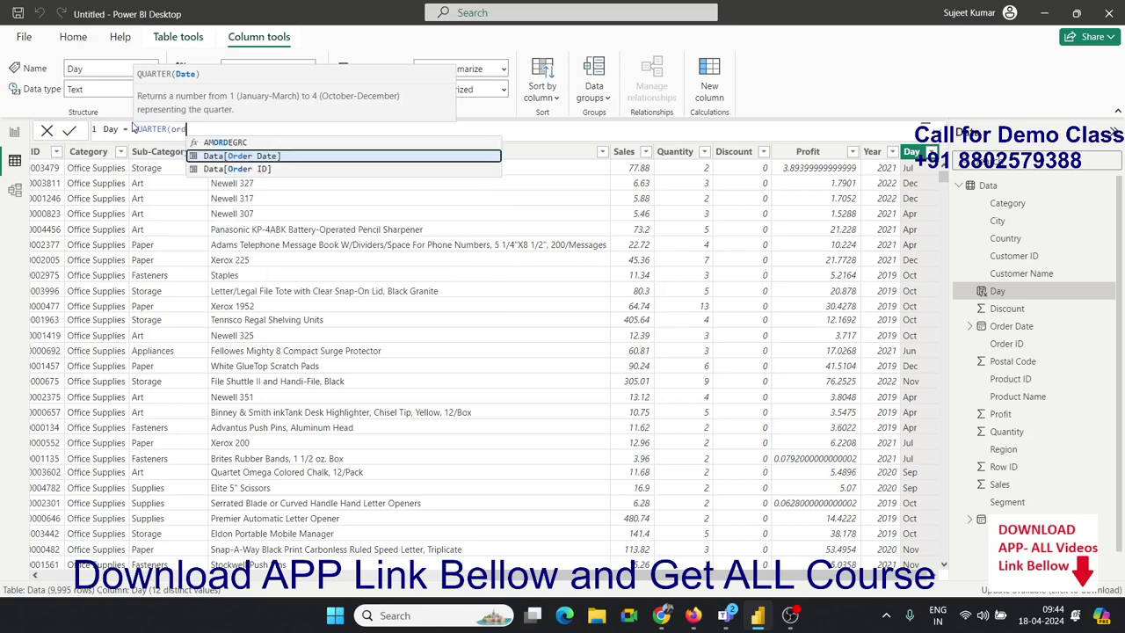
key("Tab")
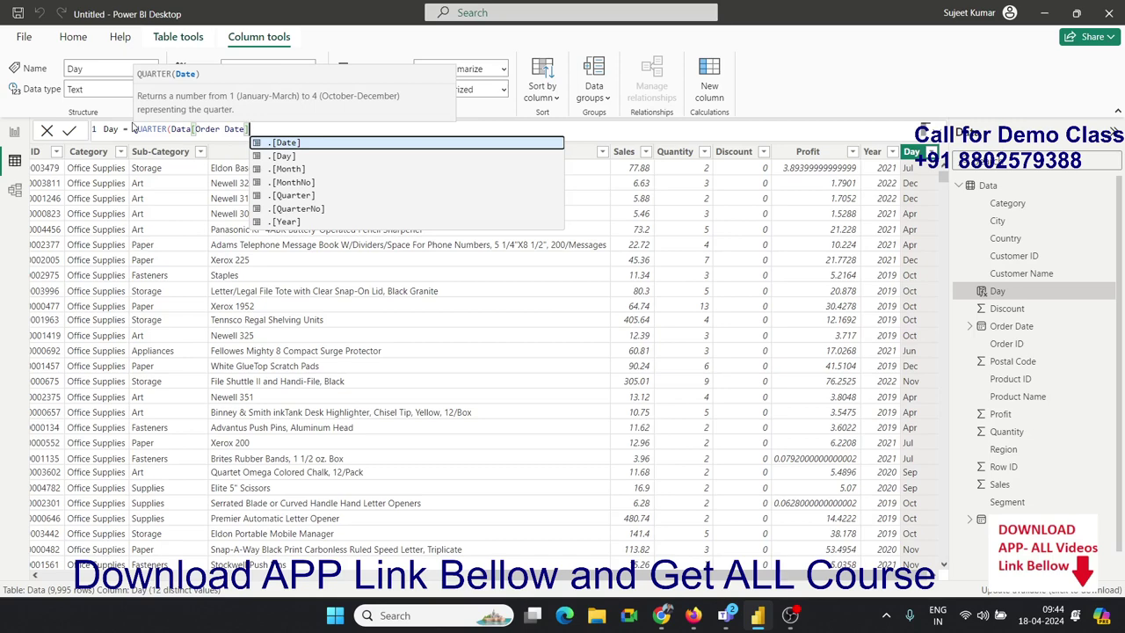
type(")")
key("Return")
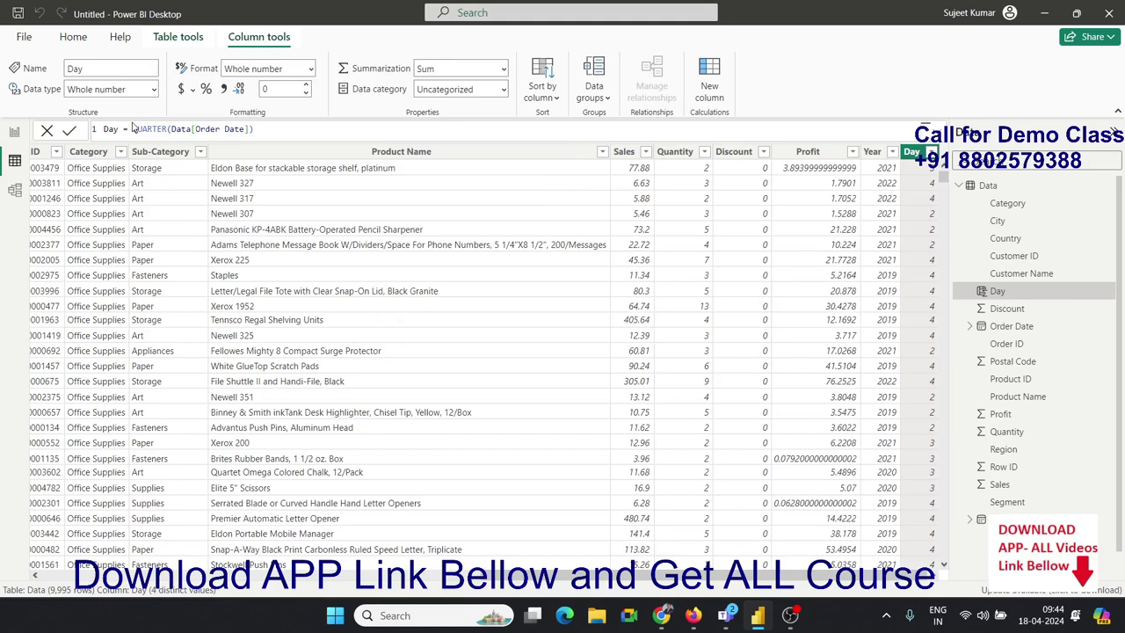
key("Return")
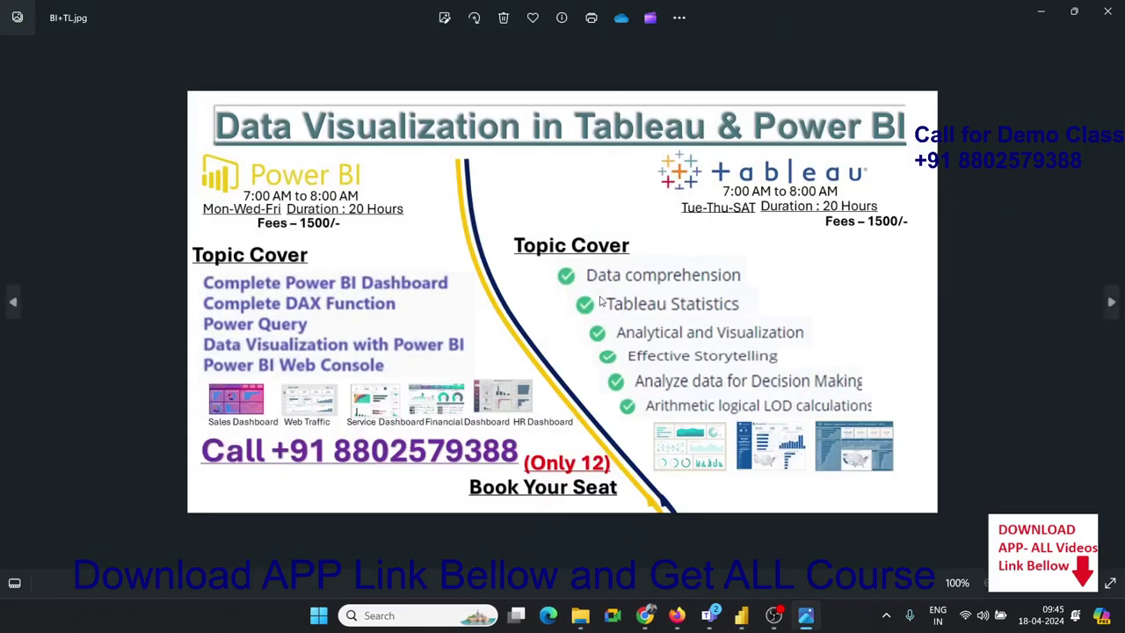
- Zoom in and back out on the BI+TL.jpg course flyer in Photos
scroll(604, 303, "up", 3)
scroll(601, 301, "down", 2)
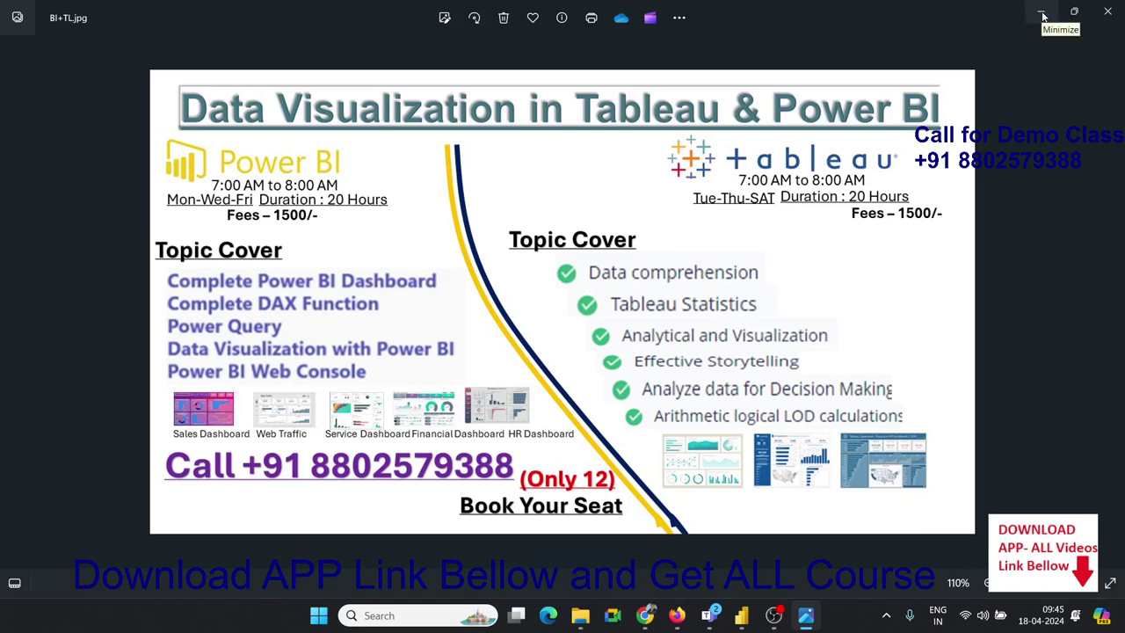
- Minimize Photos and browse the Data table columns, ending on Order Date and Ship Date
left_click(1042, 15)
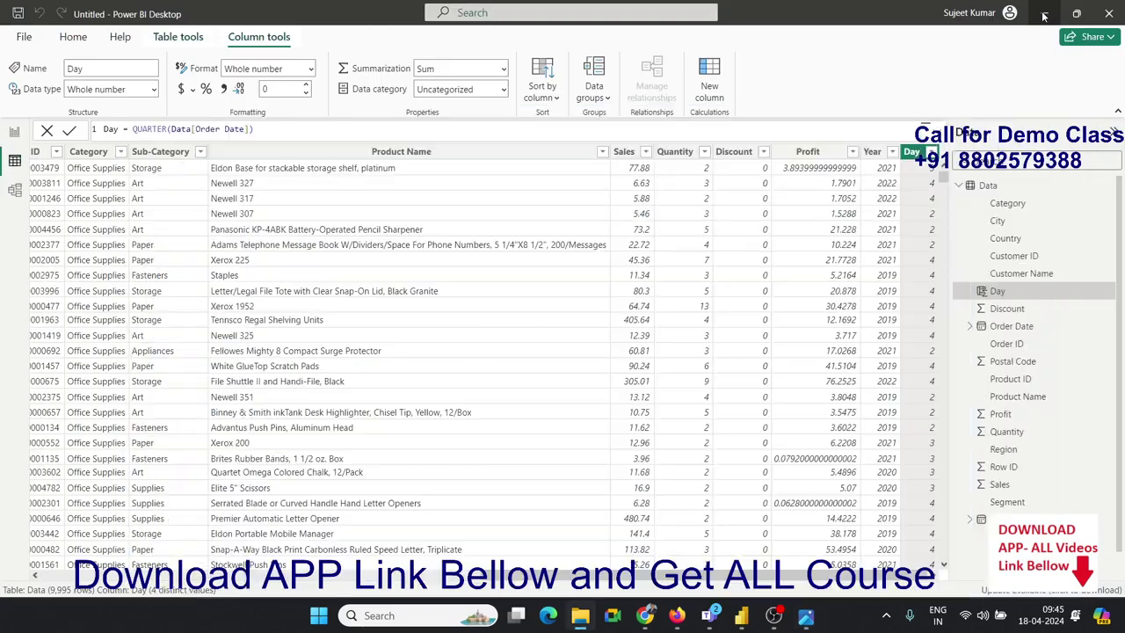
left_click(279, 229)
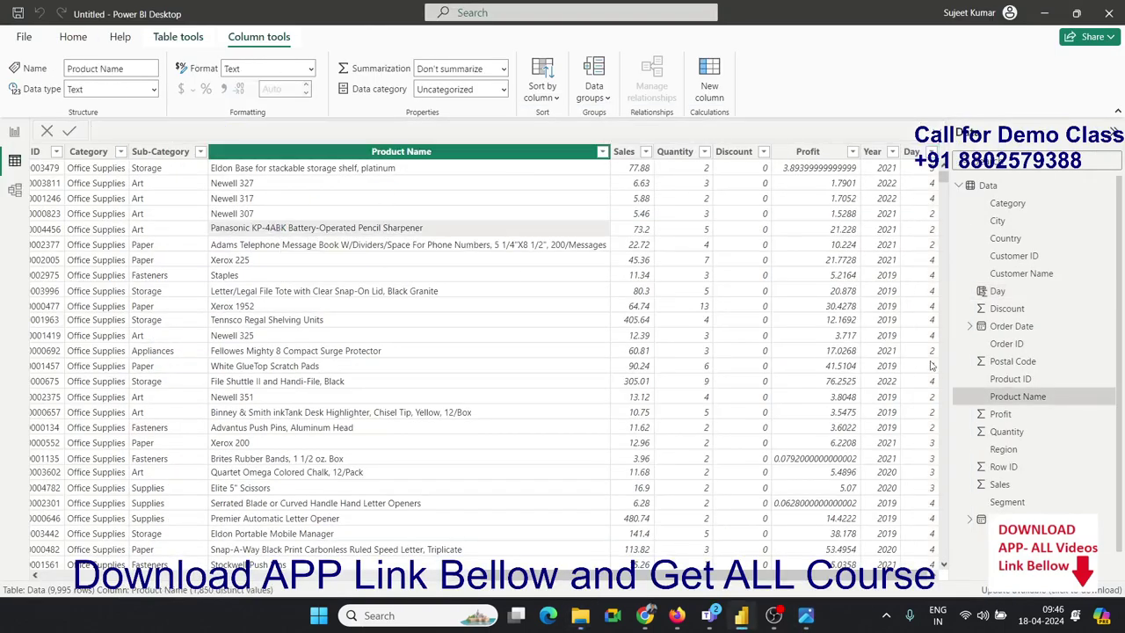
left_click(853, 246)
left_click(762, 198)
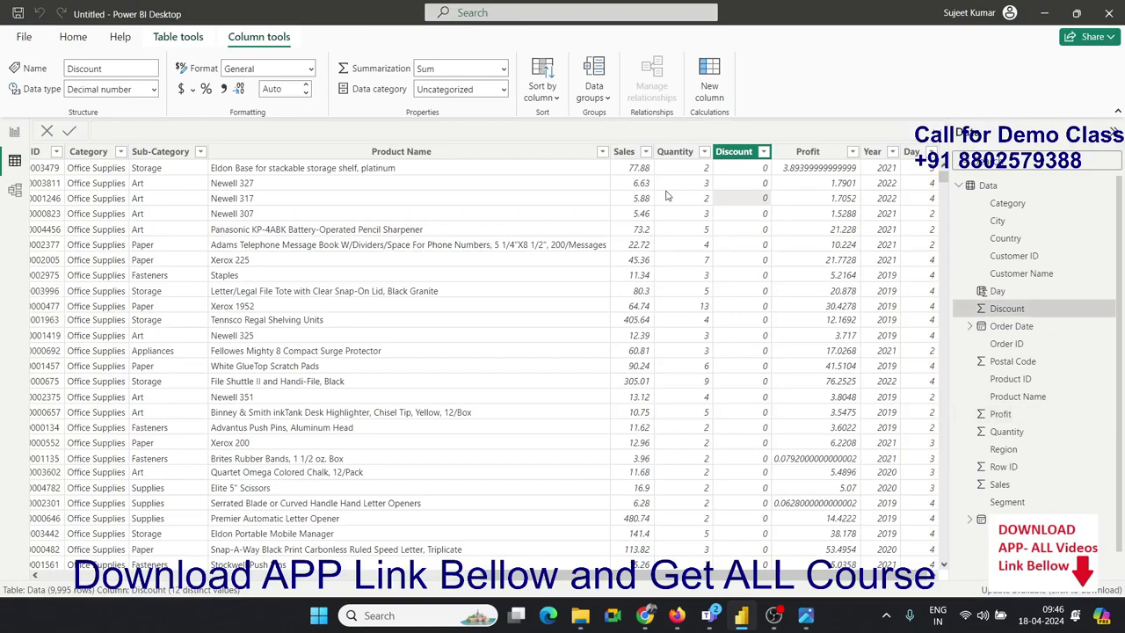
left_click(700, 197)
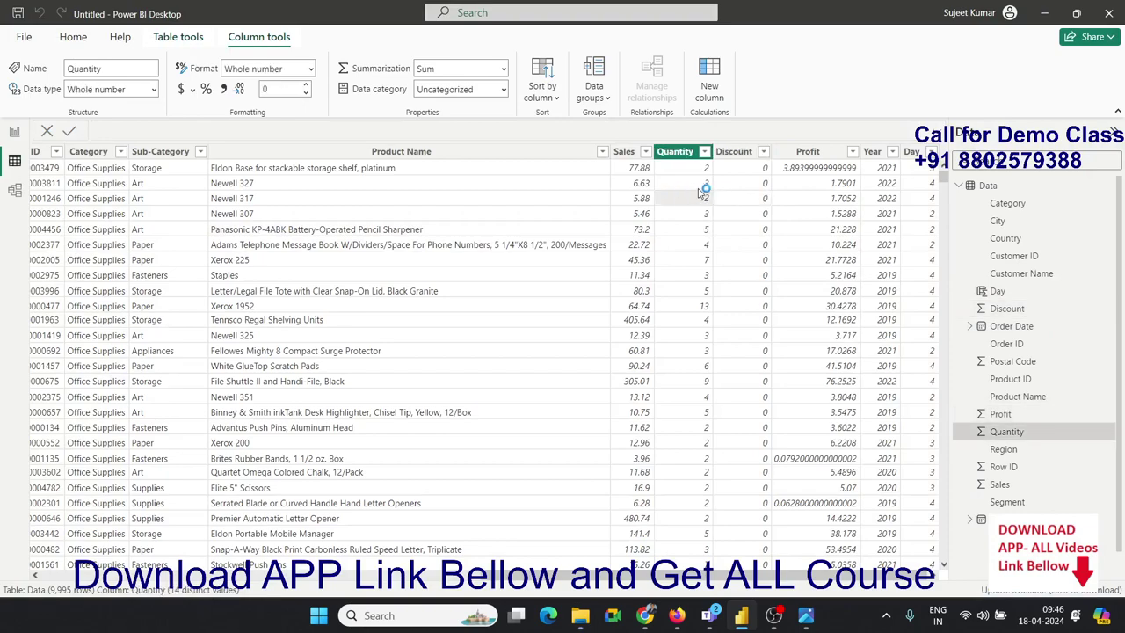
left_click(118, 220)
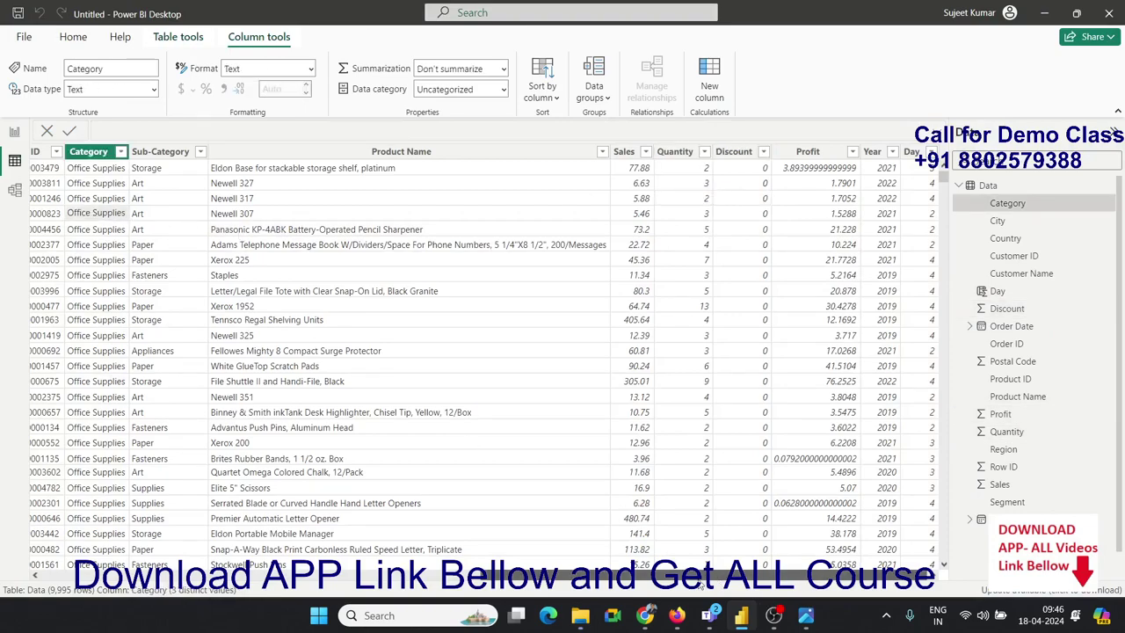
mouse_move(722, 579)
left_mouse_down()
mouse_move(309, 598)
mouse_move(750, 615)
mouse_move(262, 572)
left_mouse_up()
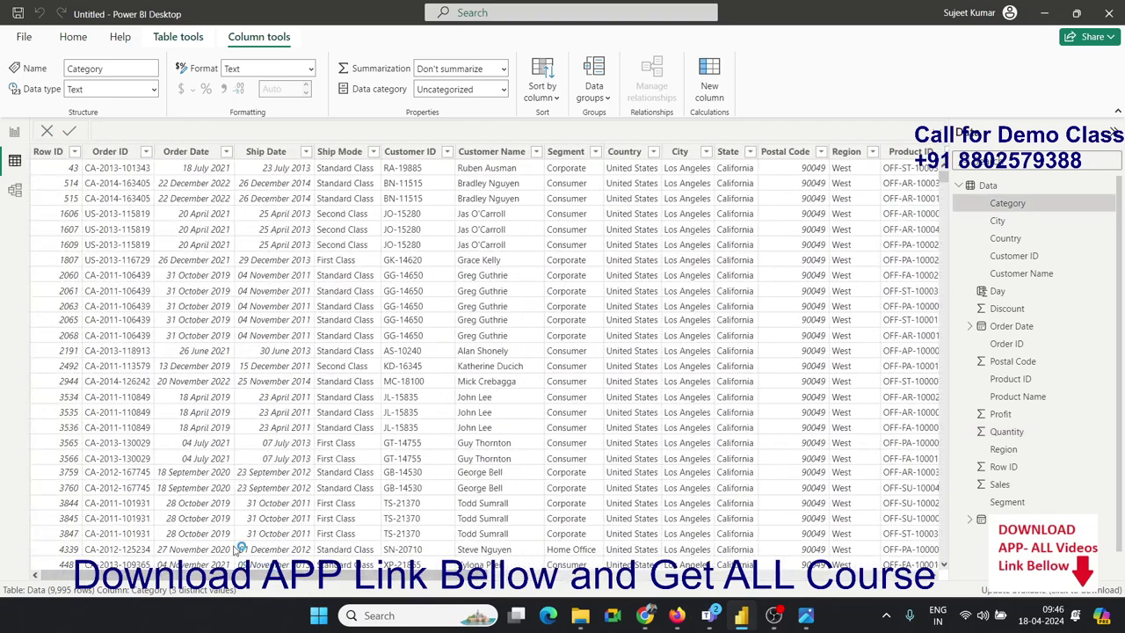
left_click(187, 154)
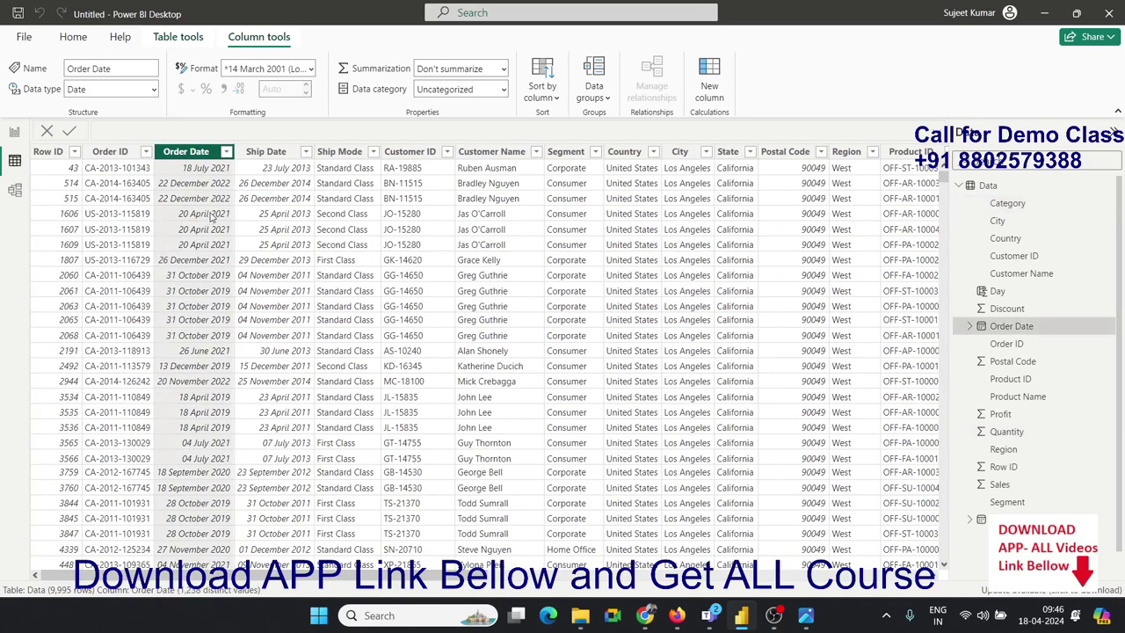
left_click(257, 154)
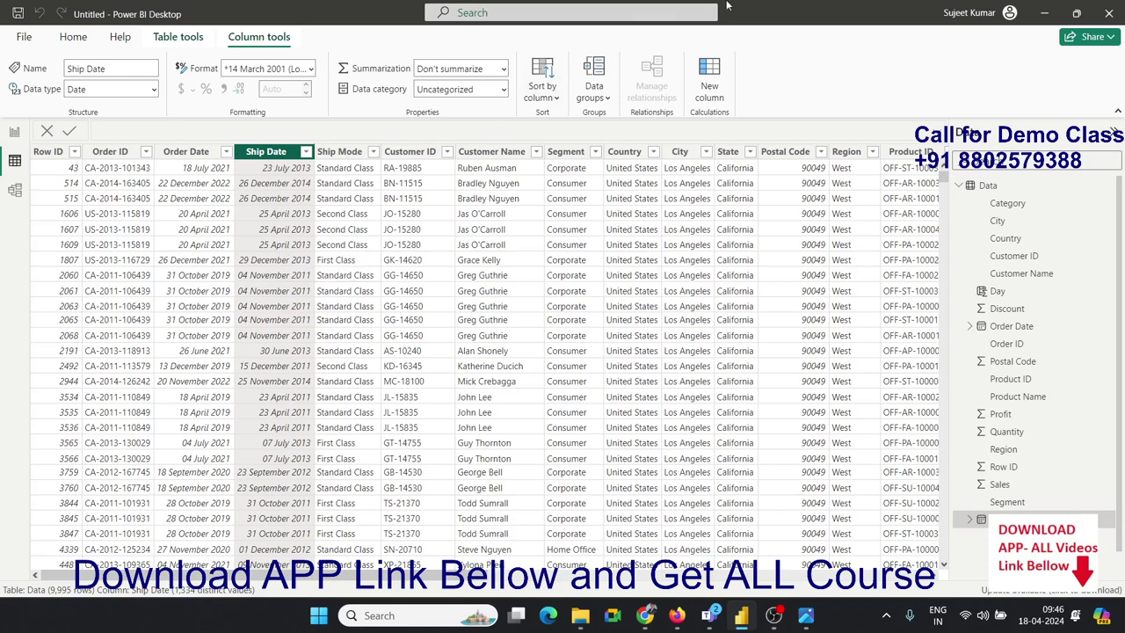
- Create a Pday column with formula DATE(2024,4,12), showing 12-04-2024
left_click(717, 81)
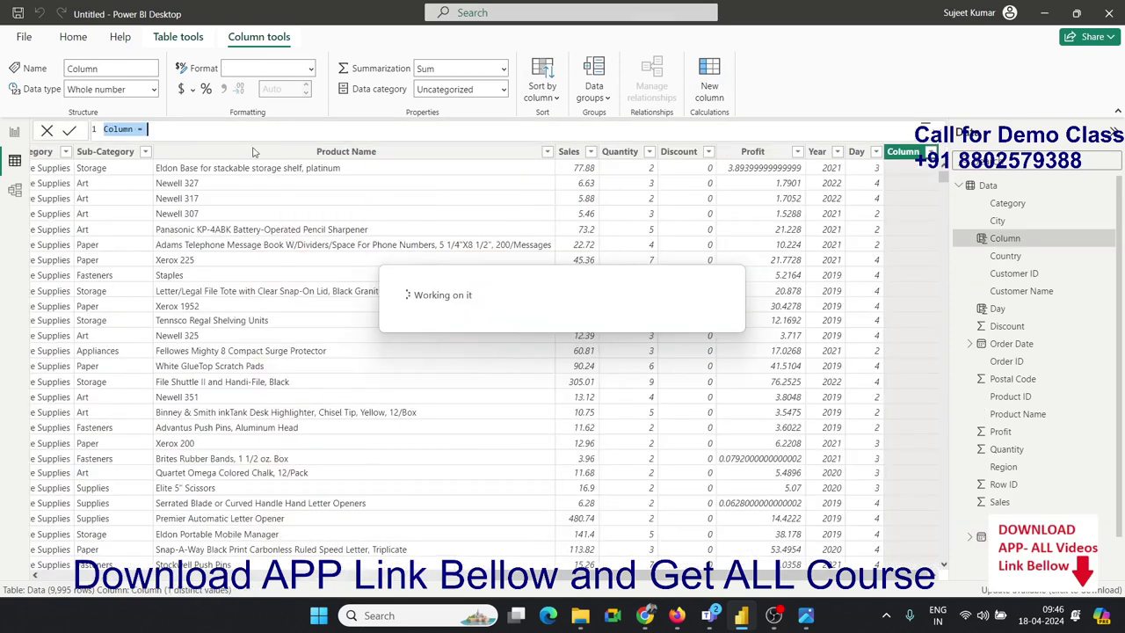
type("Pday")
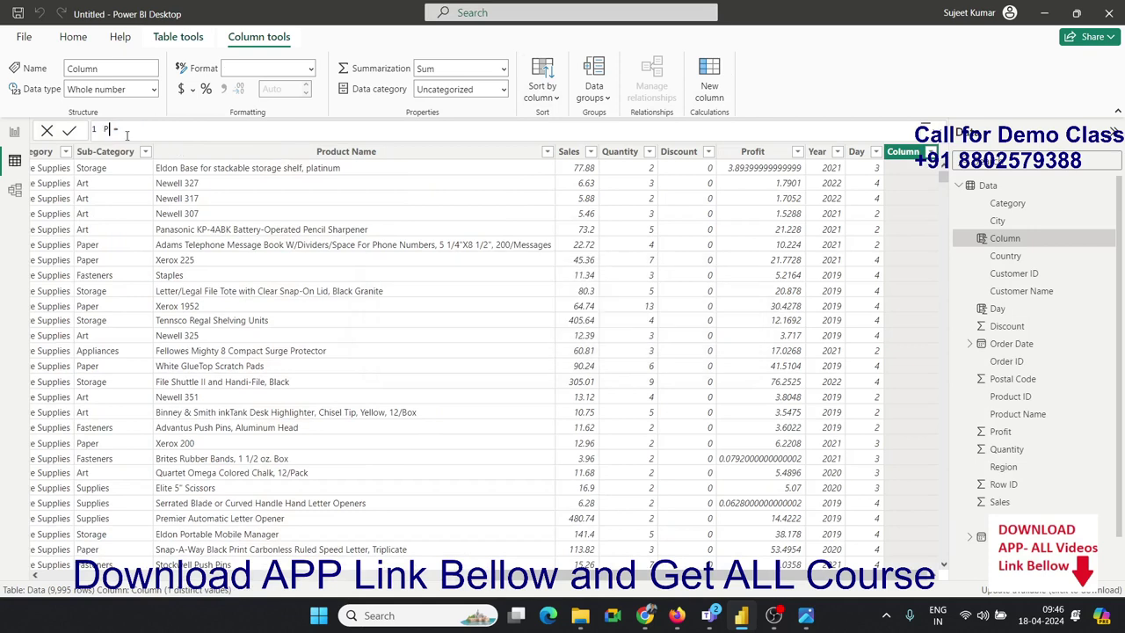
left_click(138, 130)
type("DATE(")
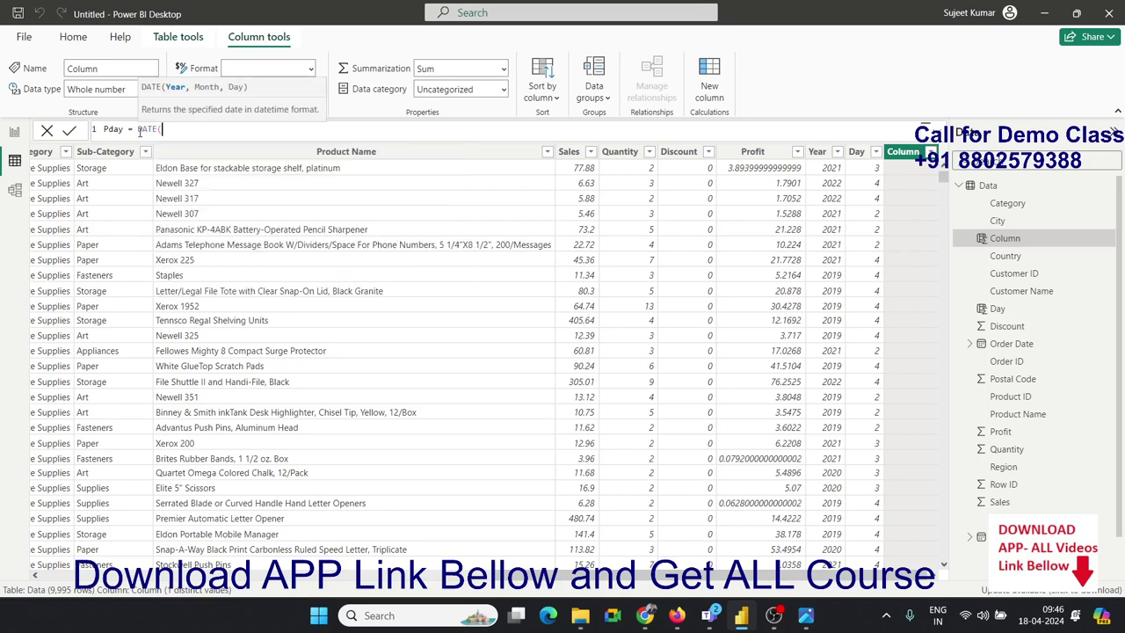
type("20")
type("24,")
type("4,")
type("12)")
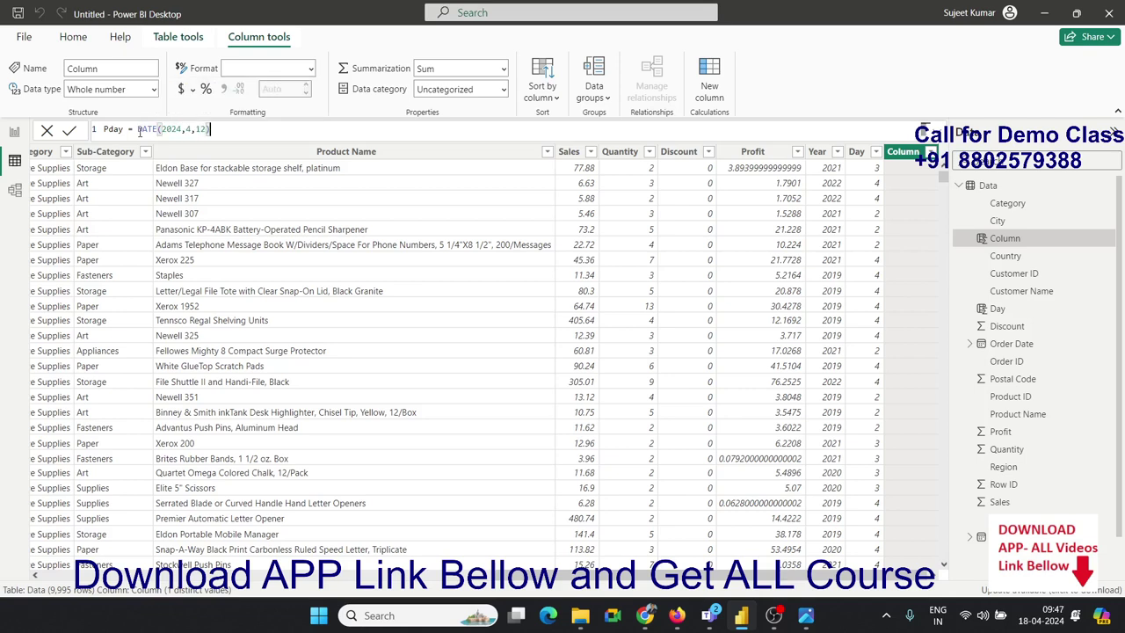
key("Return")
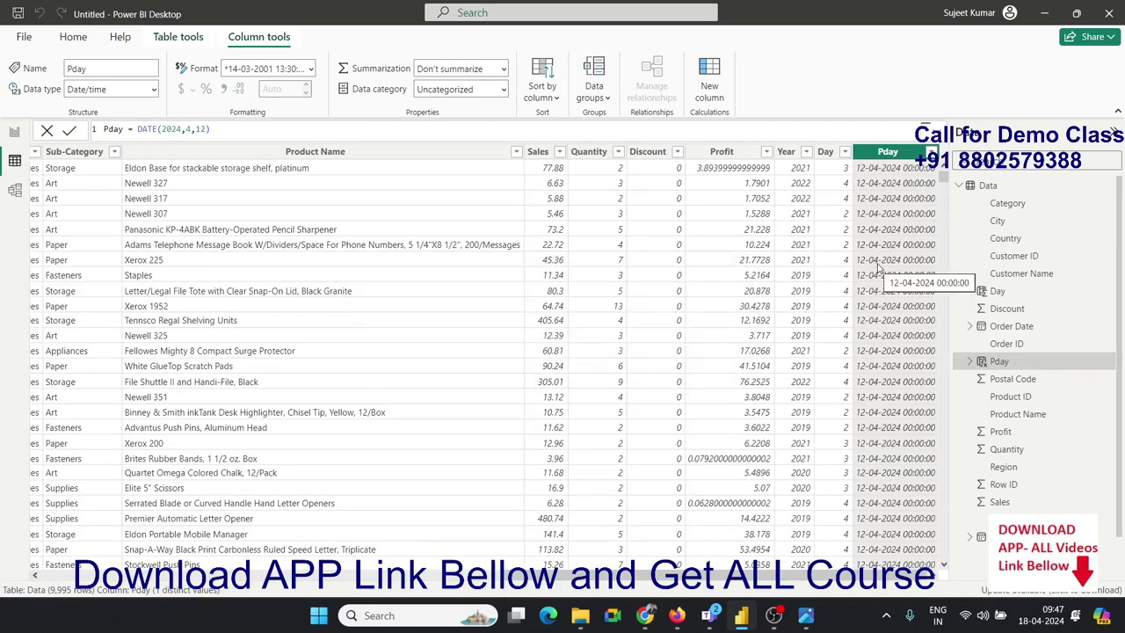
left_click(210, 129)
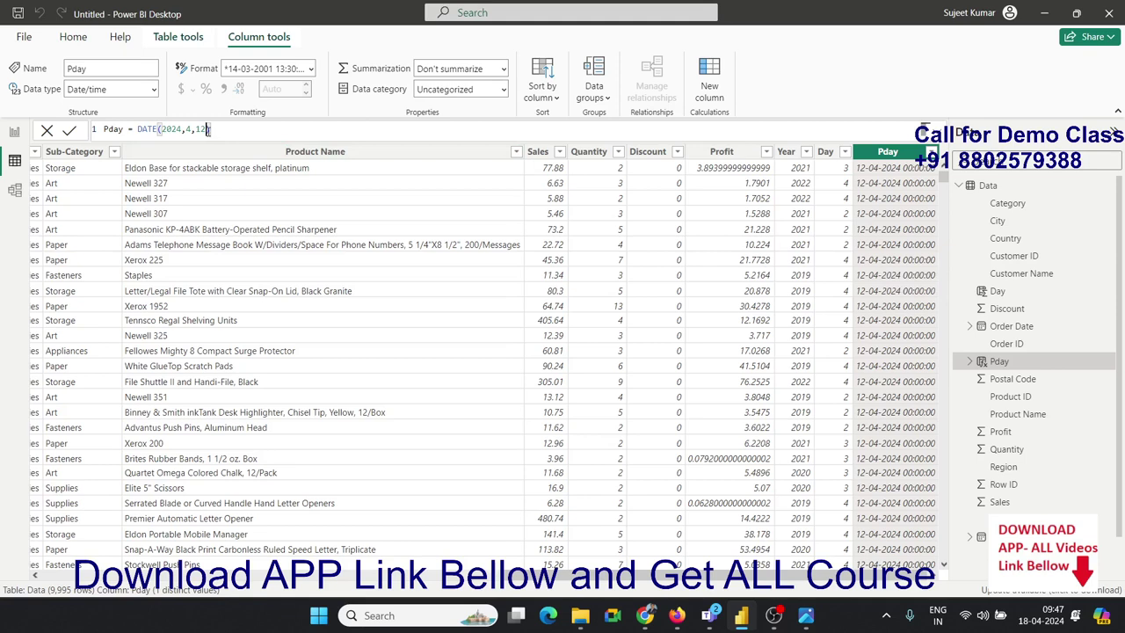
- Replace Pday's fixed date with an Order Date year argument, then remove it again
key("BackSpace")
key("BackSpace")
key("BackSpace")
key("BackSpace")
key("BackSpace")
key("BackSpace")
key("BackSpace")
key("BackSpace")
key("BackSpace")
type("or")
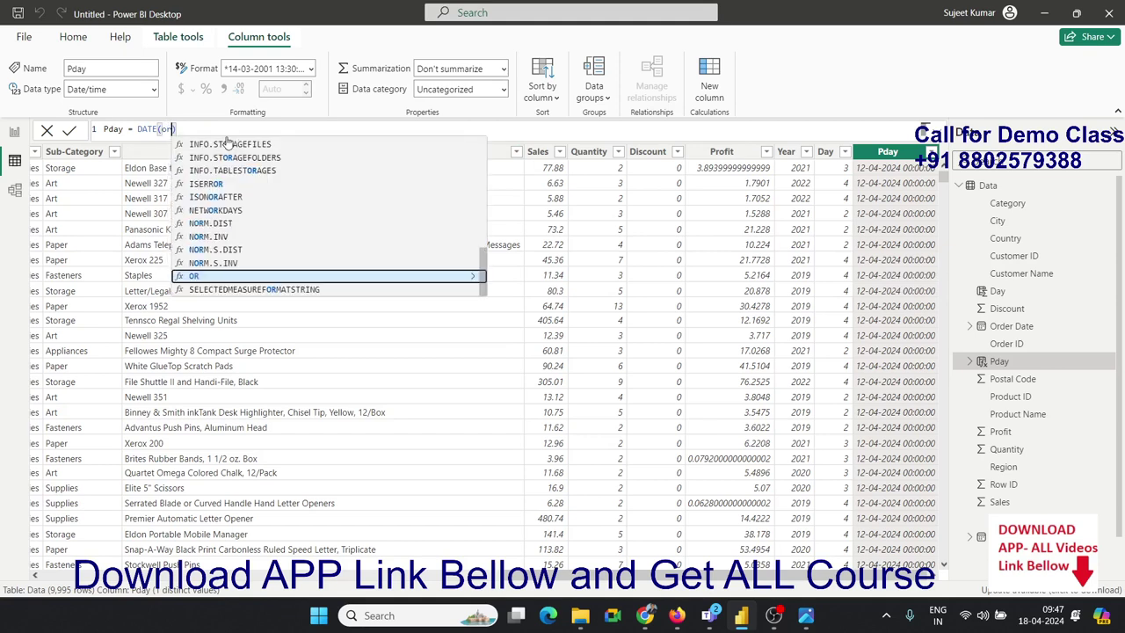
type("d")
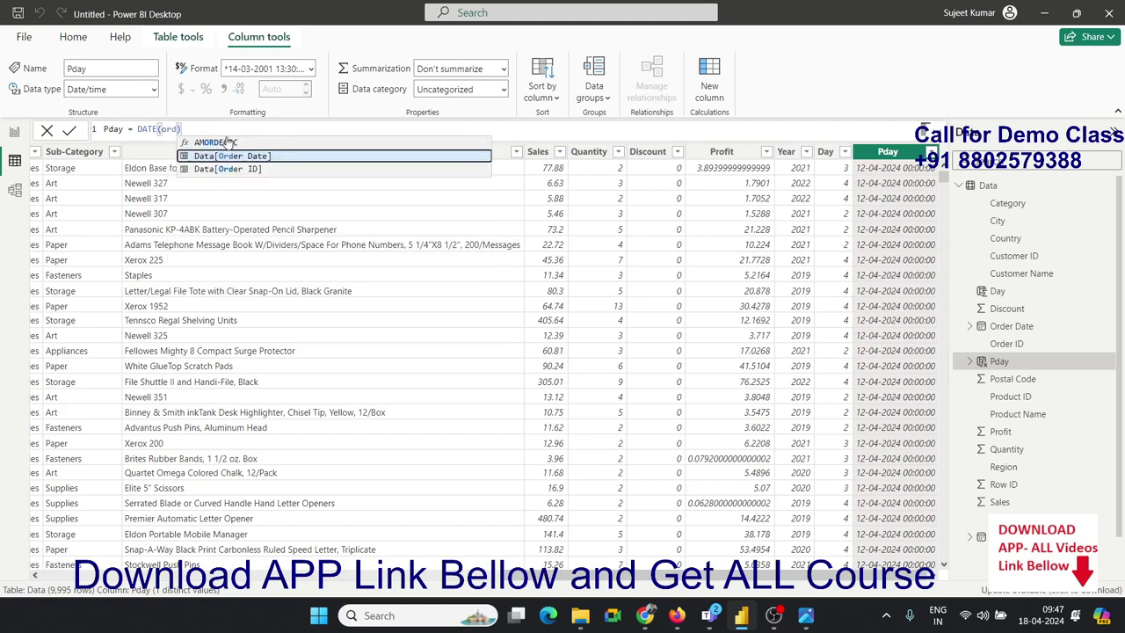
key("Tab")
key("Down")
key("Down")
key("Down")
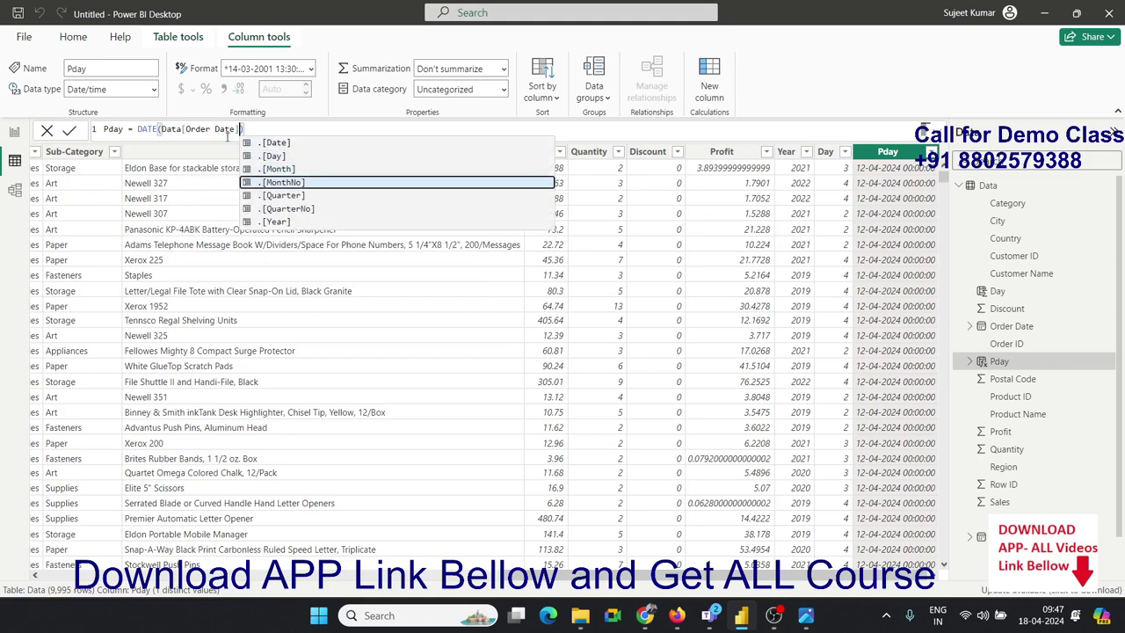
key("Down")
key("Down")
key("Down")
key("Tab")
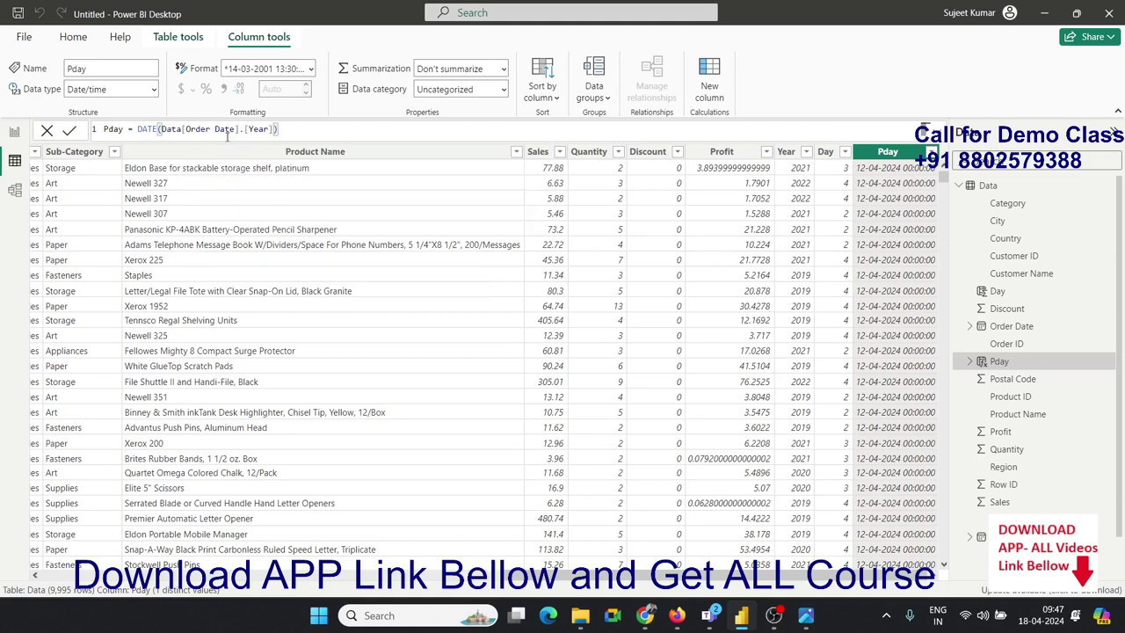
type(",")
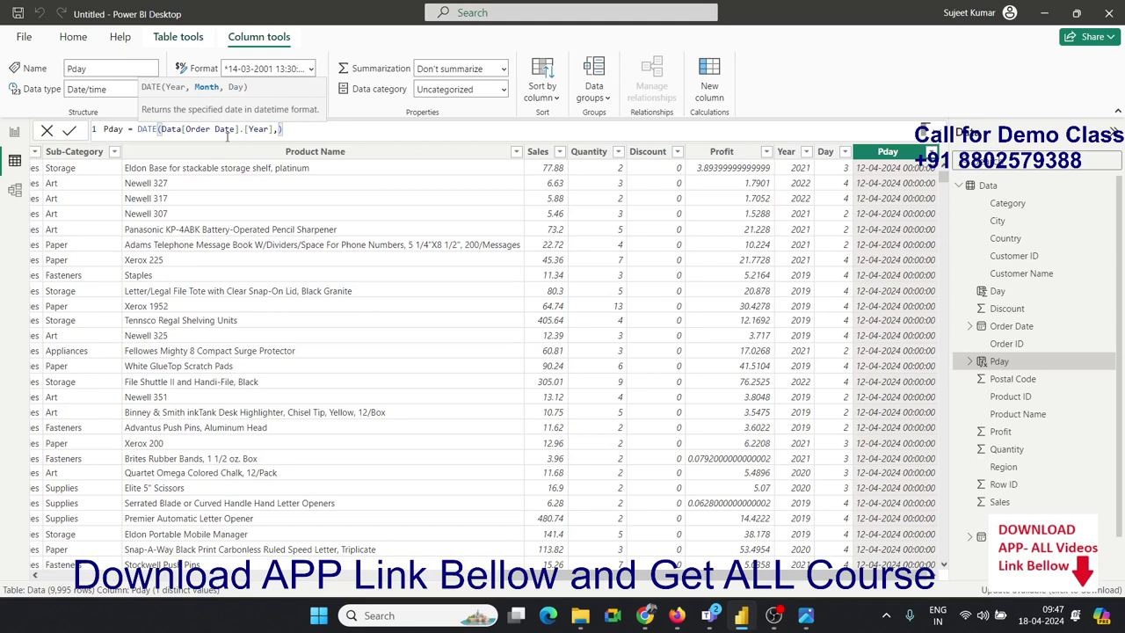
type("ord")
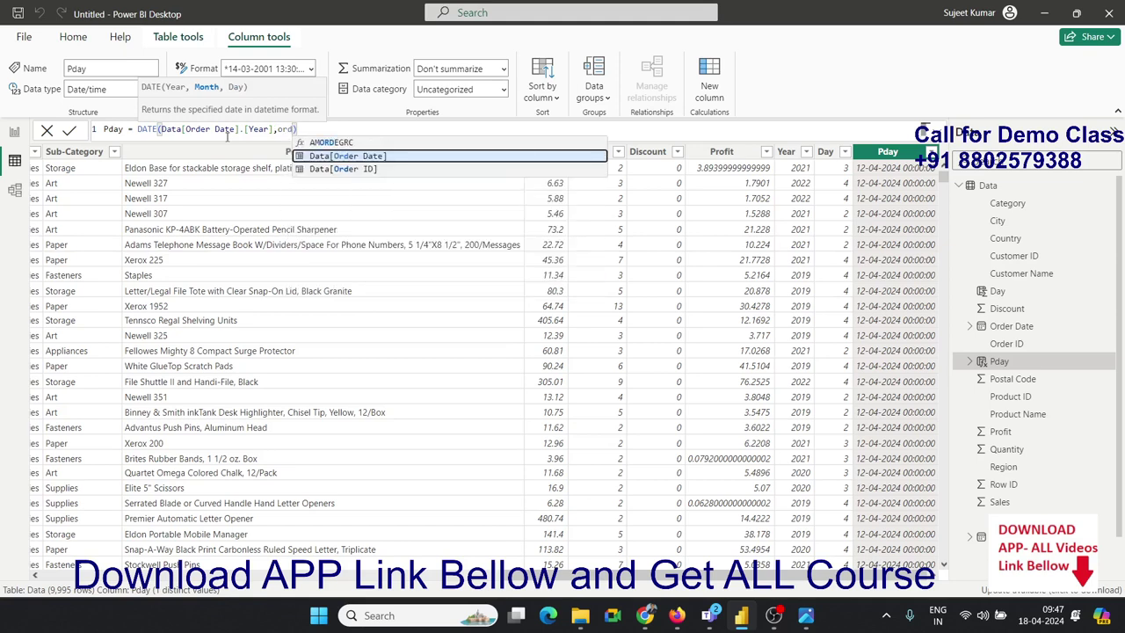
key("BackSpace")
key("BackSpace")
key("BackSpace")
key("BackSpace")
key("BackSpace")
key("BackSpace")
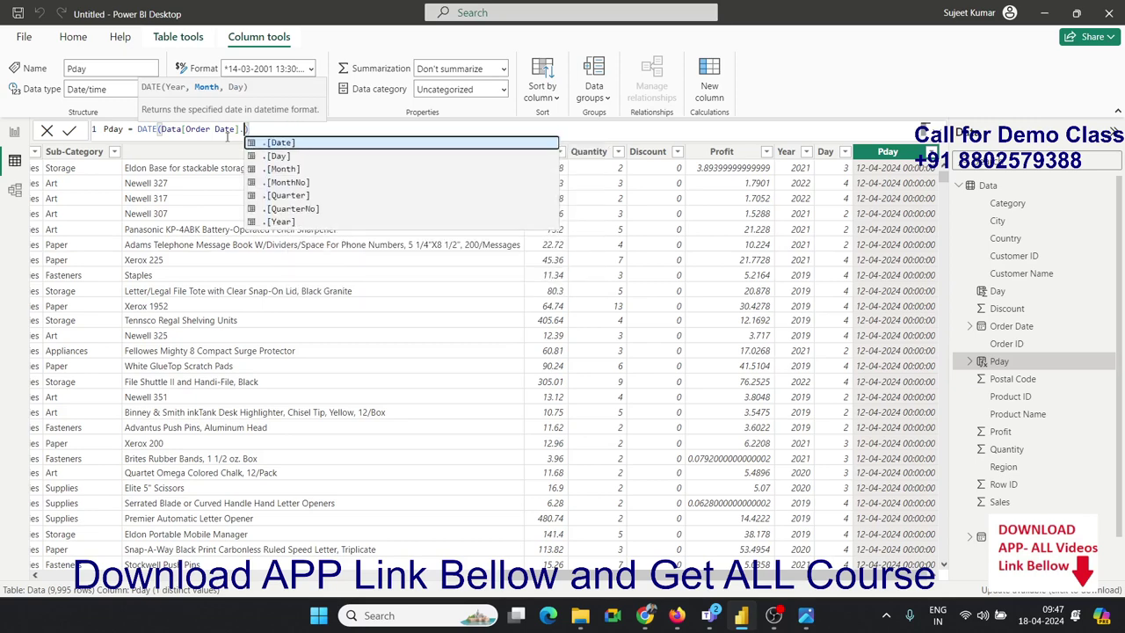
key("BackSpace")
key("BackSpace")
key("BackSpace")
key("BackSpace")
key("BackSpace")
key("BackSpace")
key("BackSpace")
key("BackSpace")
key("BackSpace")
key("BackSpace")
key("BackSpace")
key("BackSpace")
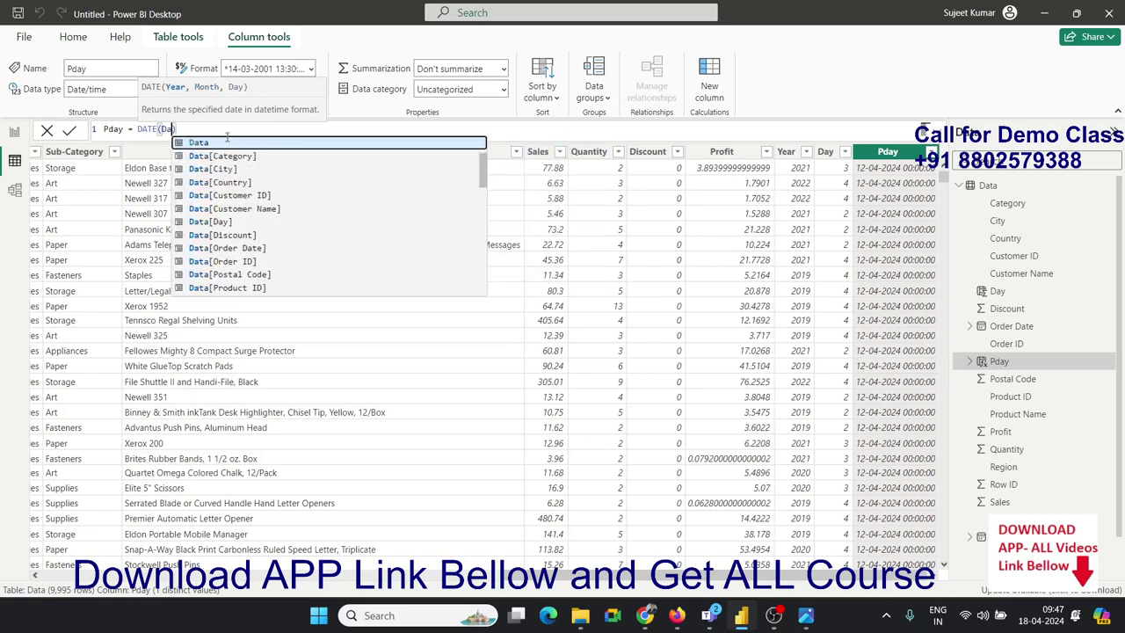
key("BackSpace")
key("BackSpace")
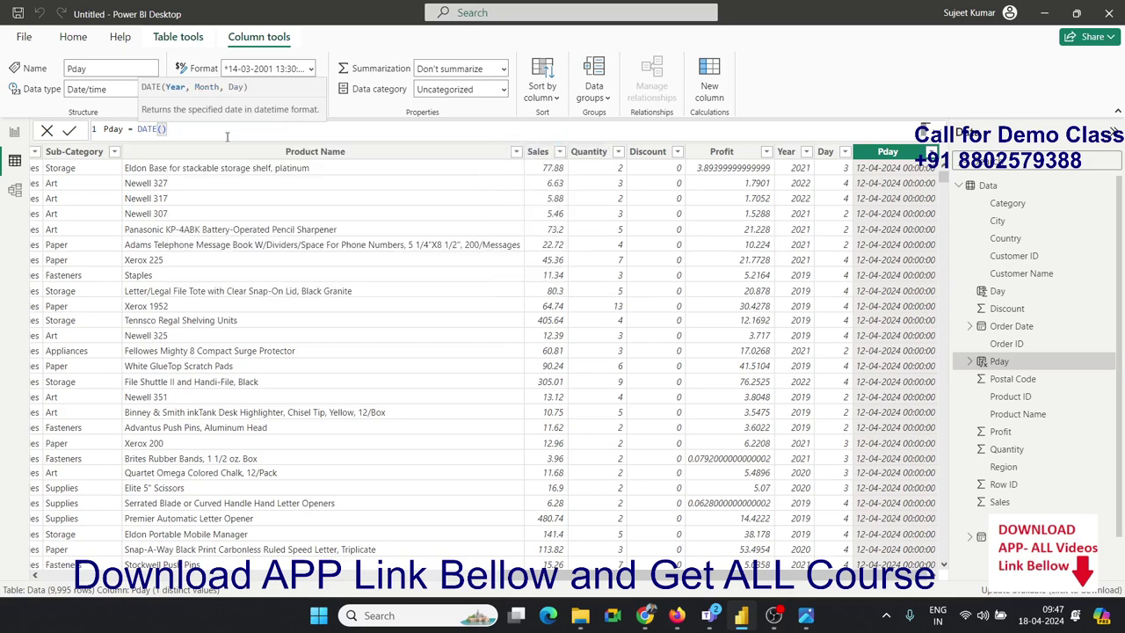
- Use Data[Ship Date].[Year] as the year and Ship Date as the month argument
type("sh")
key("Tab")
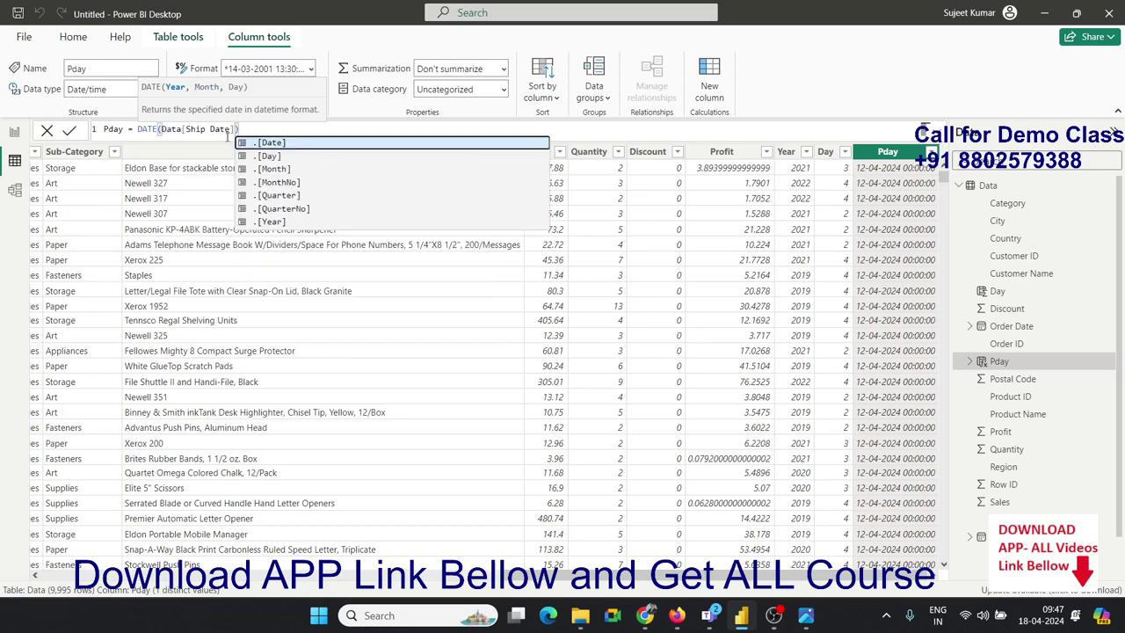
key("Down")
key("Down")
key("Down")
key("Down")
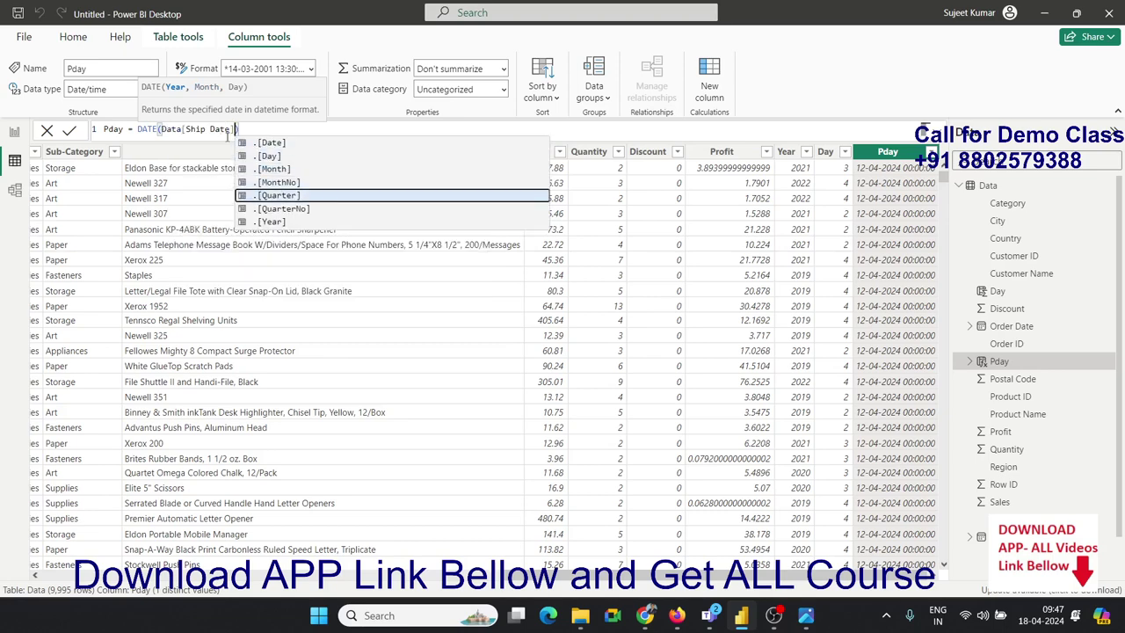
key("Down")
key("Down")
key("Tab")
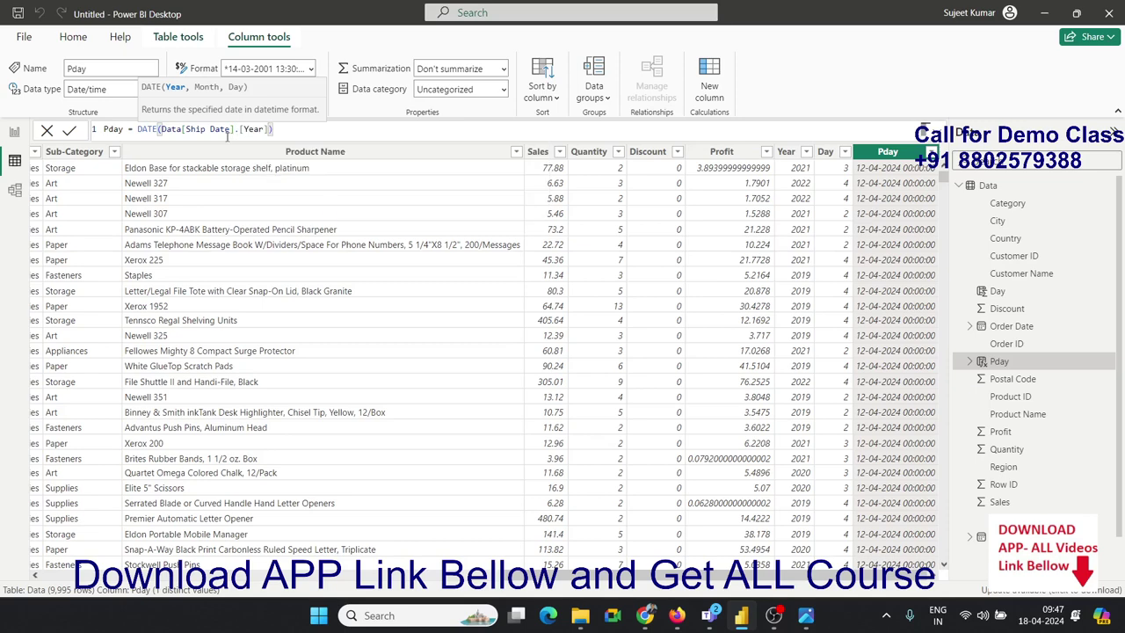
type(",")
type("shi")
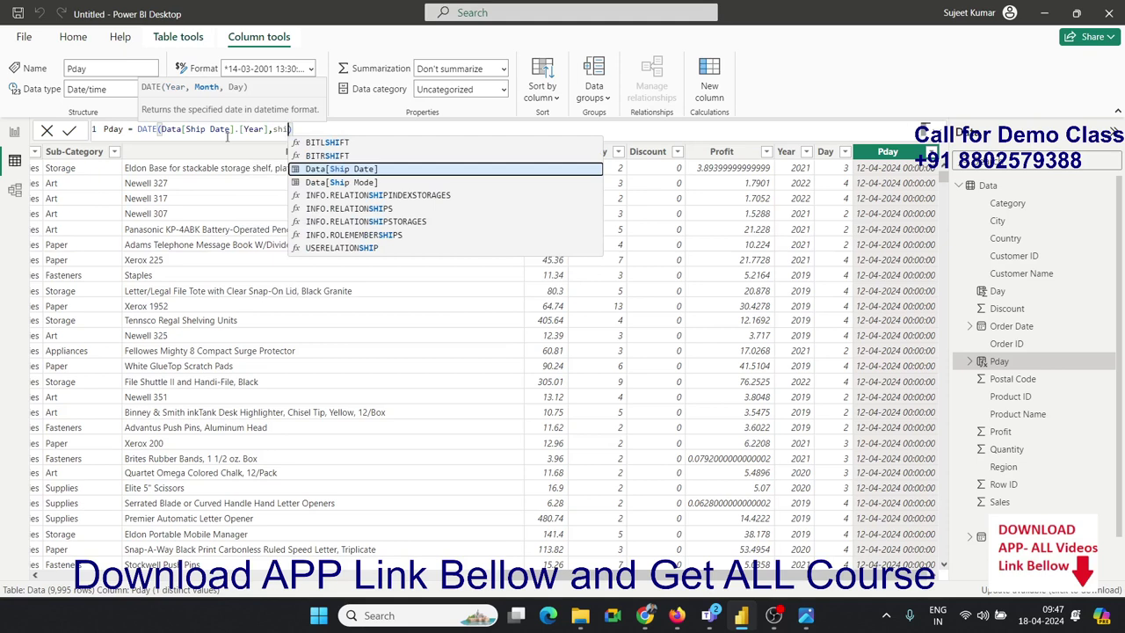
key("Tab")
key("Down")
key("Down")
key("Down")
key("Up")
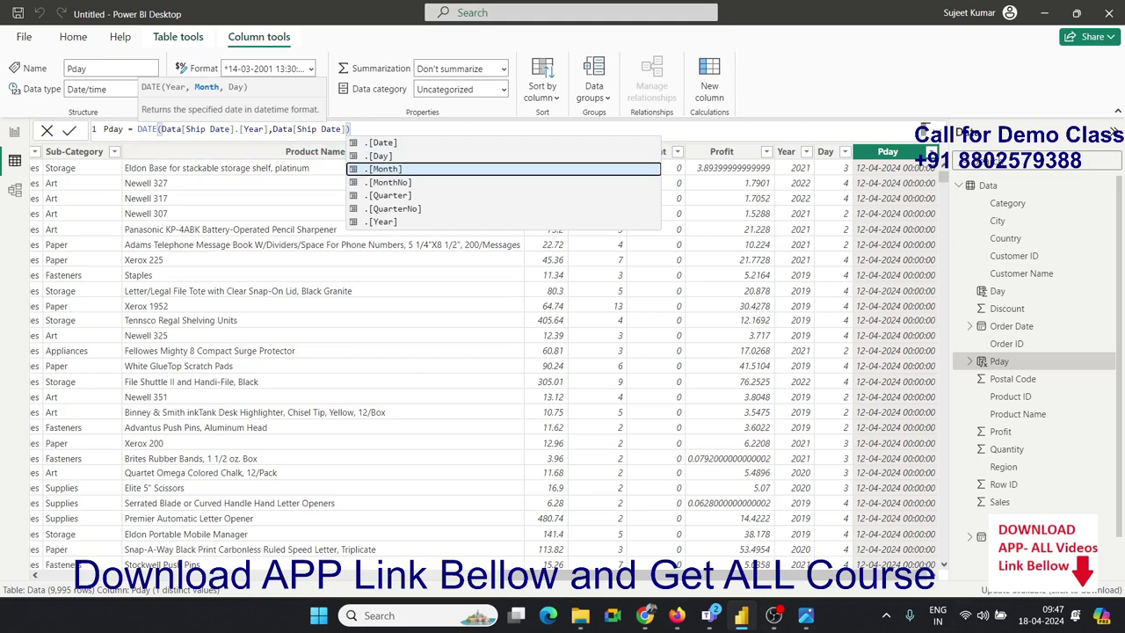
key("Escape")
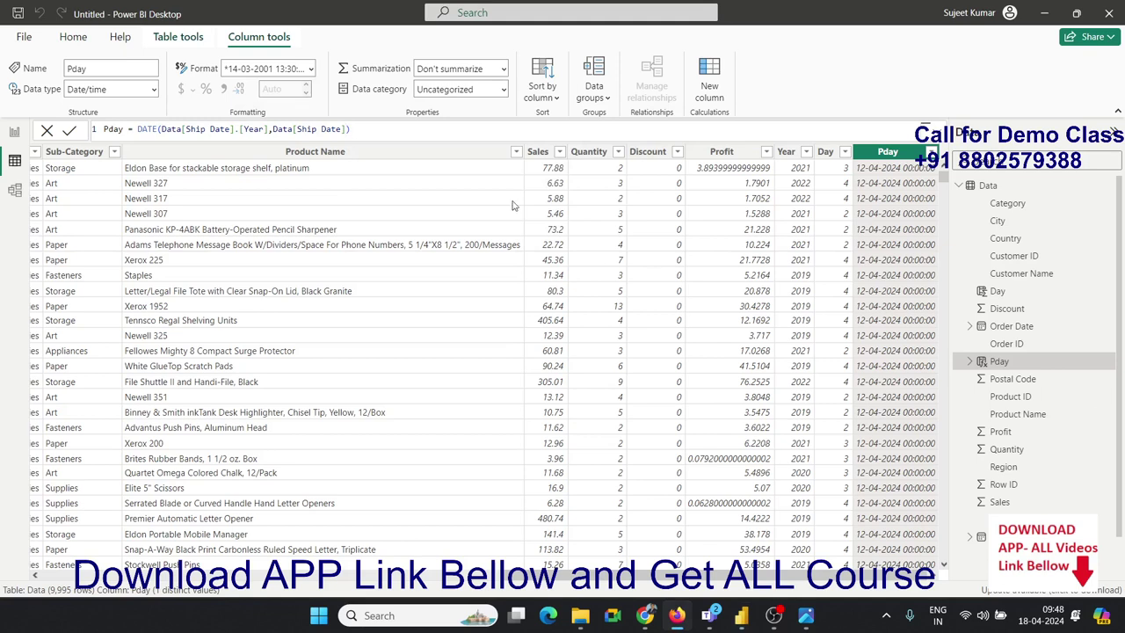
- Finish Pday as DATE(Data[Ship Date].[Year], Data[Ship Date].[MonthNo], 1)
left_click(374, 129)
key("BackSpace")
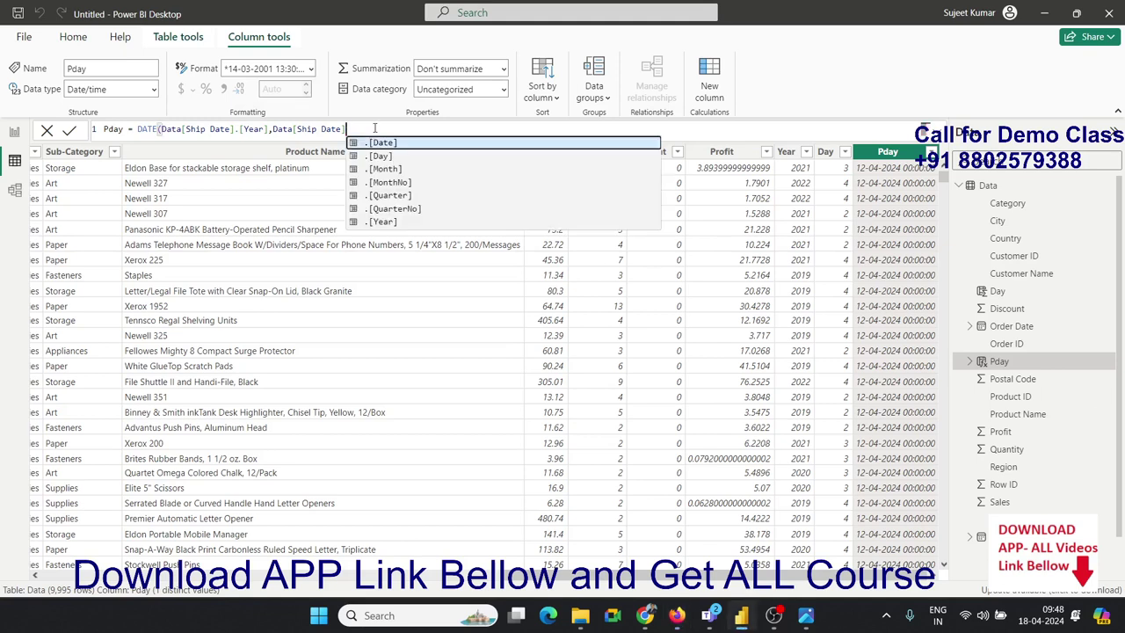
key("Down")
key("Down")
key("Down")
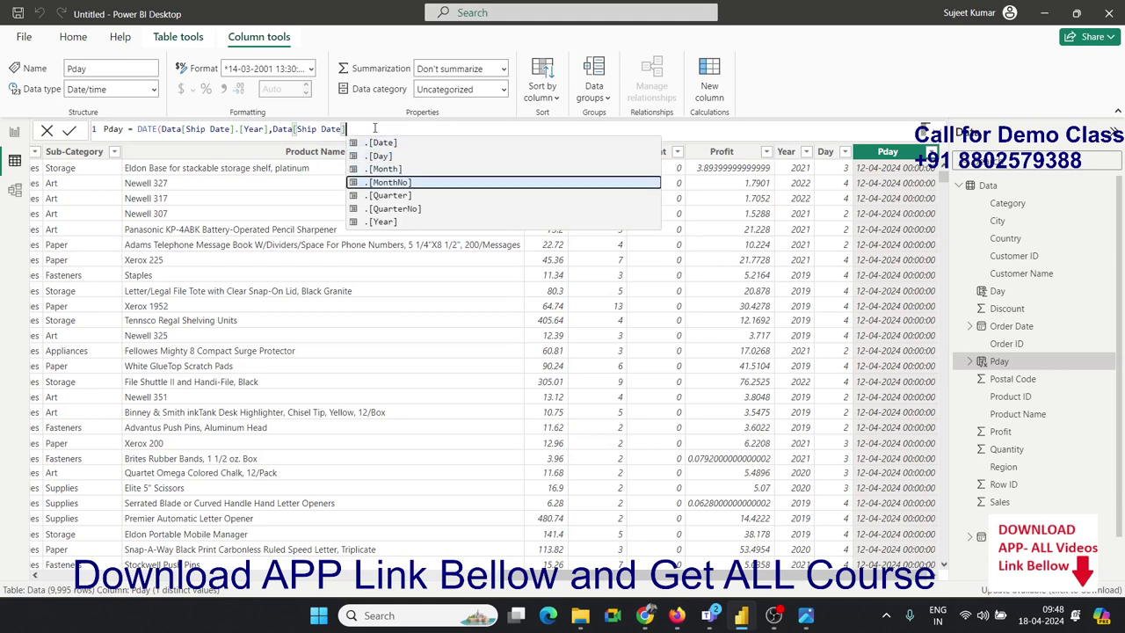
key("Tab")
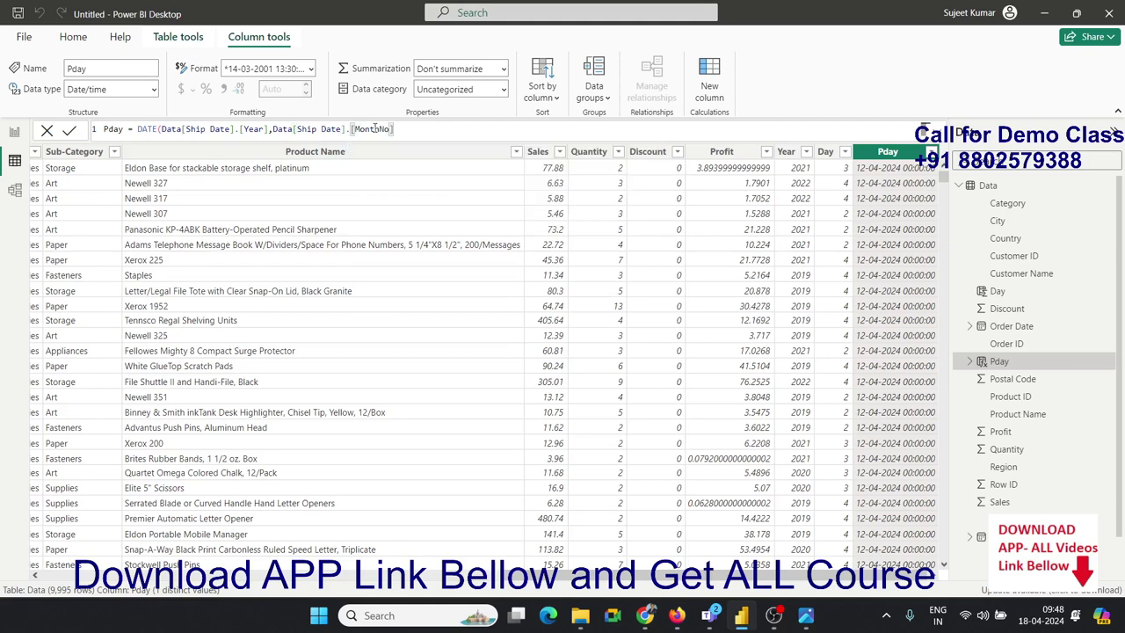
type(",")
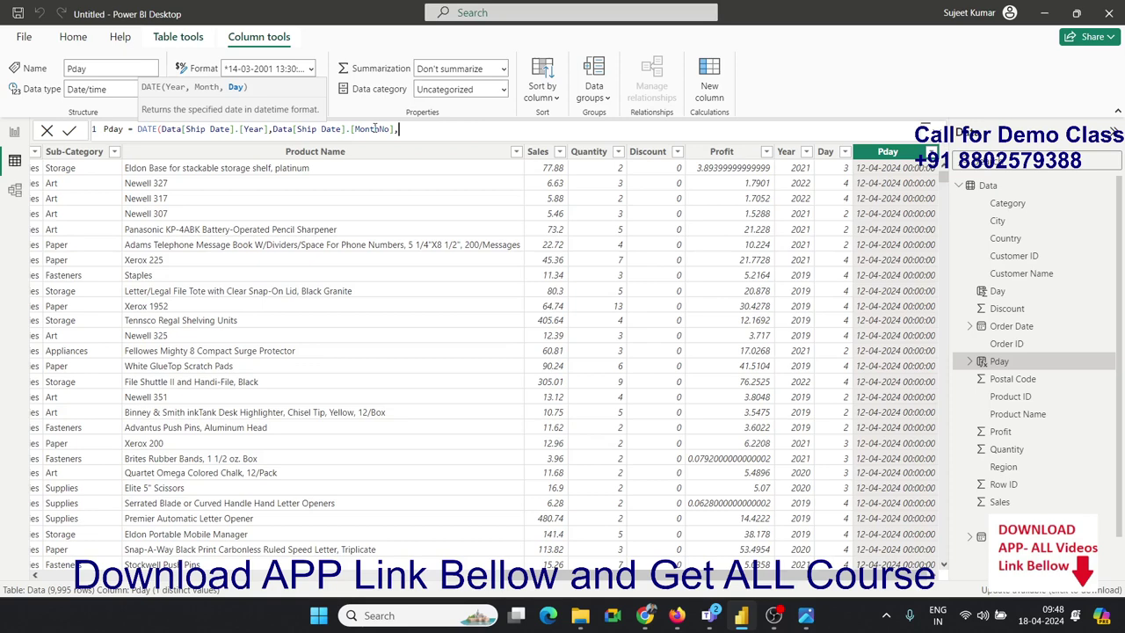
type("1")
type(")")
key("Return")
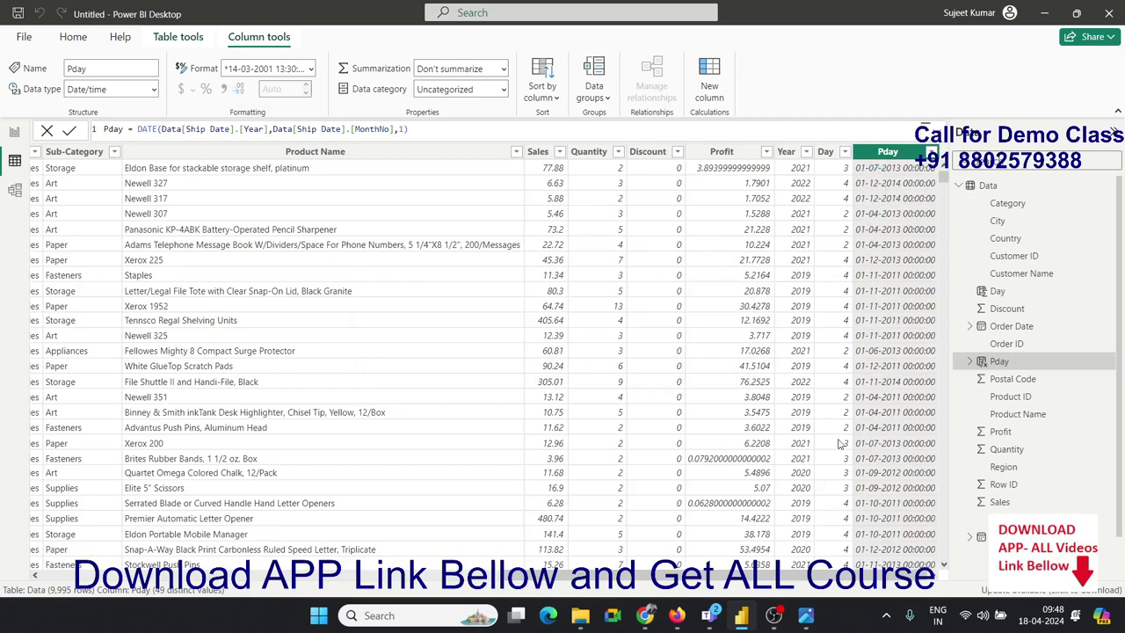
- Add +1 to Ship Date's MonthNo in the Pday formula so rows show next month's first day, e.g. 01-08-2013
left_click_drag(796, 576, 554, 575)
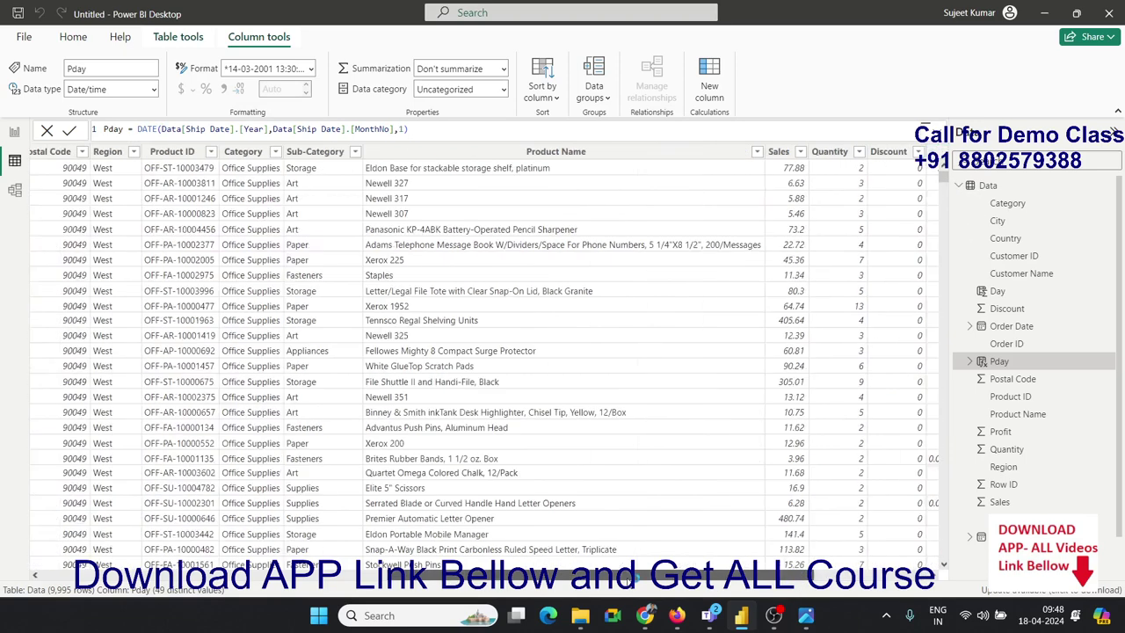
left_click_drag(629, 575, 261, 596)
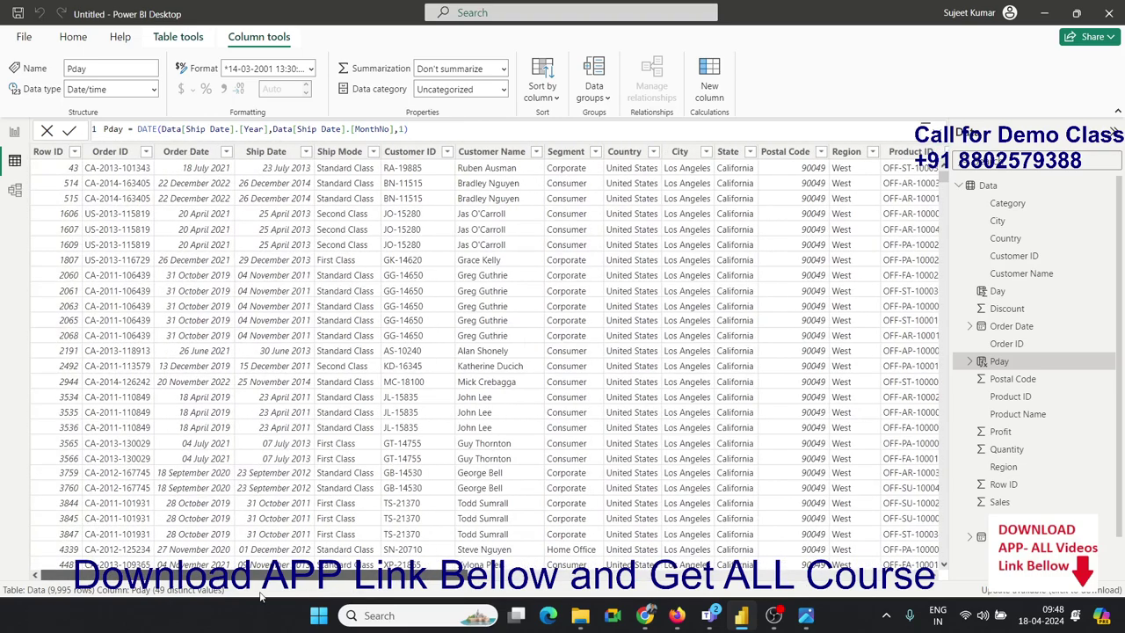
left_click_drag(330, 594, 813, 574)
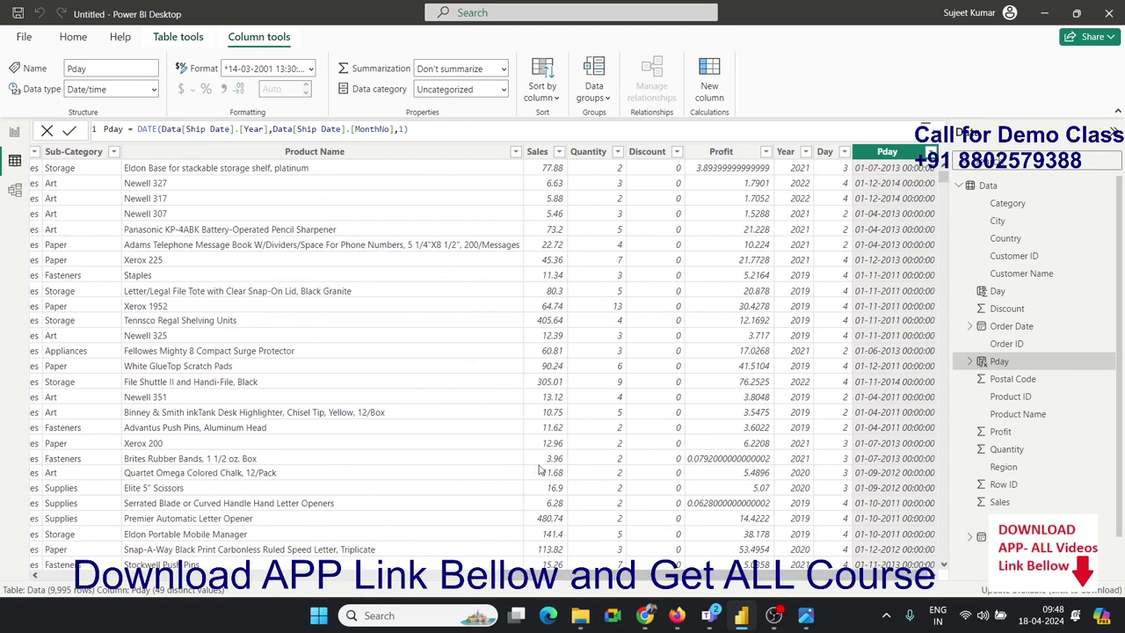
left_click(396, 129)
type("+")
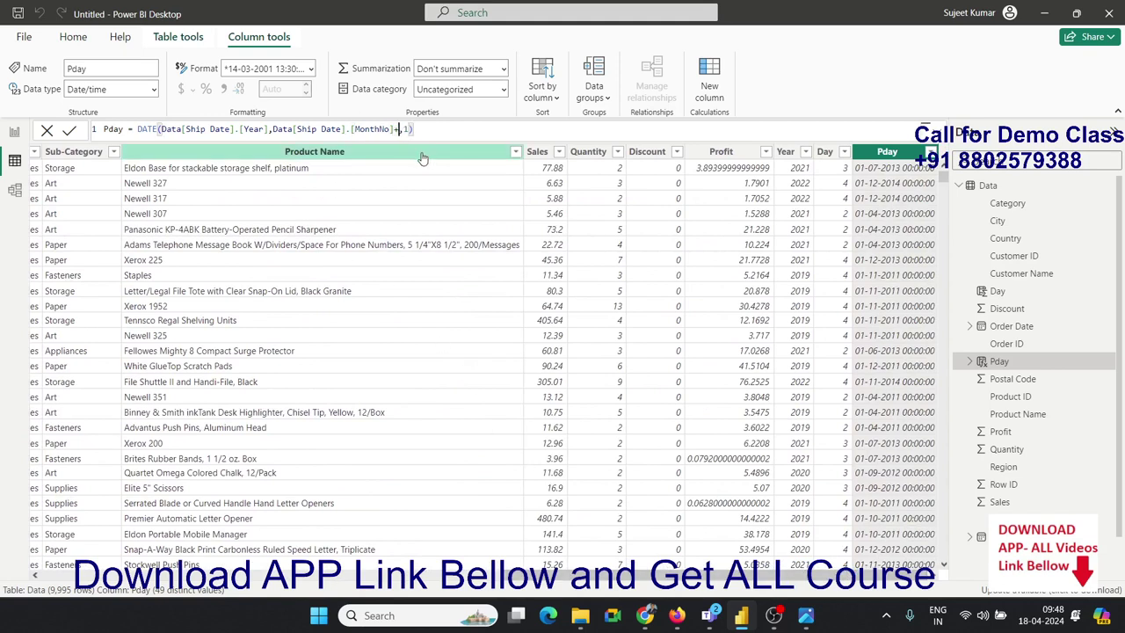
type("1")
key("Return")
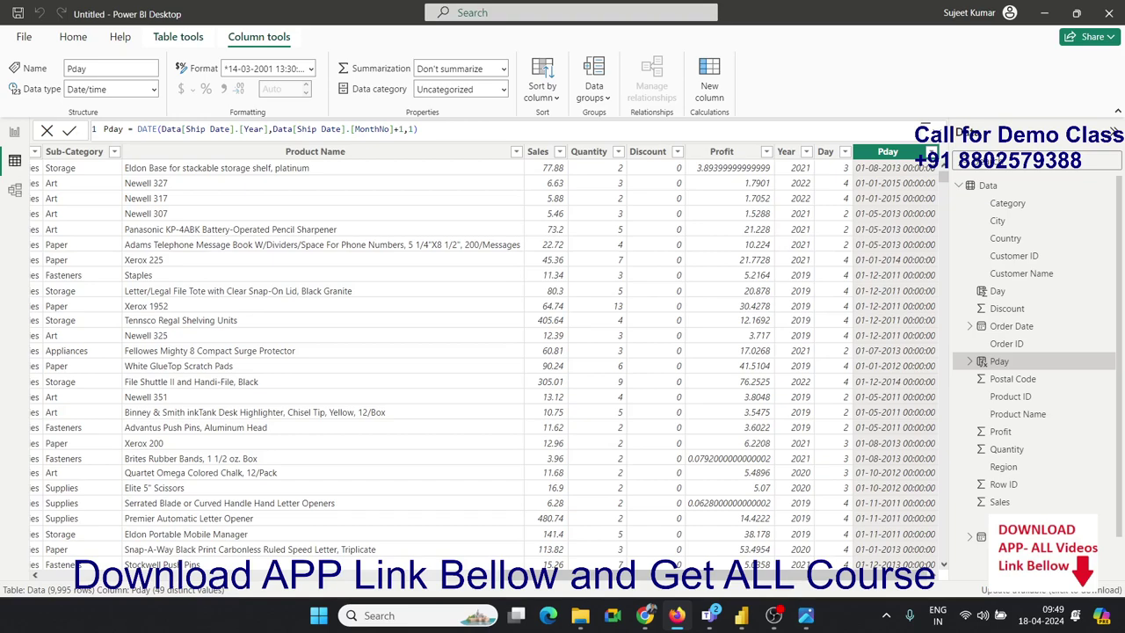
left_click_drag(809, 575, 394, 585)
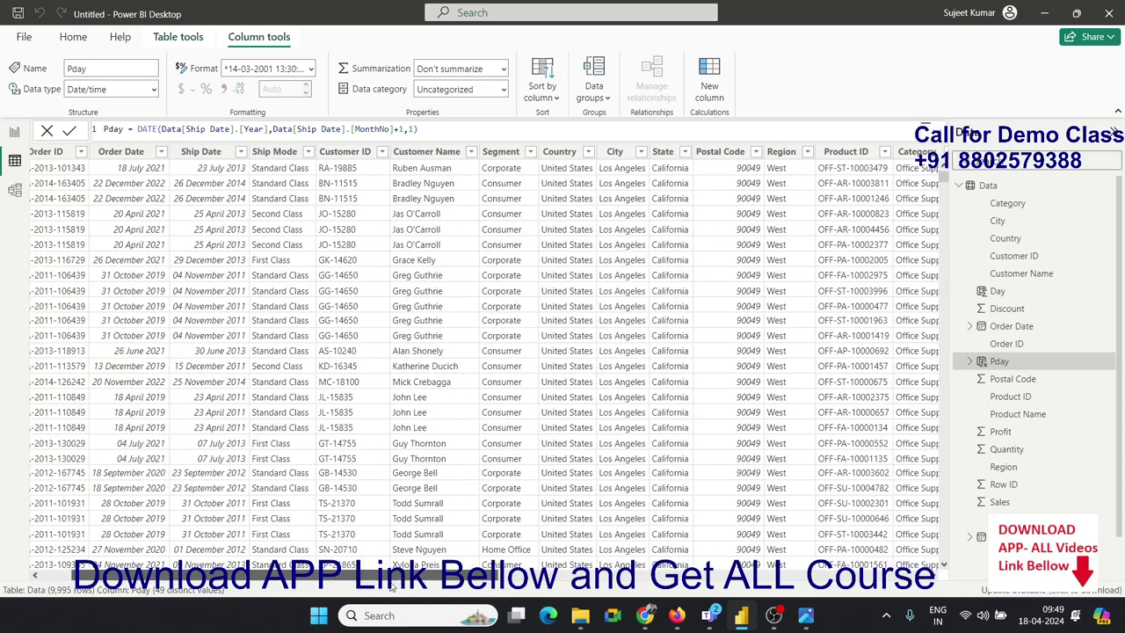
left_click_drag(394, 584, 792, 581)
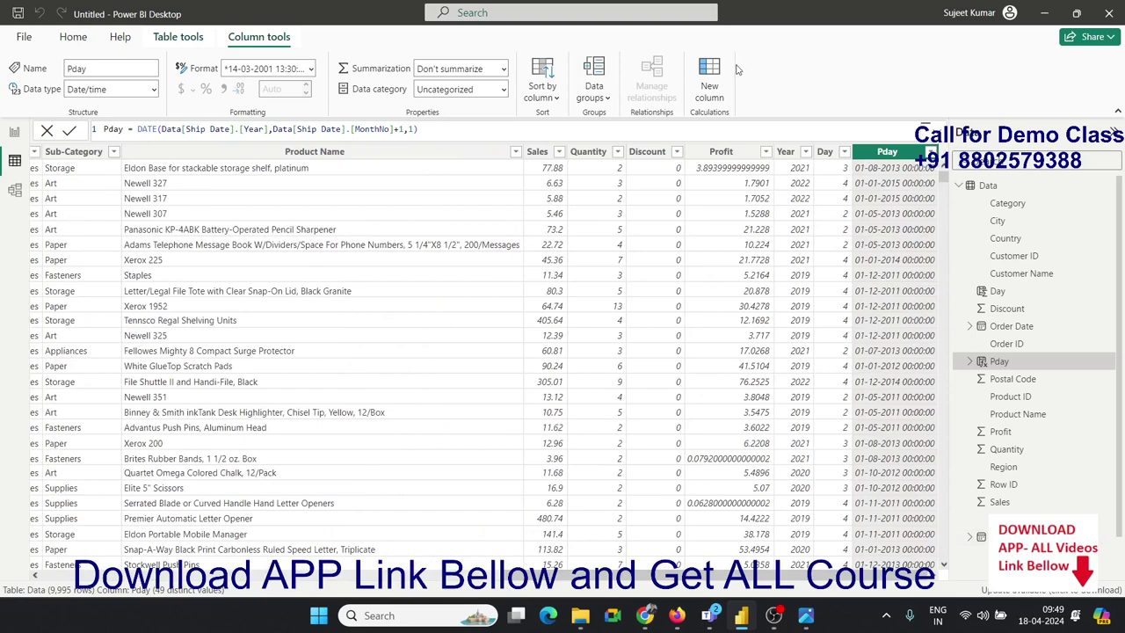
- Add a new column named OD whose formula starts with Data[Ship Date]
left_click(718, 91)
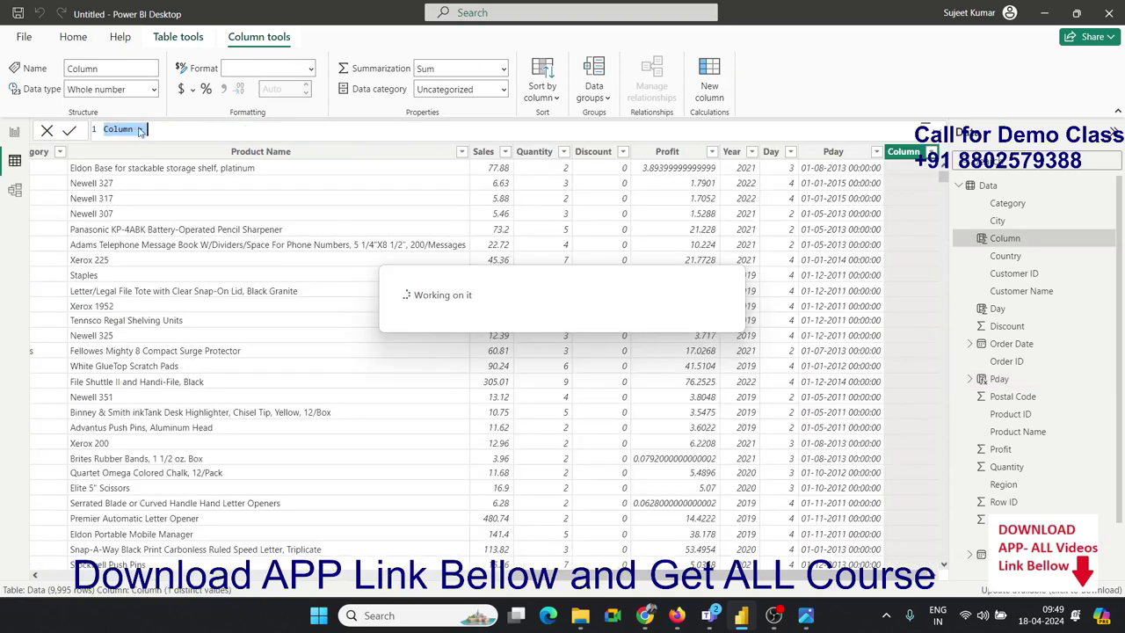
double_click(124, 128)
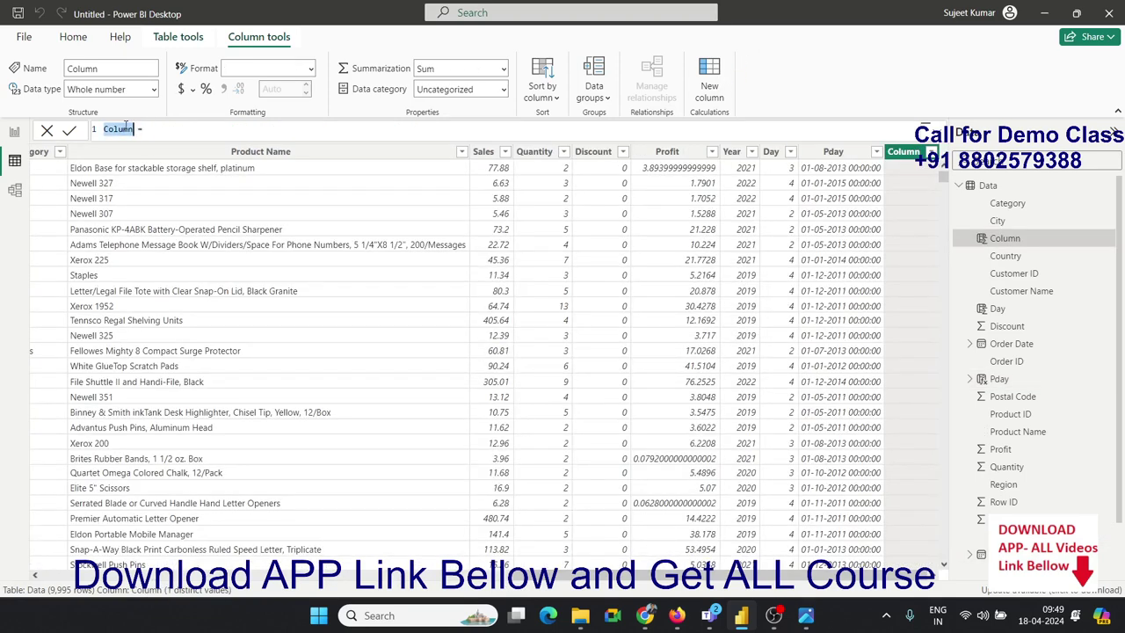
type("OD")
type("d")
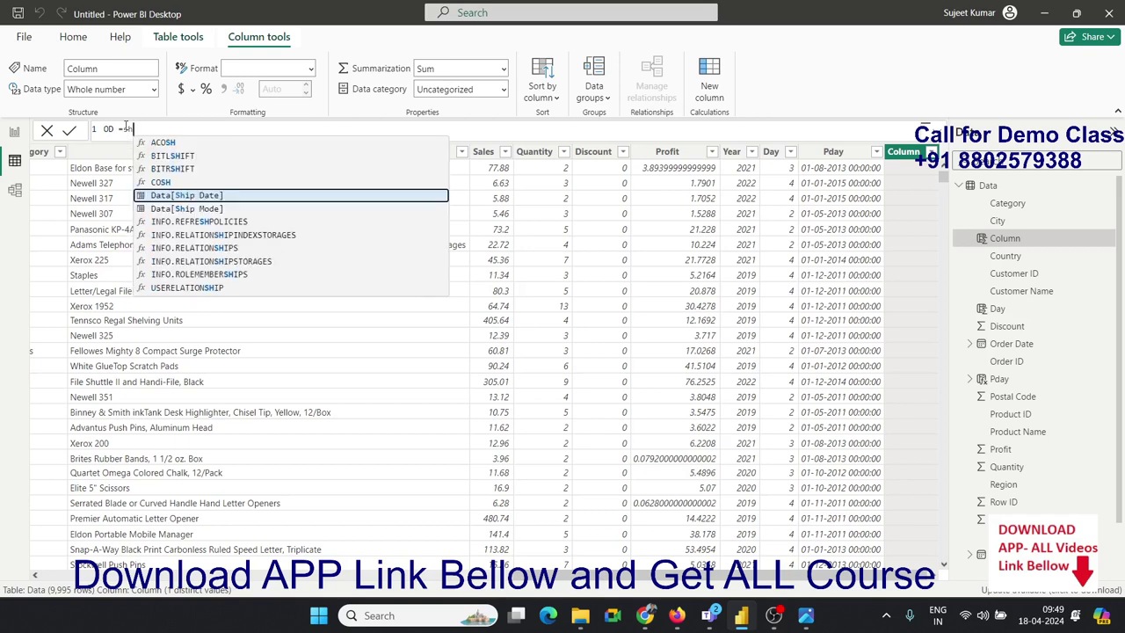
key("Tab")
left_click(223, 66)
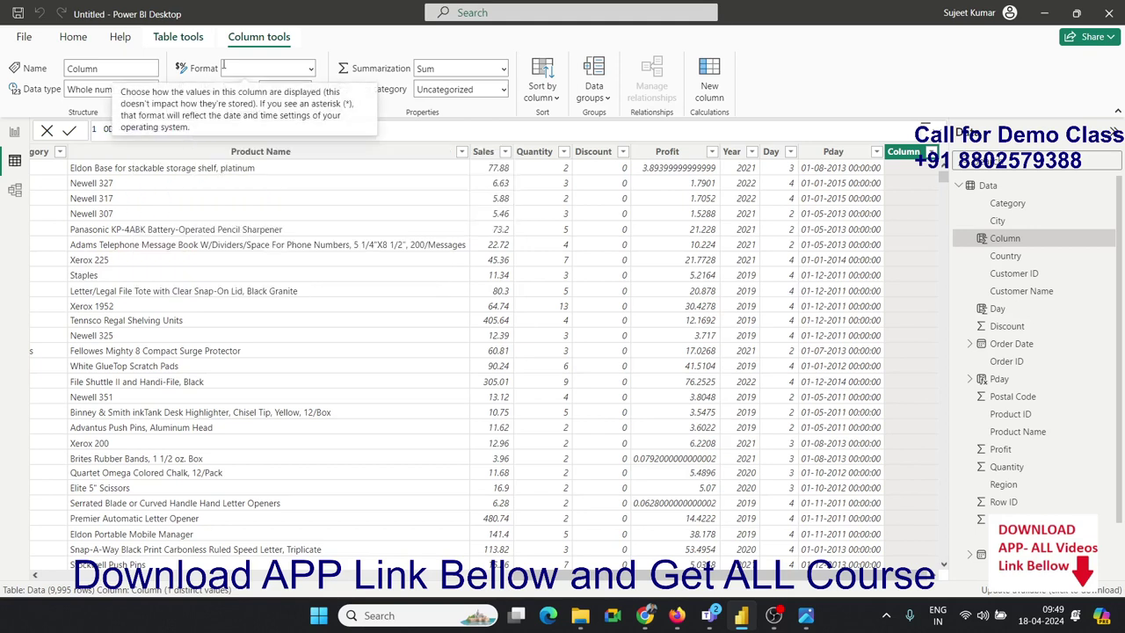
- Subtract Data[Order Date].[Date] from Ship Date in OD and pick a new data type
type("-")
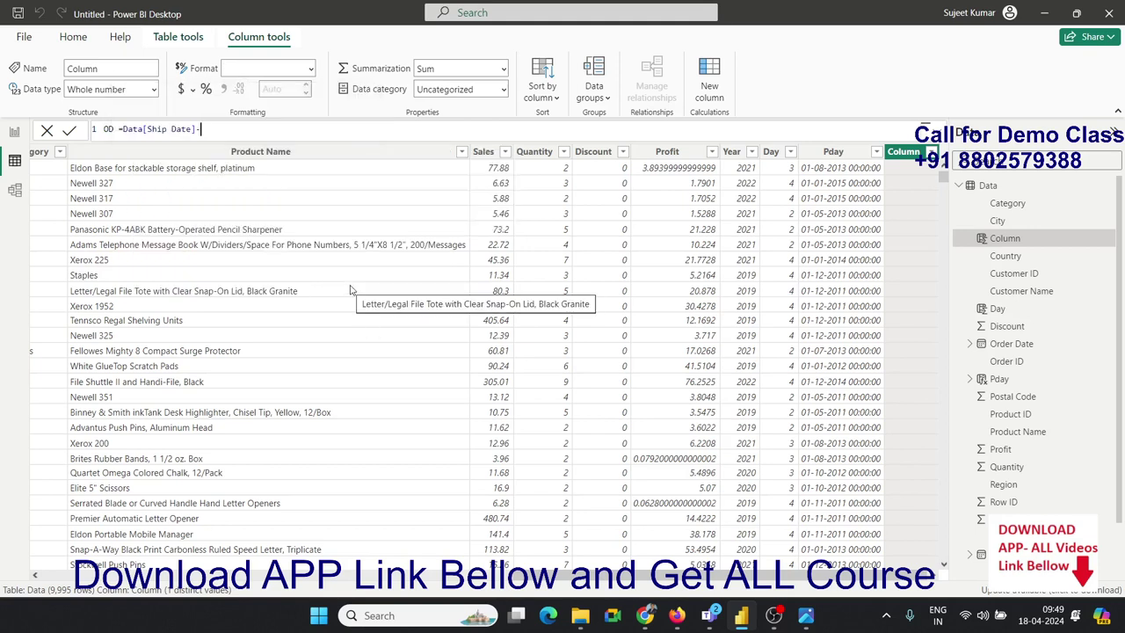
type("or")
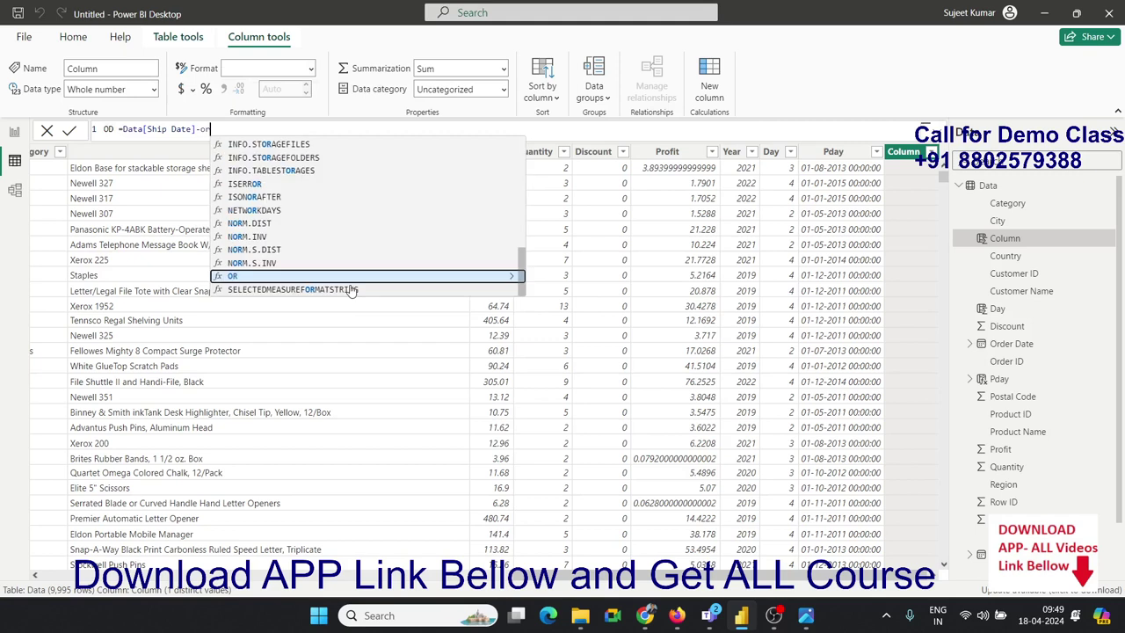
type("x")
key("BackSpace")
type("d")
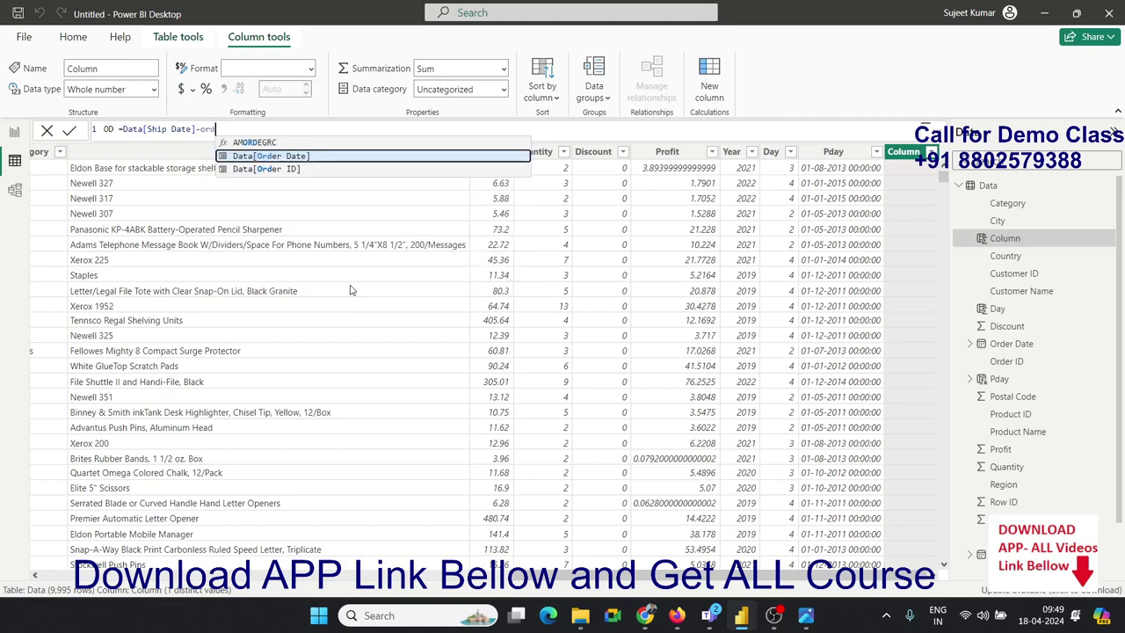
key("Tab")
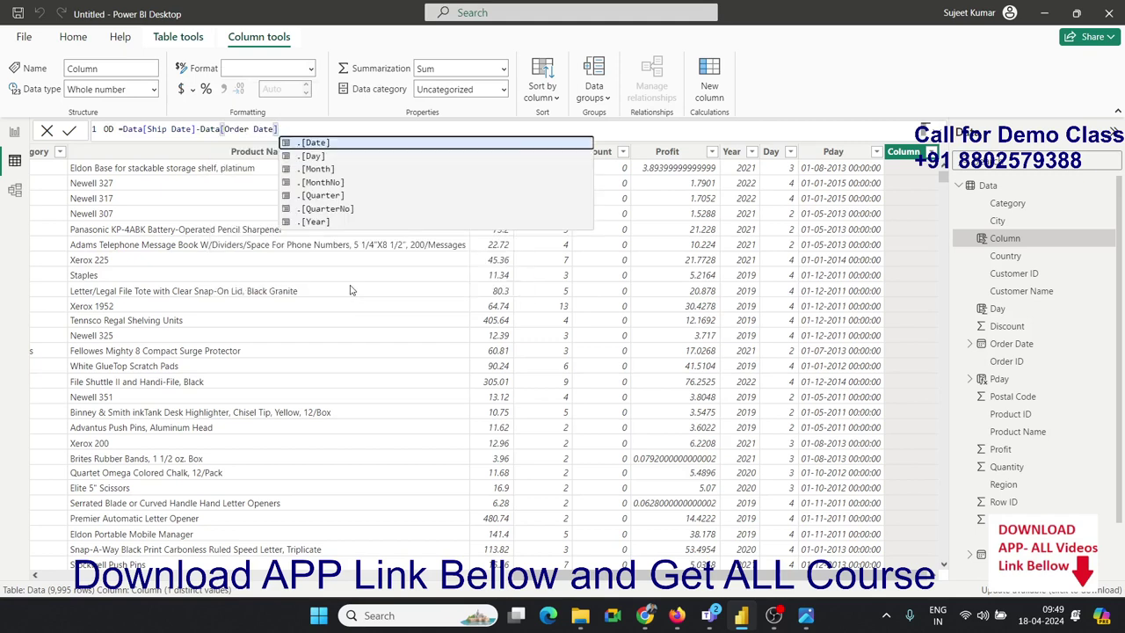
key("Tab")
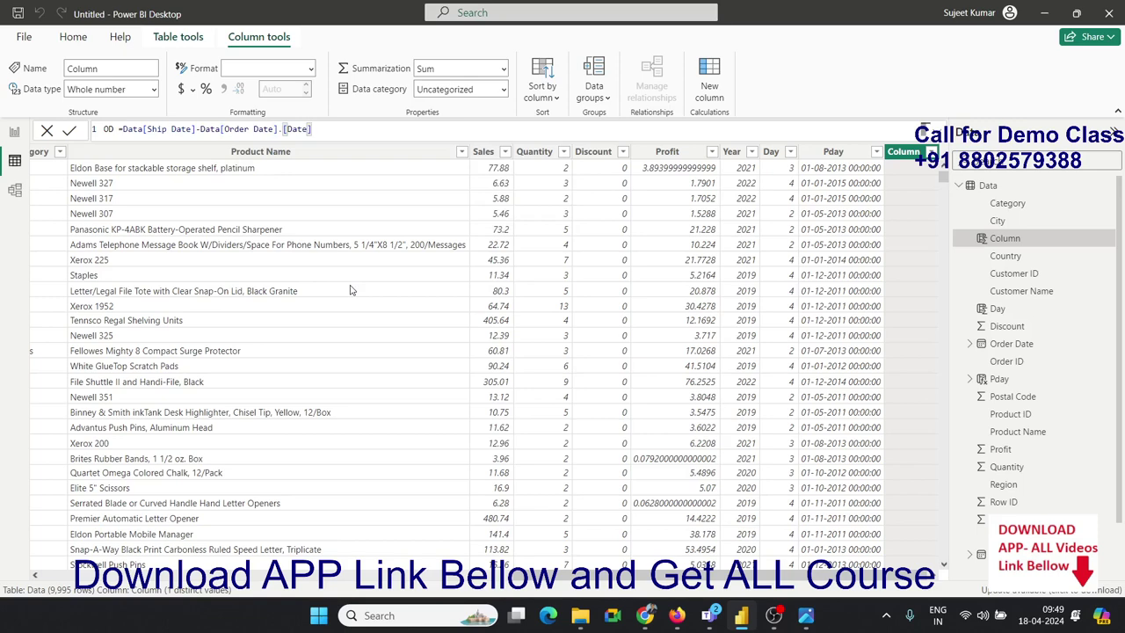
key("Return")
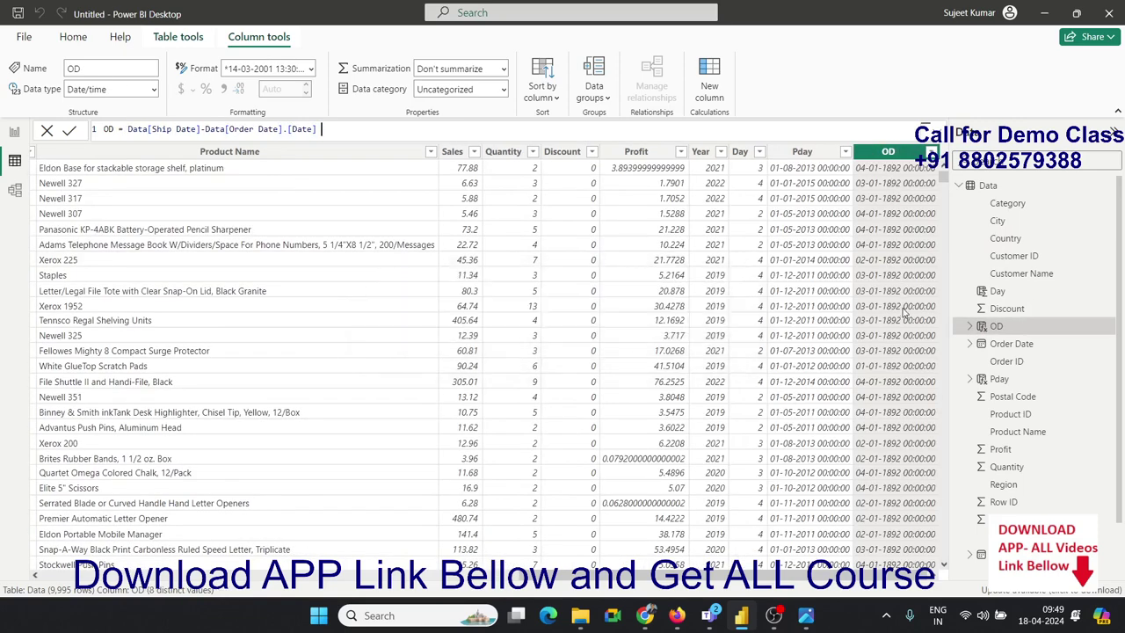
left_click(132, 85)
left_click(133, 112)
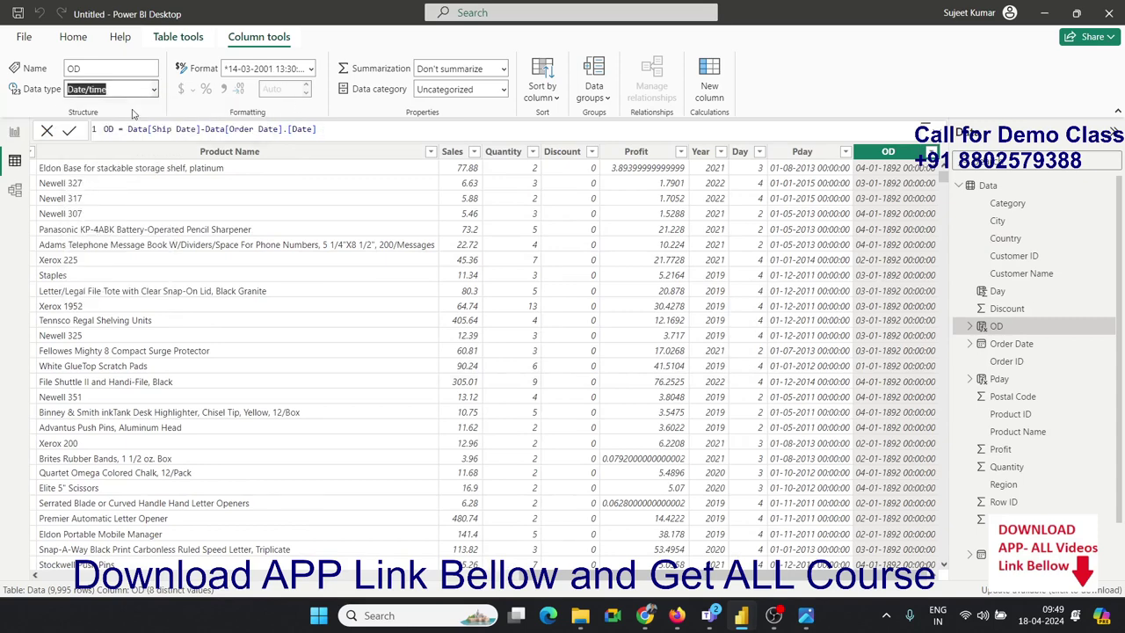
- Change the OD column's data type to Whole number, showing day counts like -2918
left_click(649, 370)
key("ctrl+z")
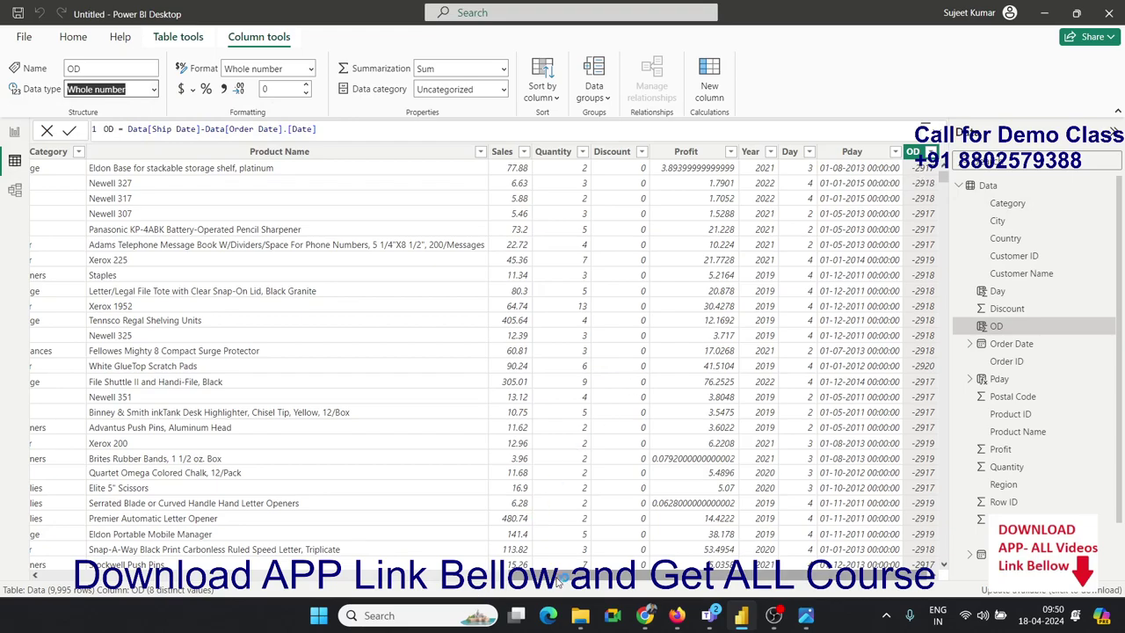
left_click_drag(557, 580, 101, 594)
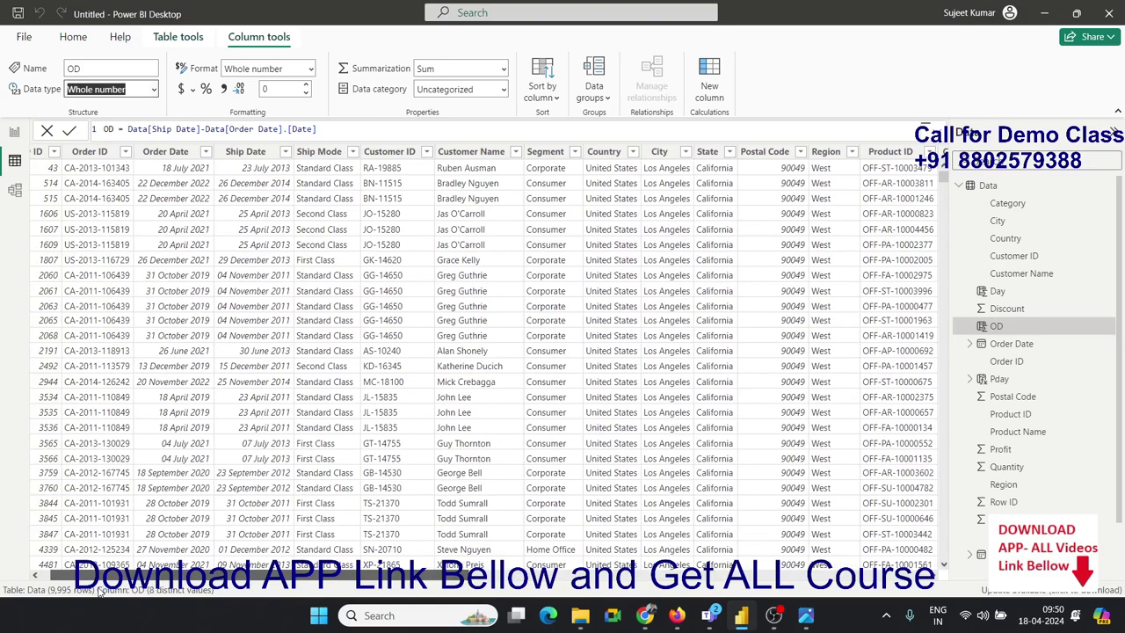
left_click_drag(102, 594, 12, 581)
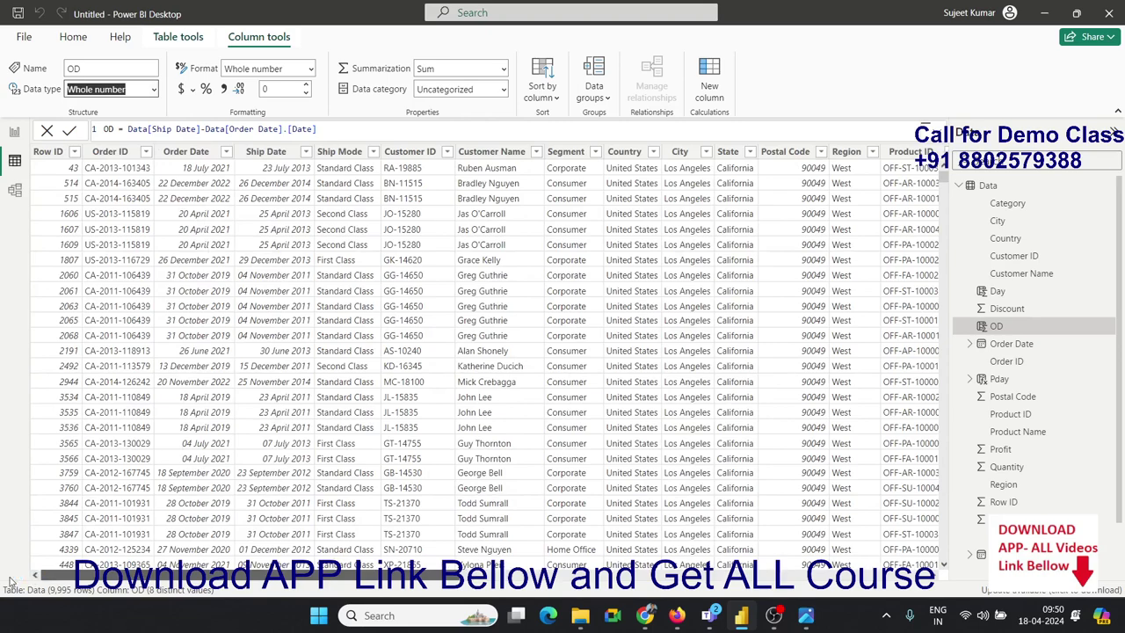
- Select the OD formula expression after the equals sign for rewriting
left_click_drag(40, 577, 166, 240)
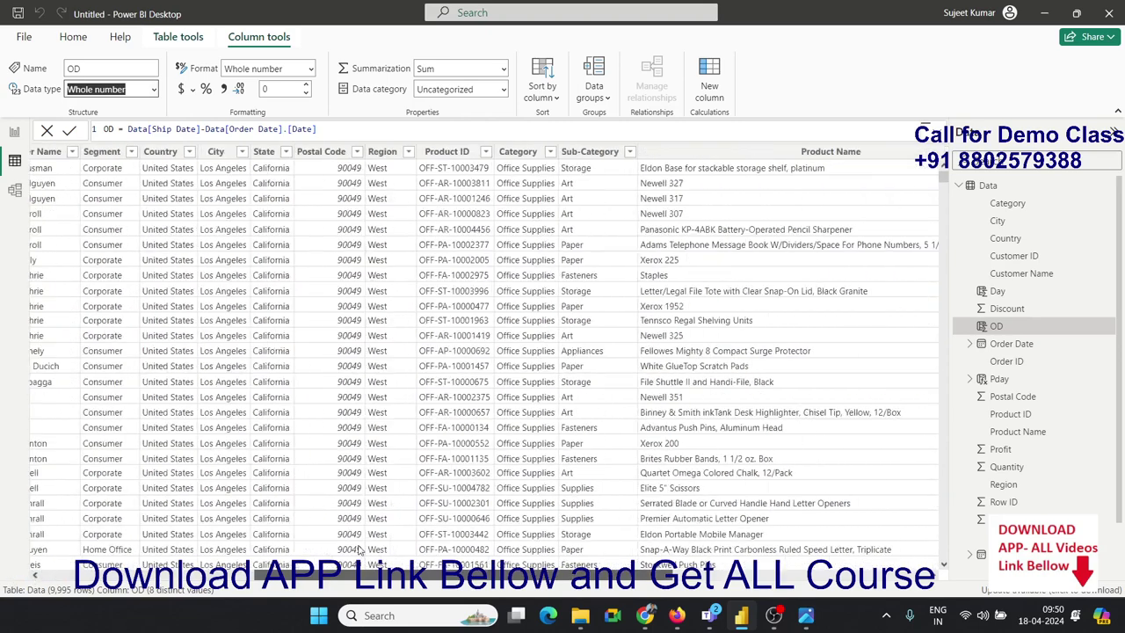
left_click(322, 129)
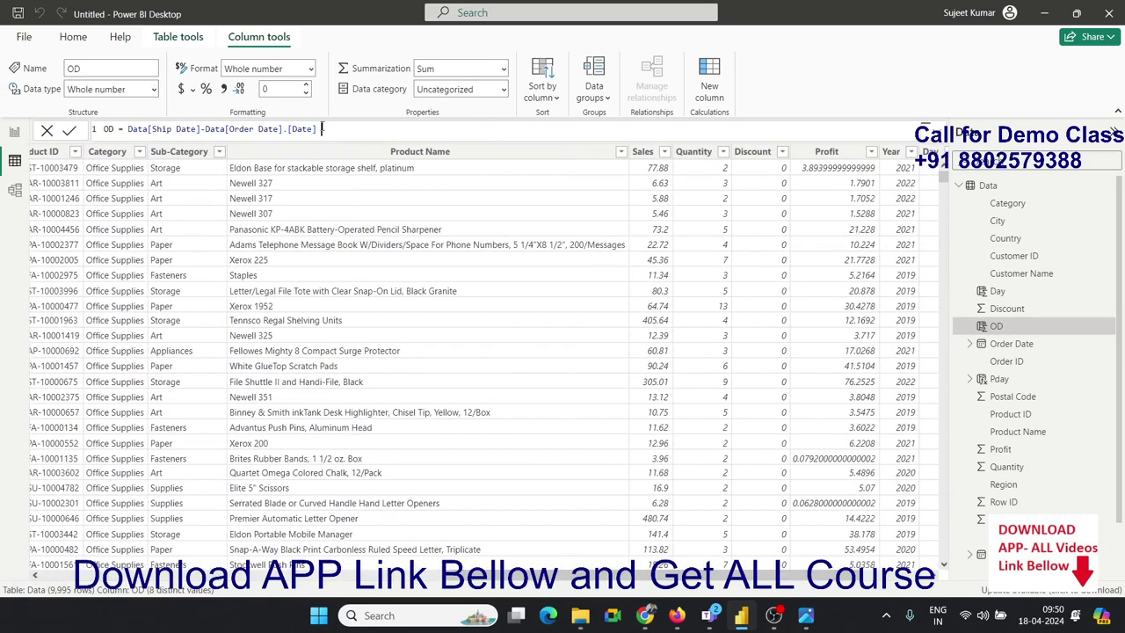
left_click_drag(356, 129, 121, 129)
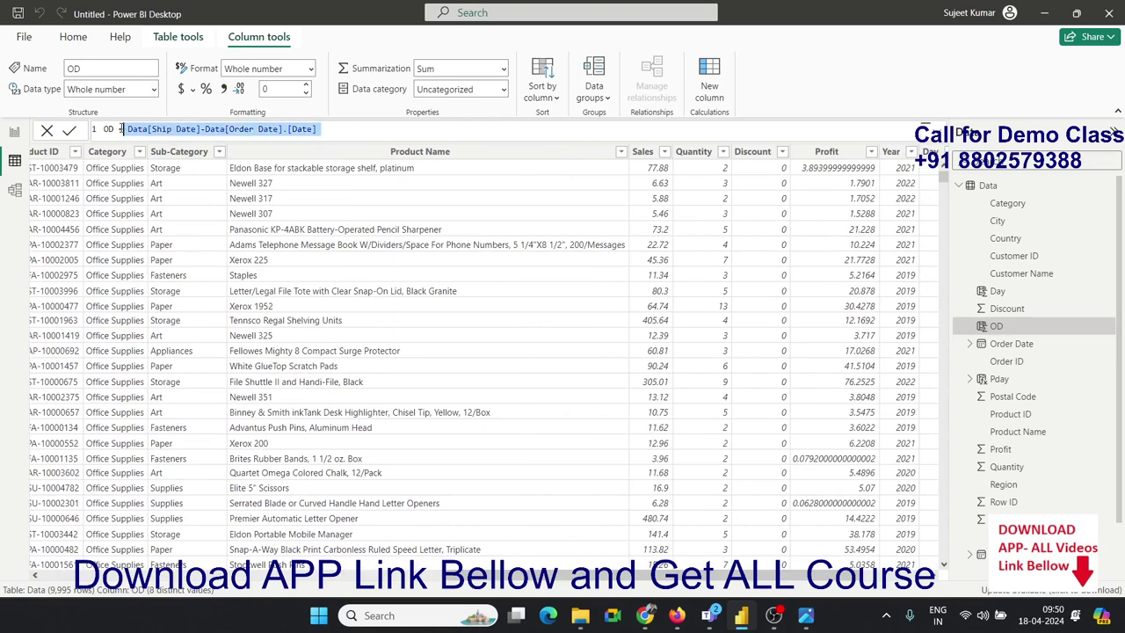
- Rewrite OD as Data[Order Date]-Data[Ship Date].[Date], giving positive day counts like 2918
type("ord")
key("Tab")
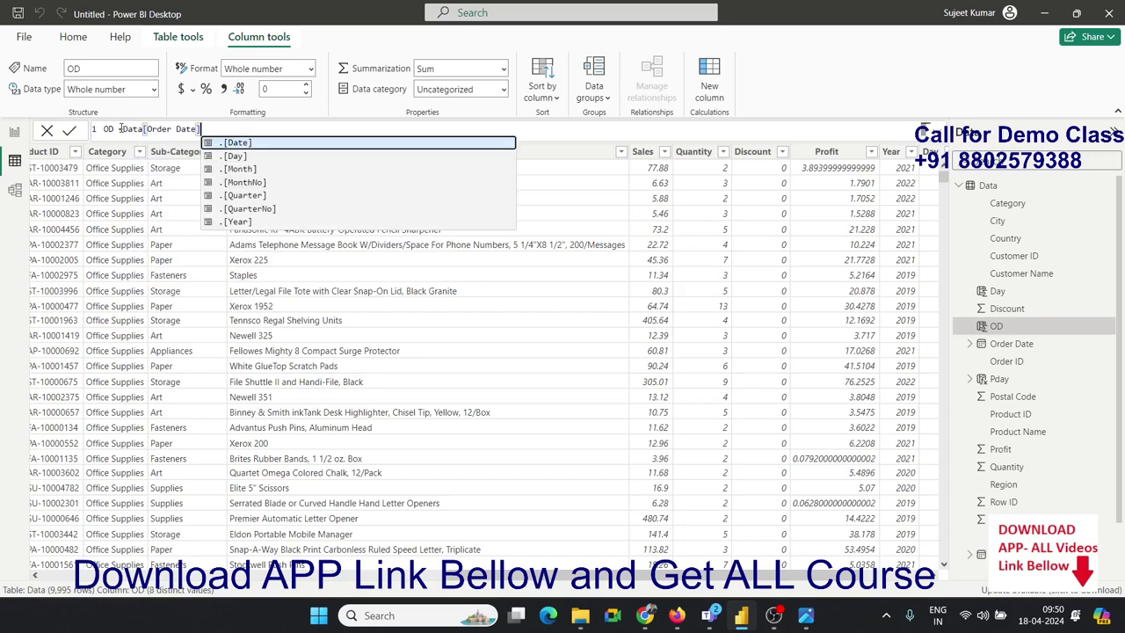
type("-sh")
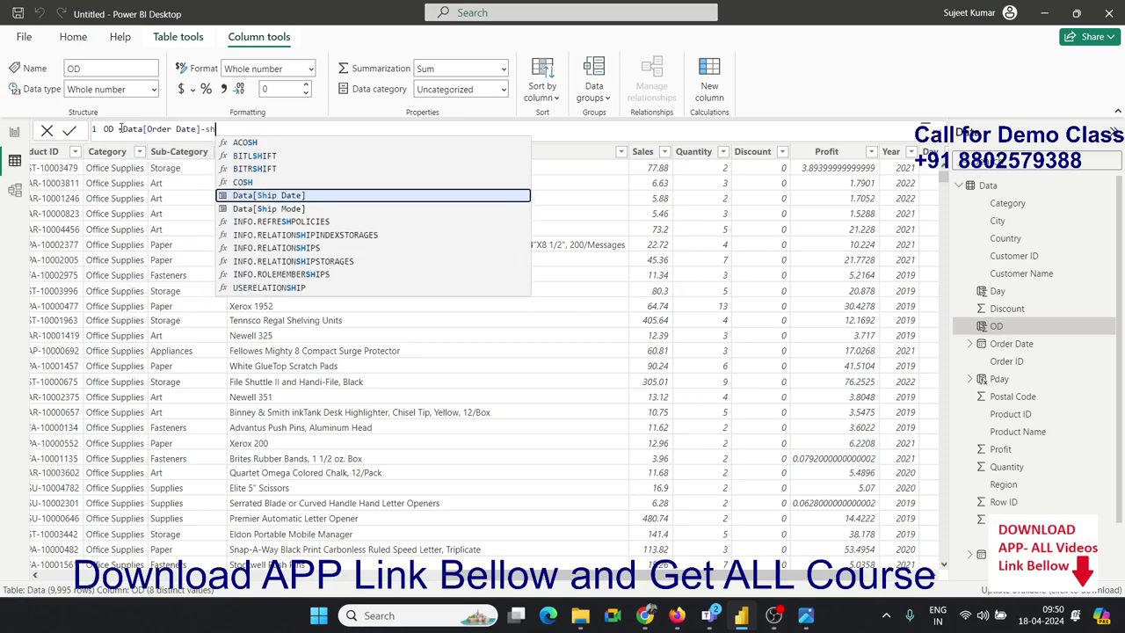
key("Tab")
key("Tab")
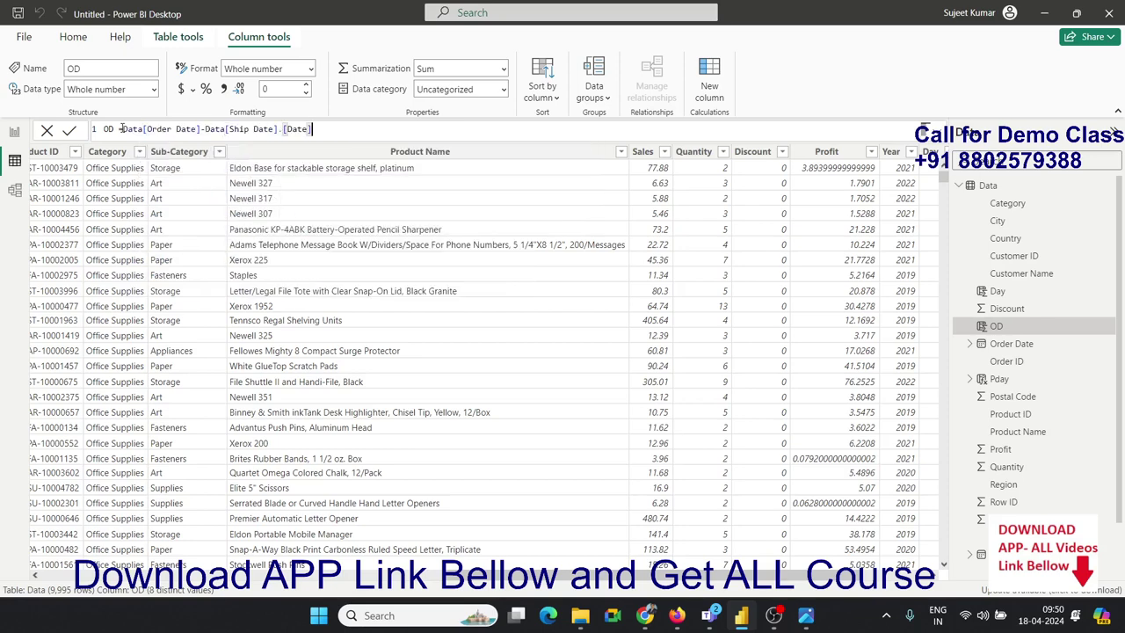
key("Return")
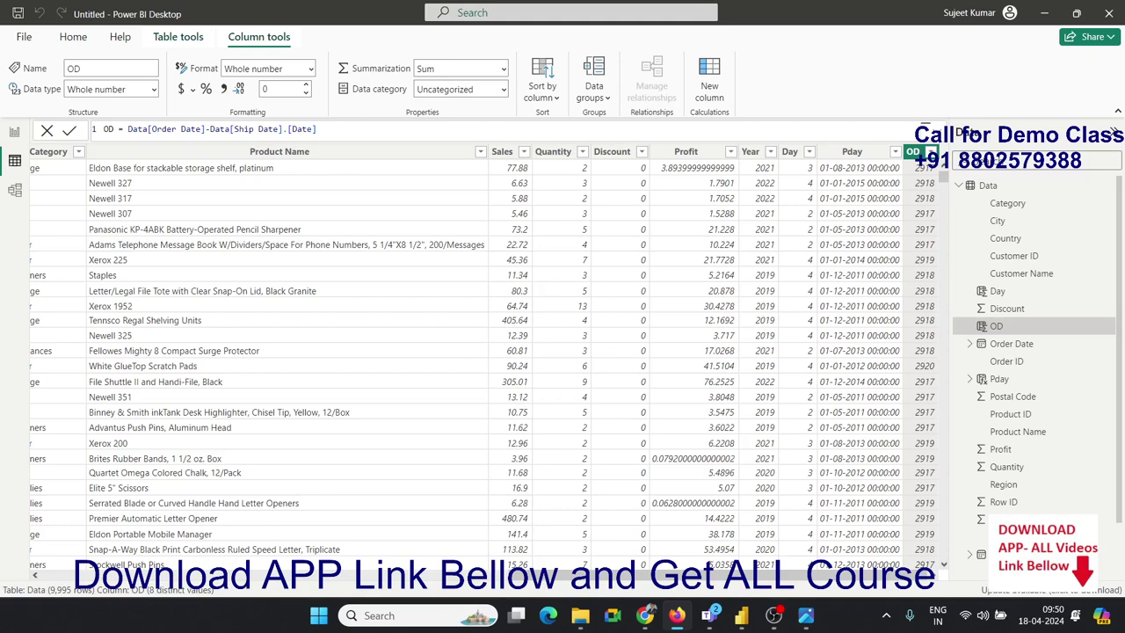
left_click_drag(319, 129, 128, 129)
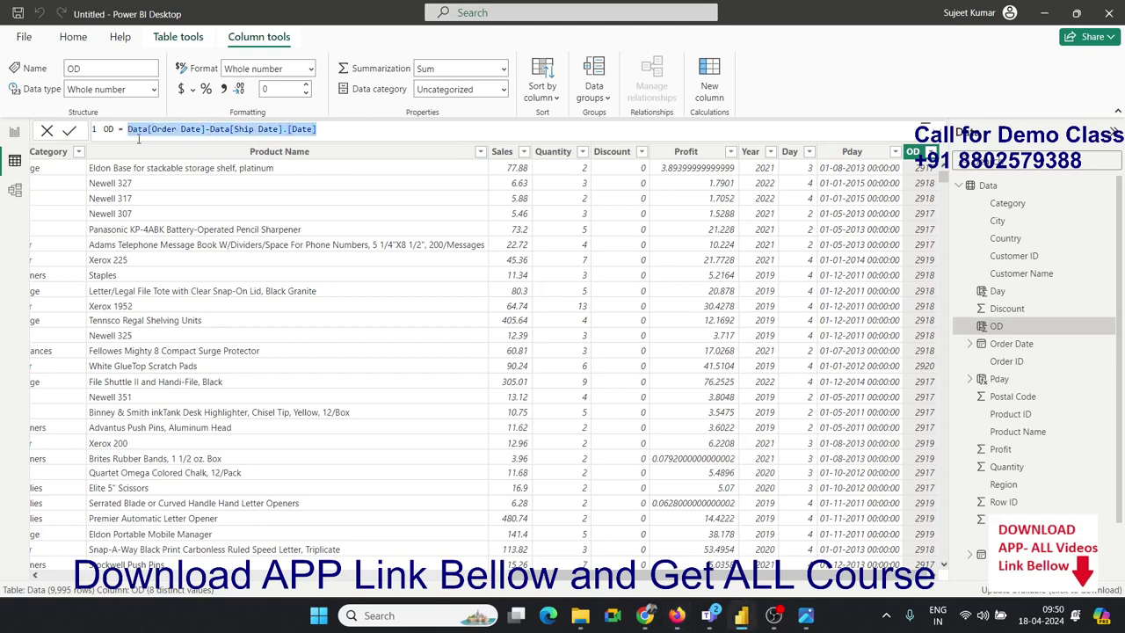
- Start a DATEDIFF formula for OD with Data[Ship Date] and Data[Order Date] as its dates
type("date")
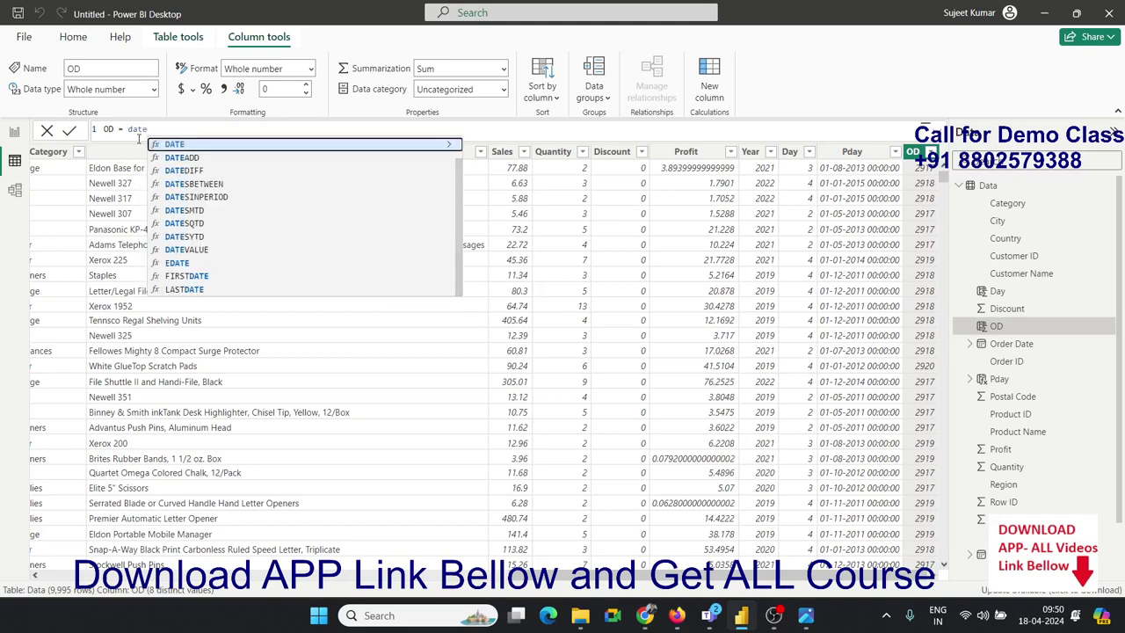
key("Down")
key("Down")
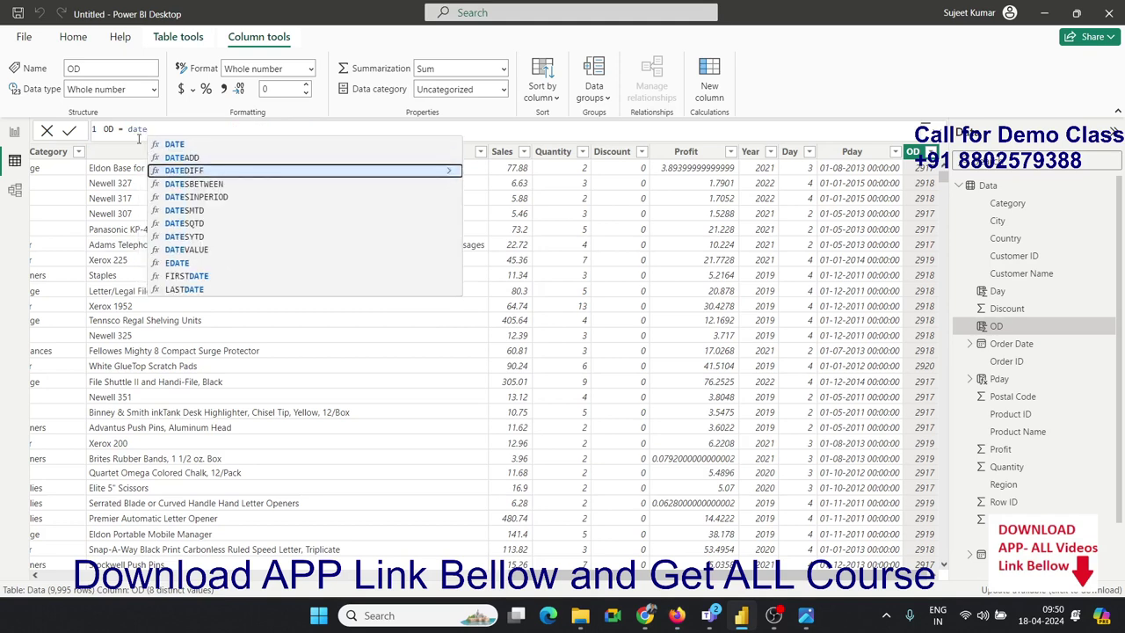
key("Tab")
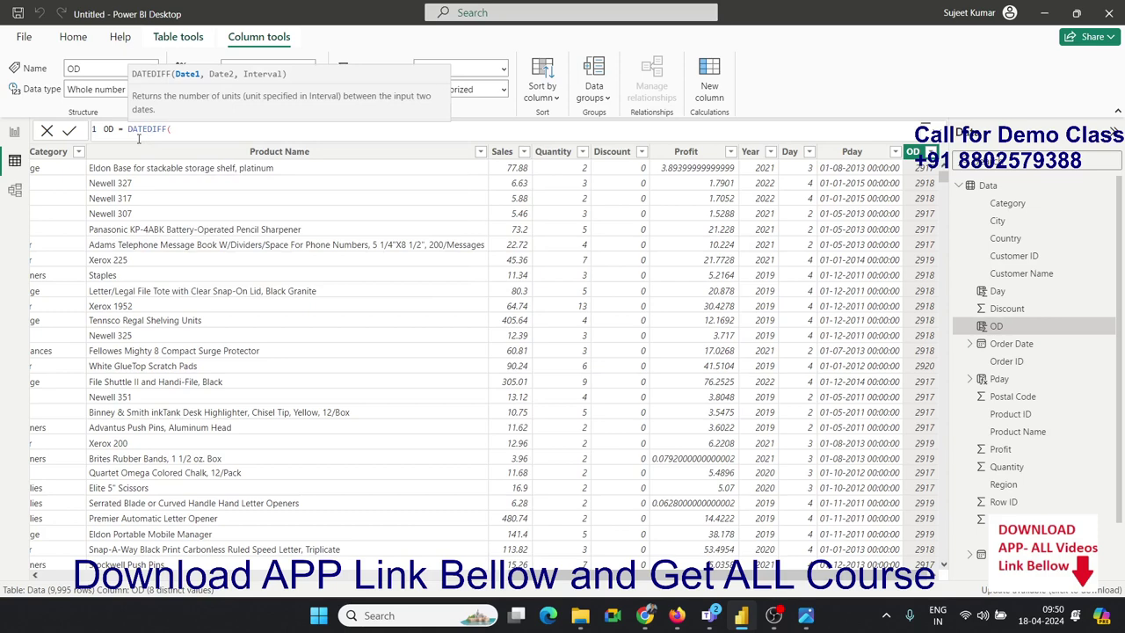
type("shi")
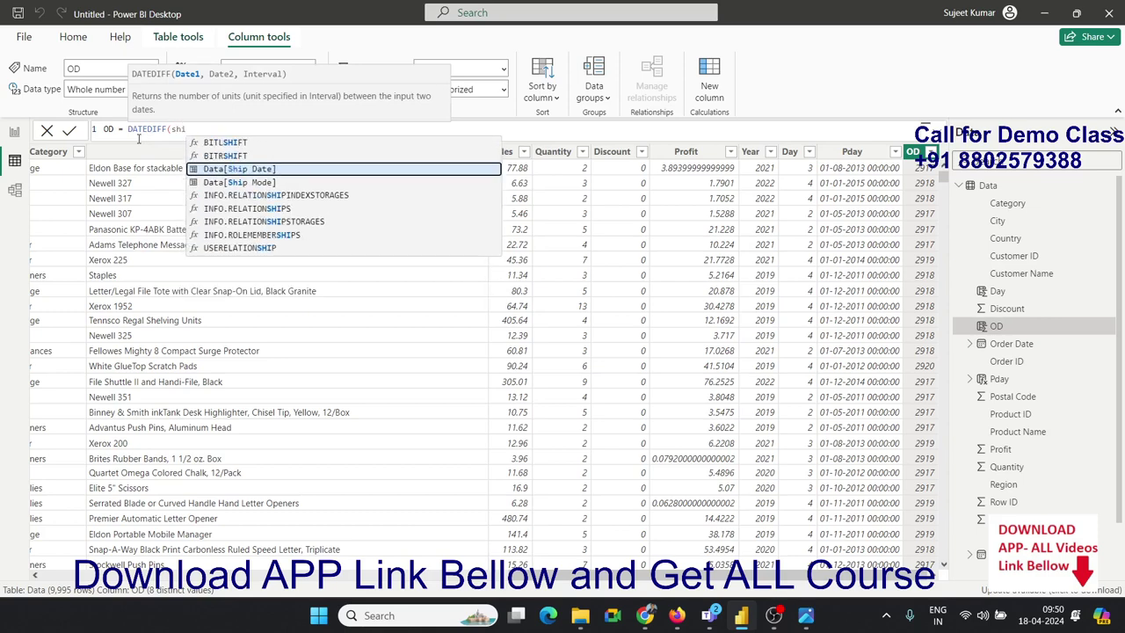
key("Tab")
type(",")
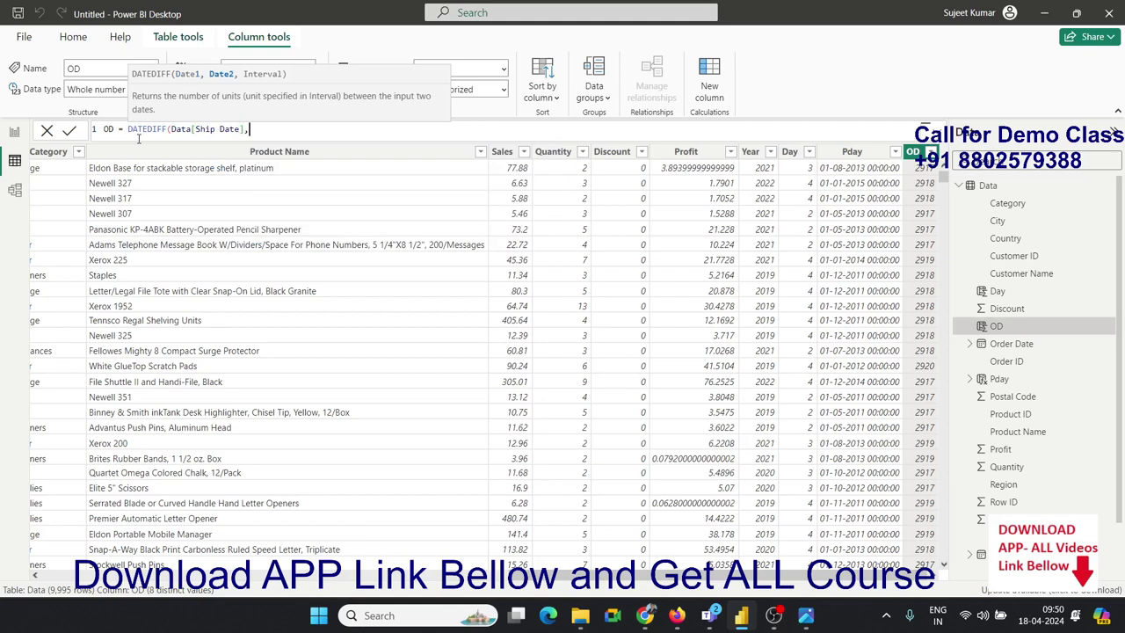
type("o")
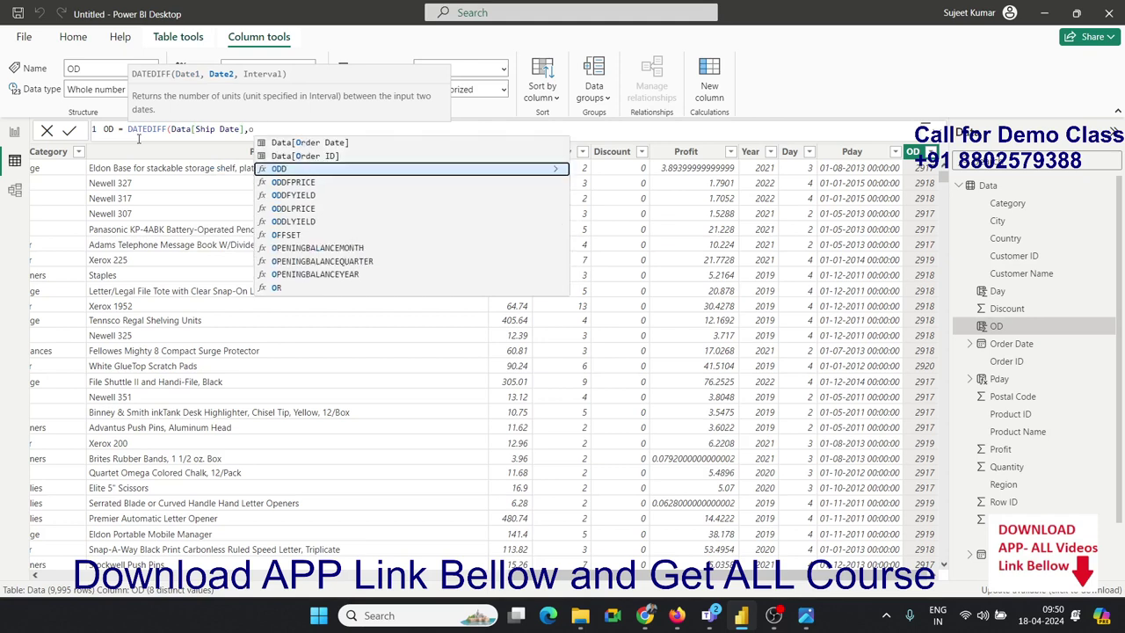
type("rd")
key("Tab")
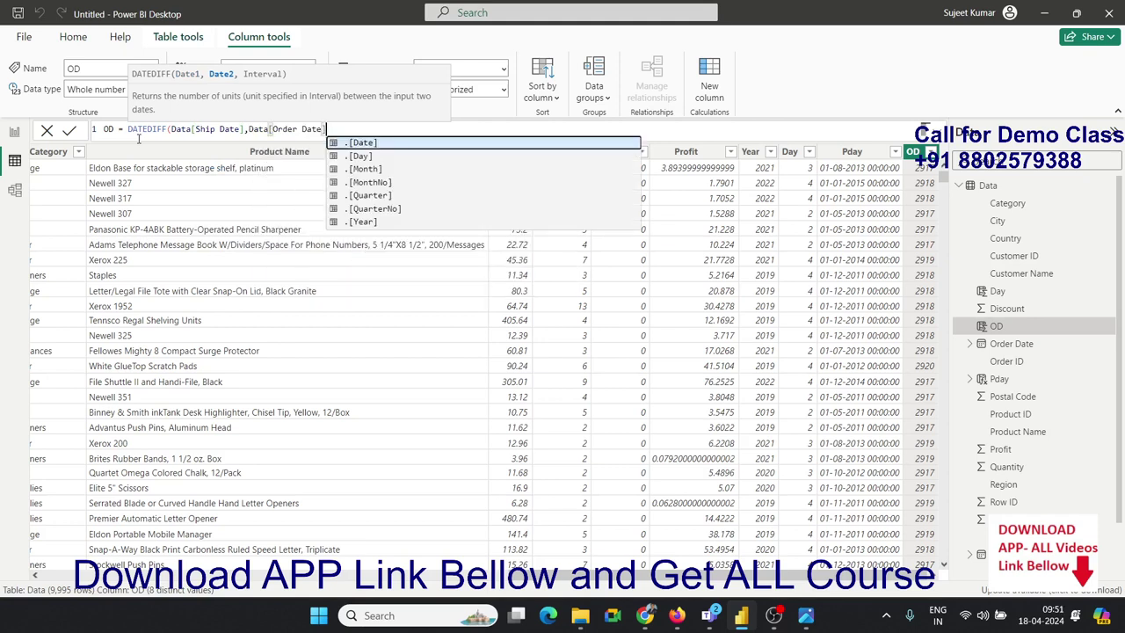
- Use YEAR as the DATEDIFF interval and commit, so OD shows 8 years
type(",")
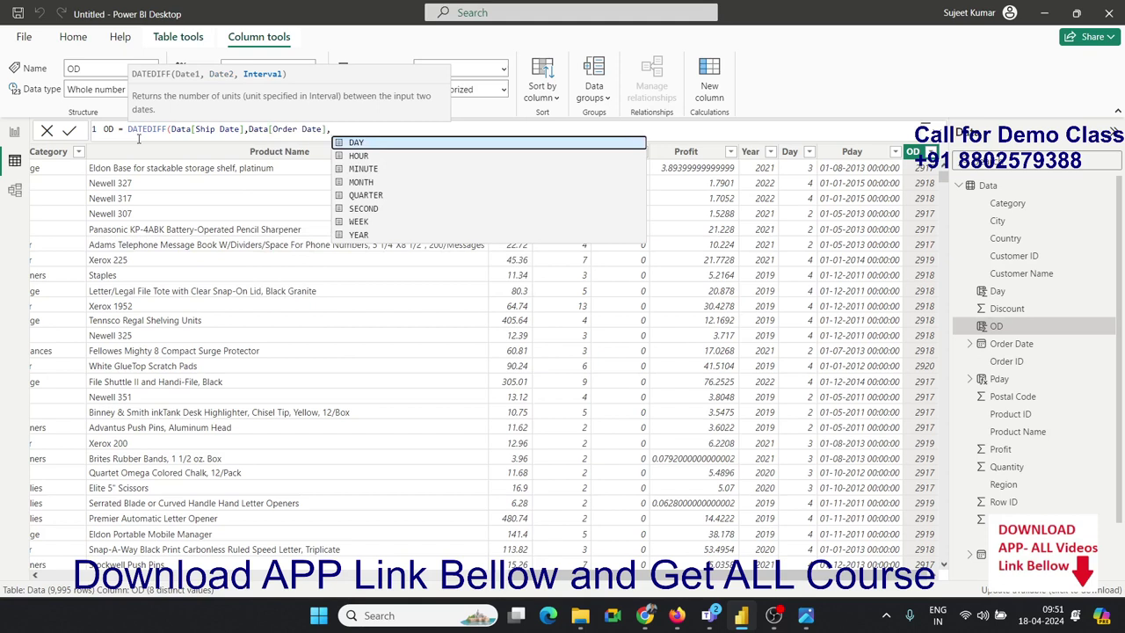
key("Down")
key("Down")
key("Down")
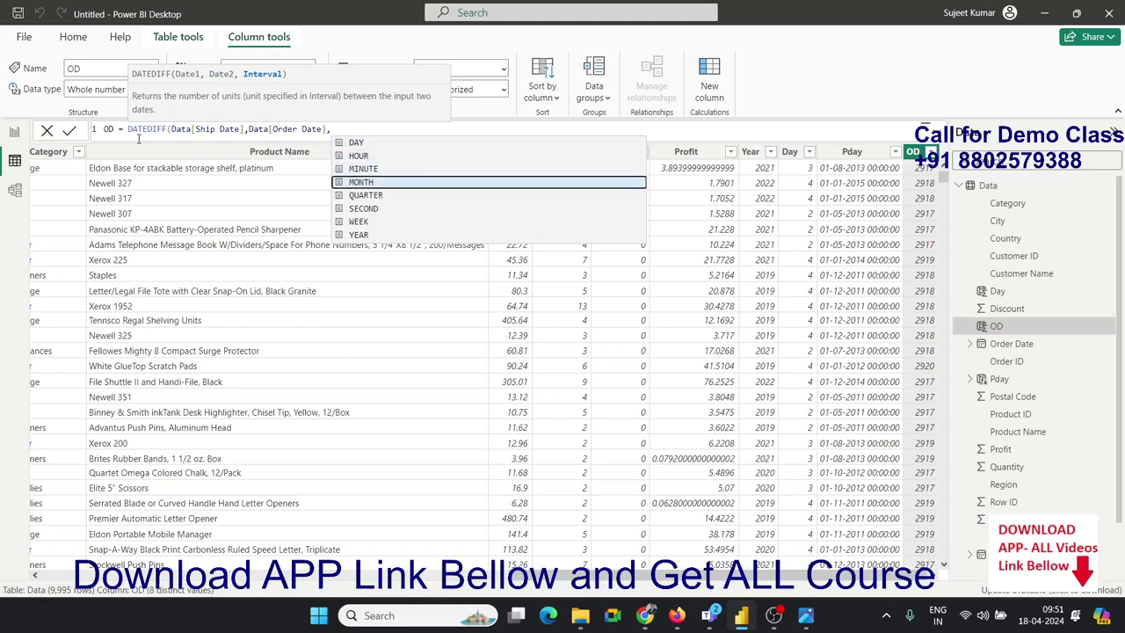
key("Down")
key("Down")
key("Up")
key("Up")
key("Up")
key("Up")
key("Down")
key("Down")
key("Down")
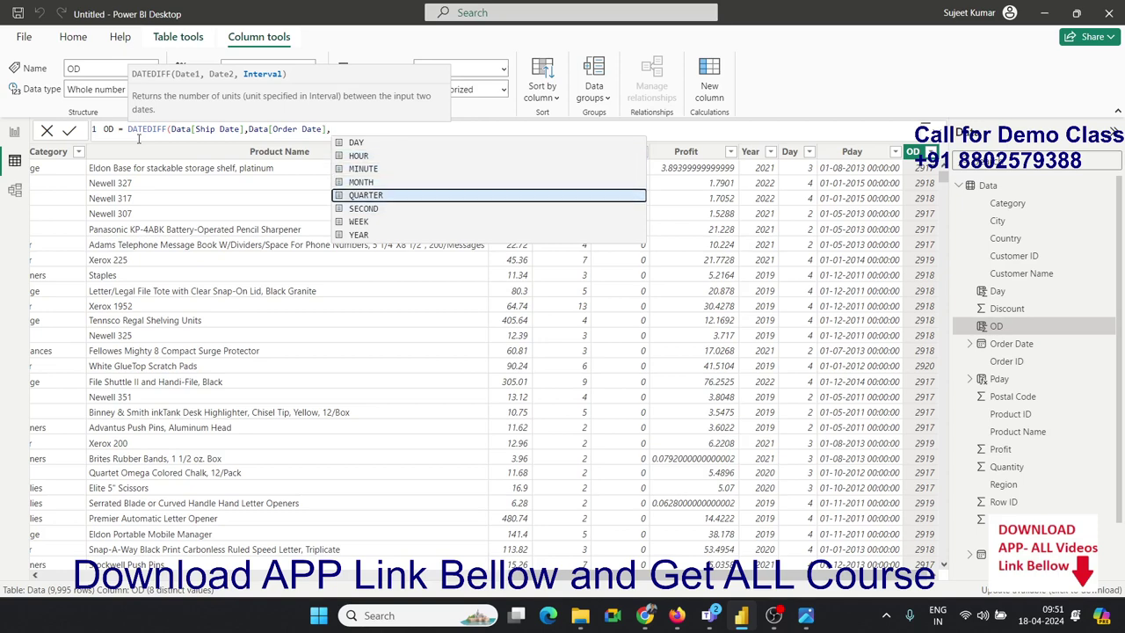
key("Down")
key("Down")
key("Down")
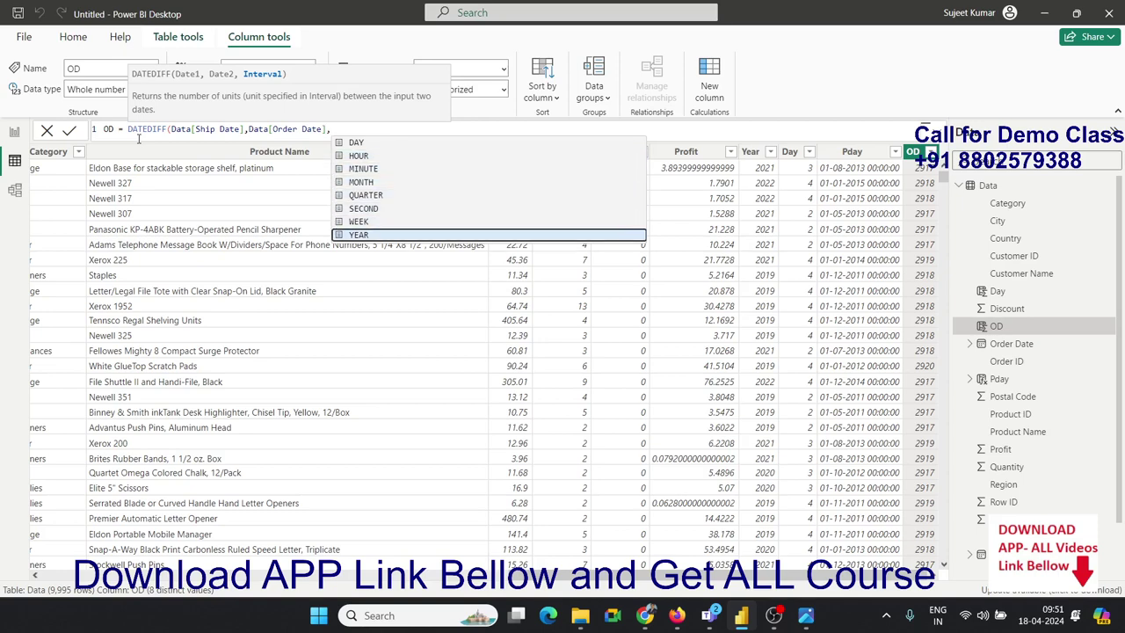
key("Tab")
type(")")
key("Return")
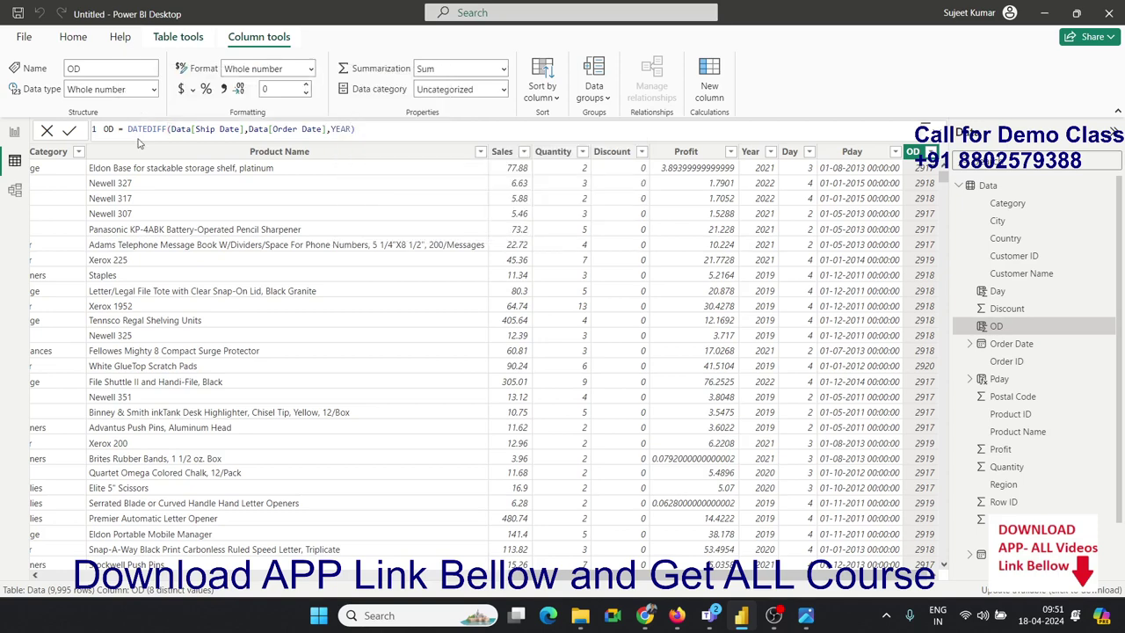
double_click(342, 129)
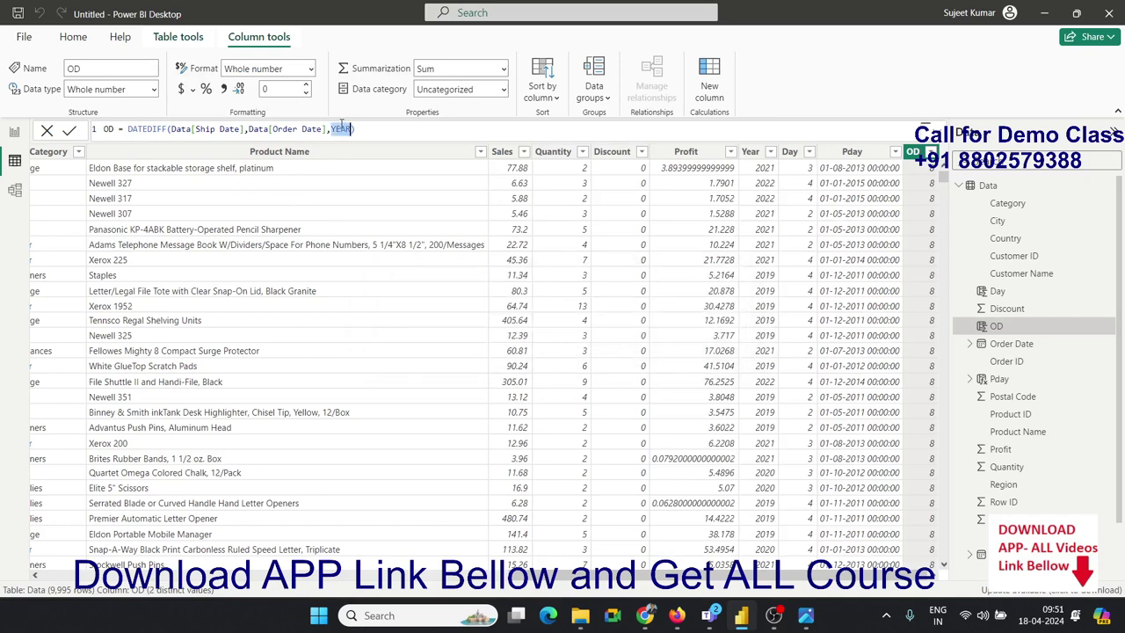
key("BackSpace")
type("YE")
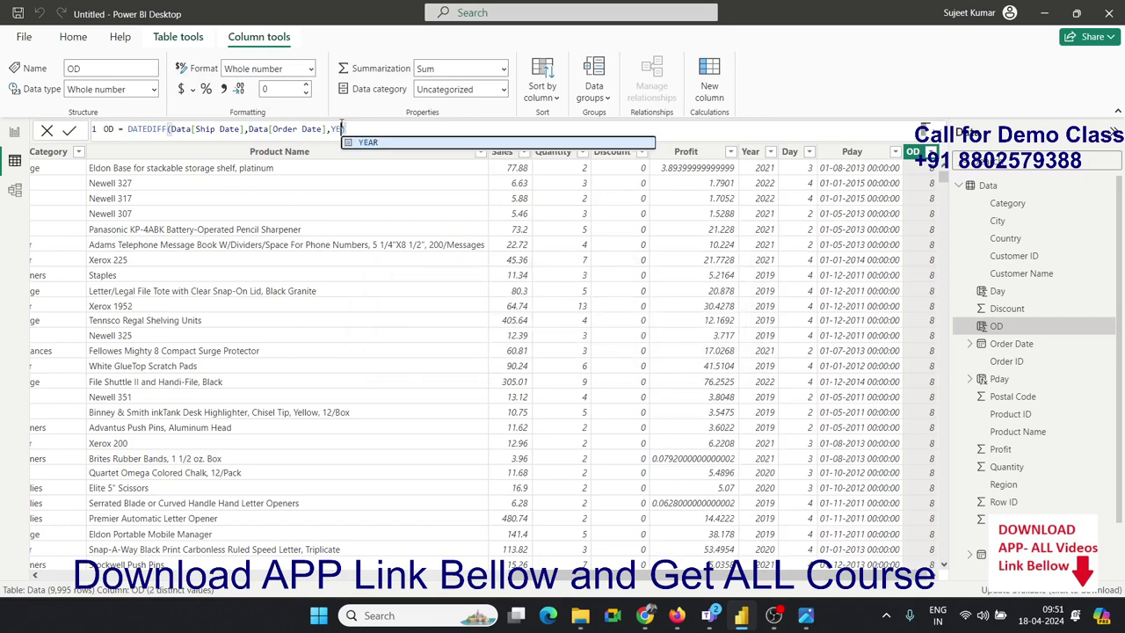
key("BackSpace")
key("BackSpace")
key("Down")
key("Down")
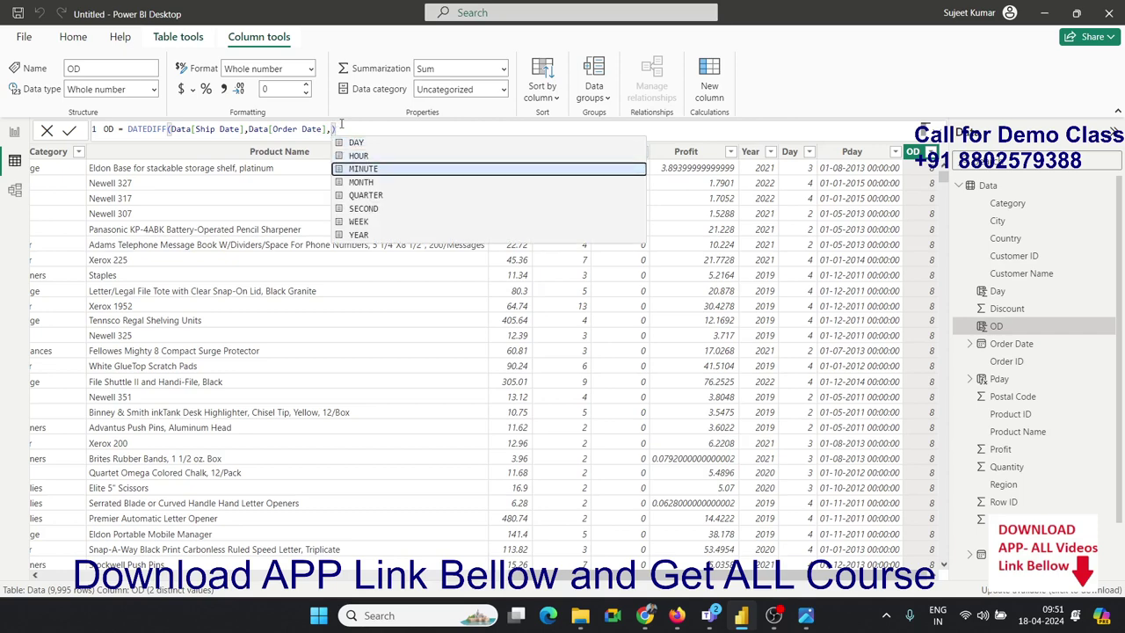
key("Down")
key("Tab")
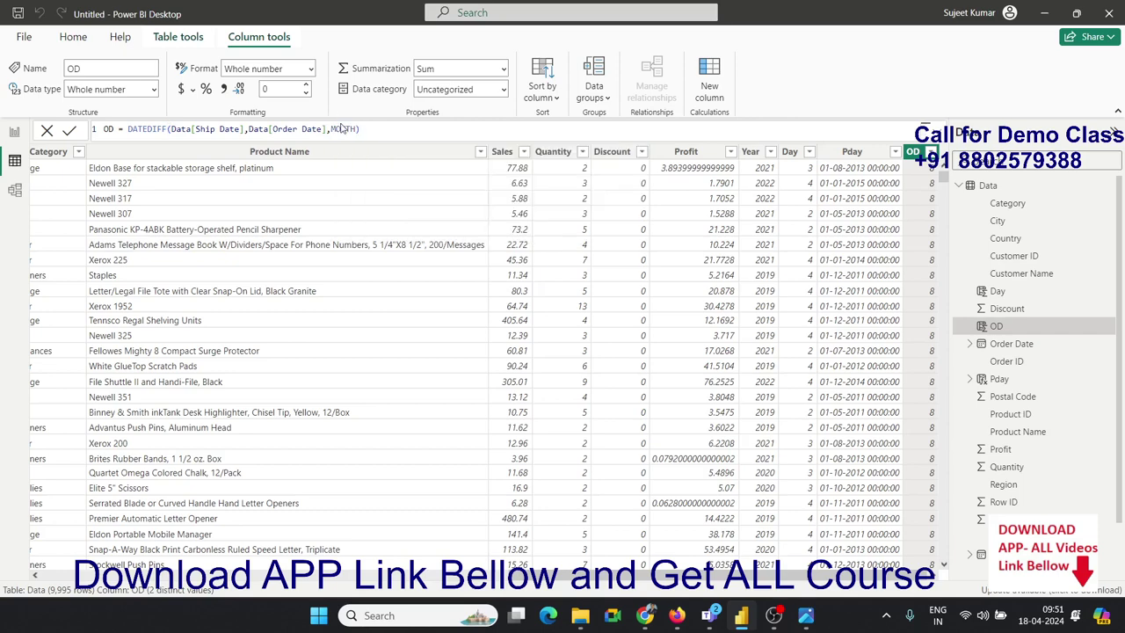
key("Return")
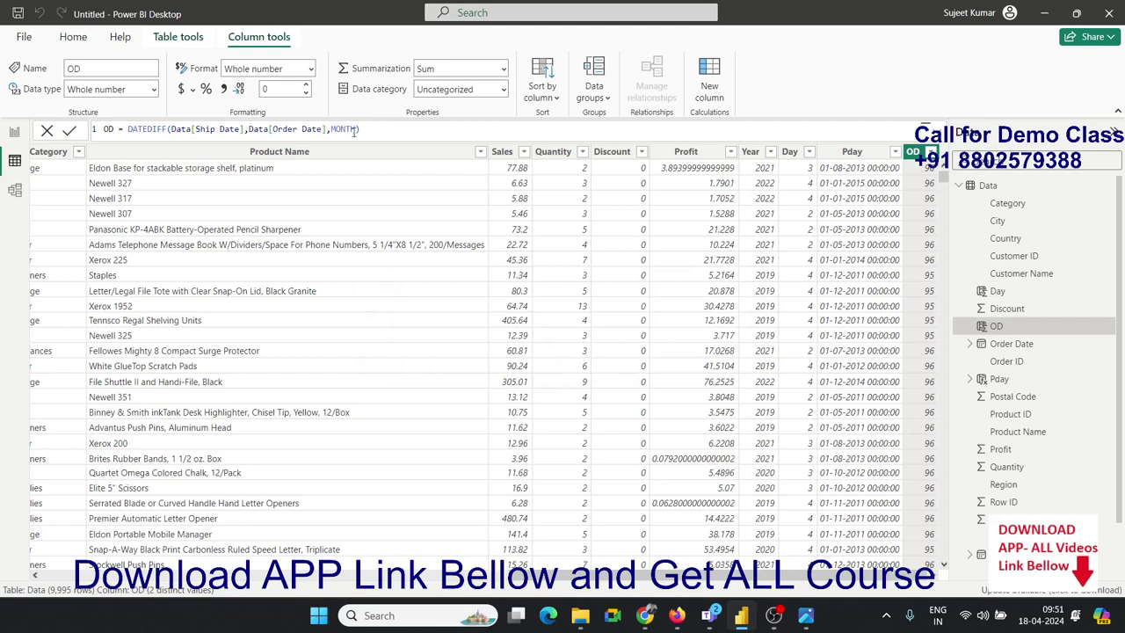
left_click(359, 130)
key("BackSpace")
key("BackSpace")
key("BackSpace")
key("BackSpace")
key("BackSpace")
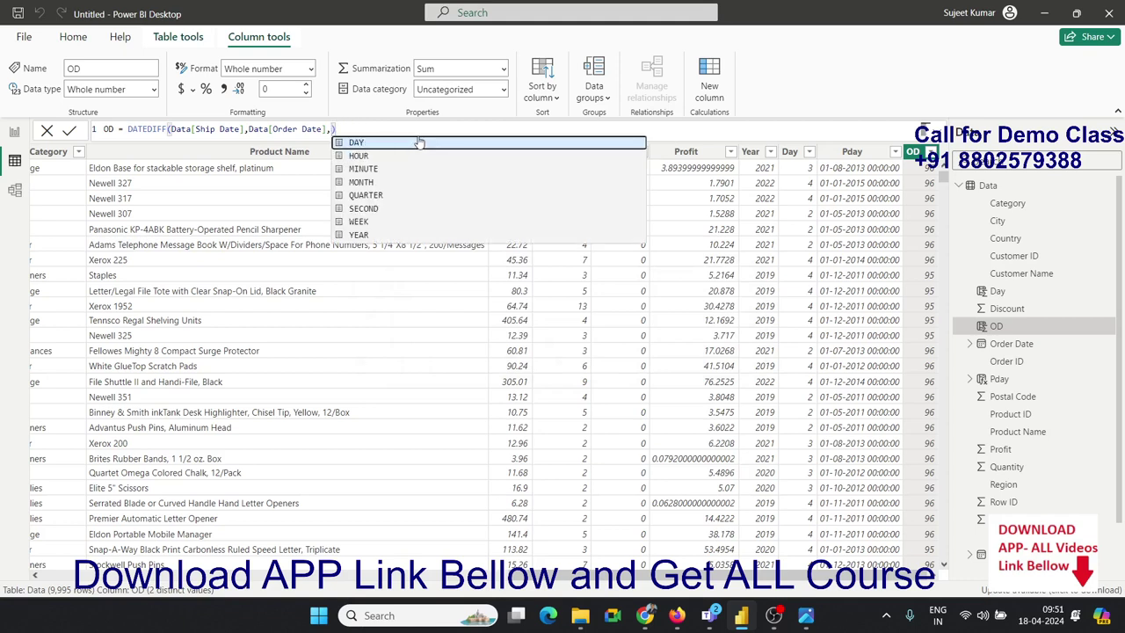
key("Down")
key("Down")
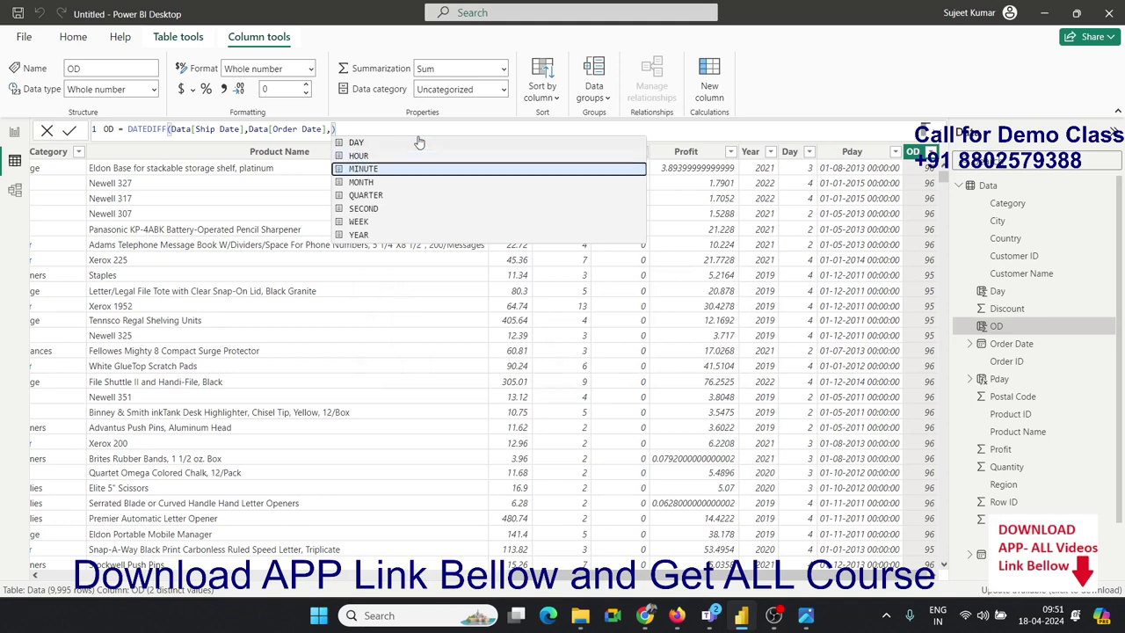
key("Down")
key("Down")
key("Down")
key("Down")
key("Down")
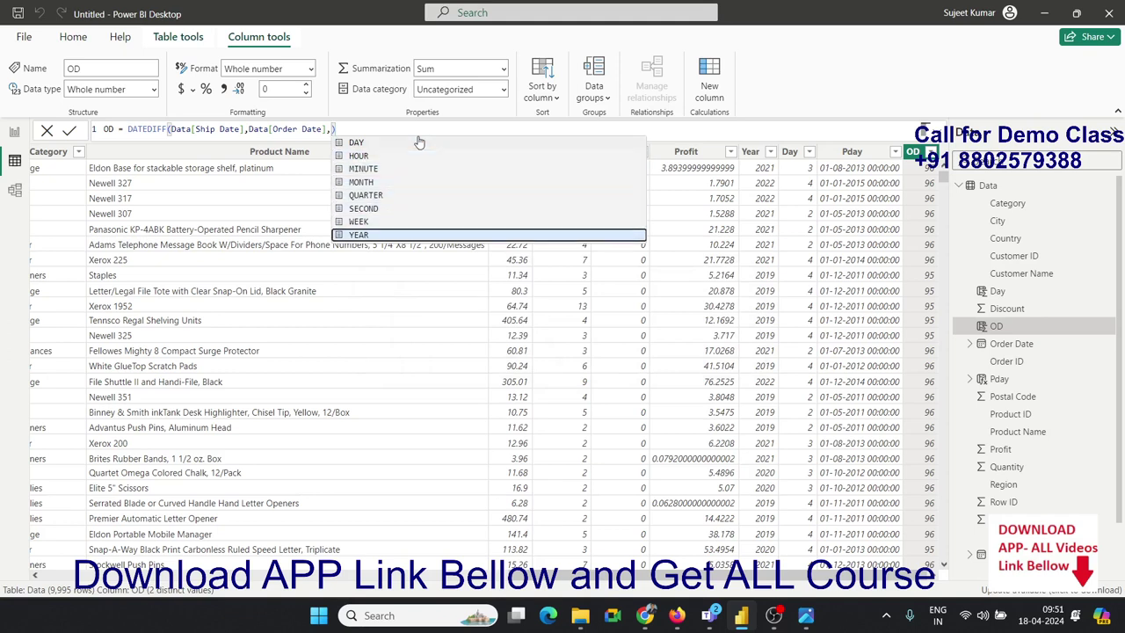
key("Tab")
type("+")
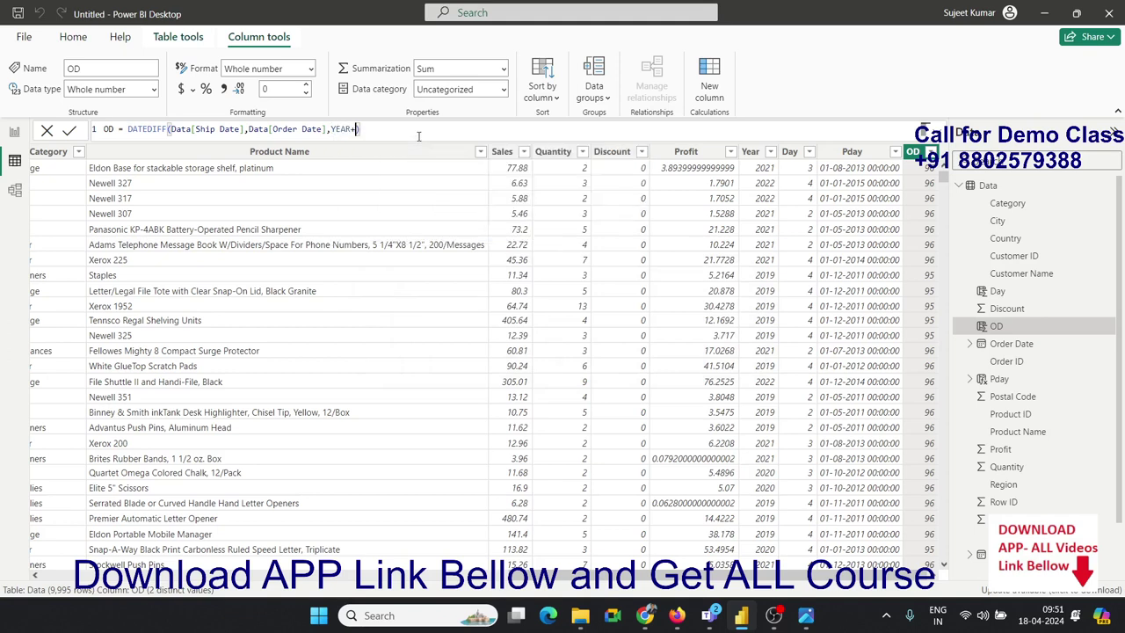
type("Month")
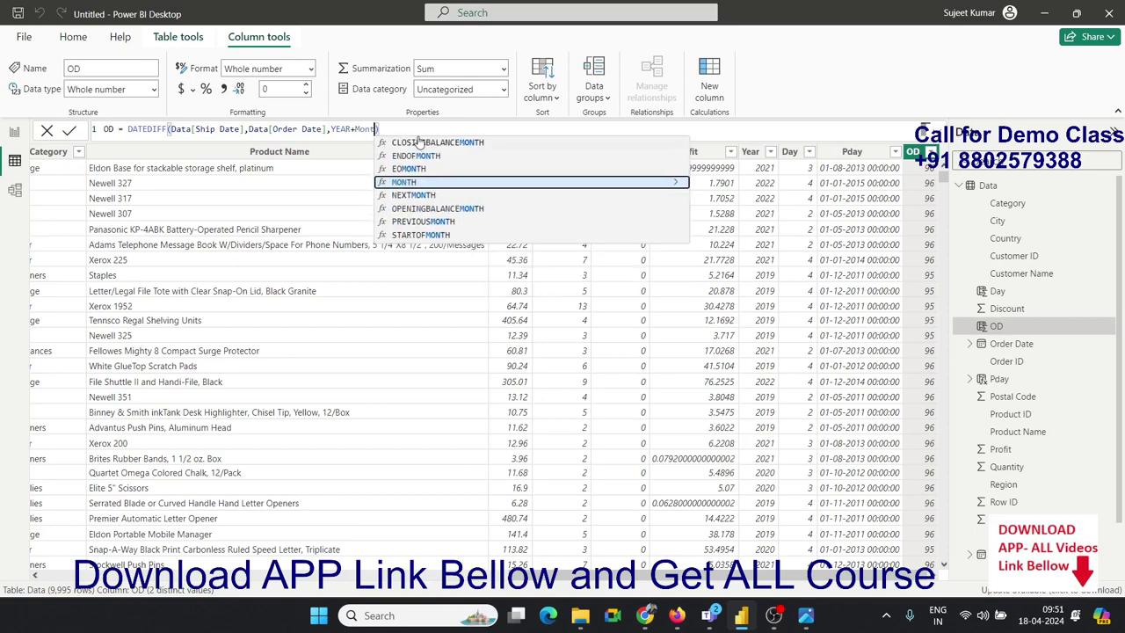
key("Tab")
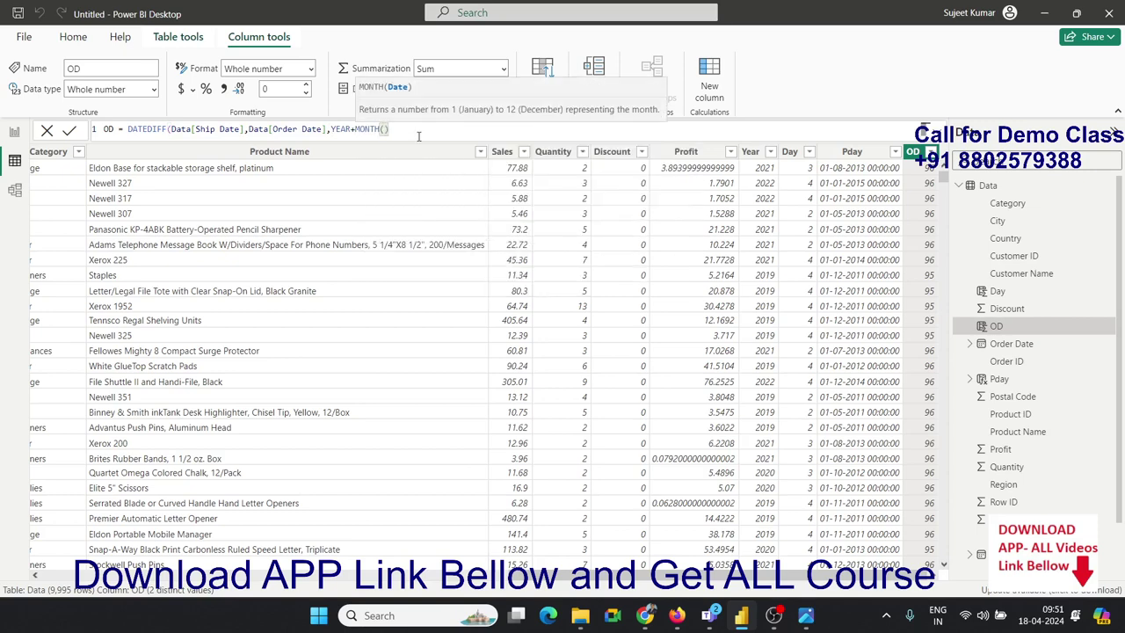
key("BackSpace")
key("BackSpace")
key("BackSpace")
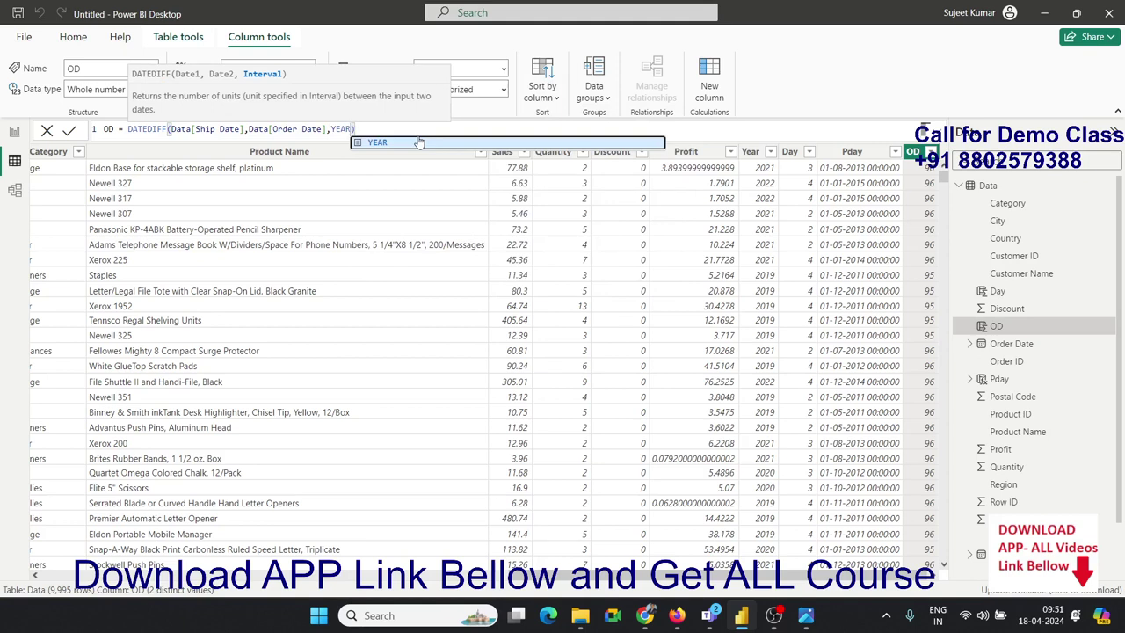
left_click(418, 135)
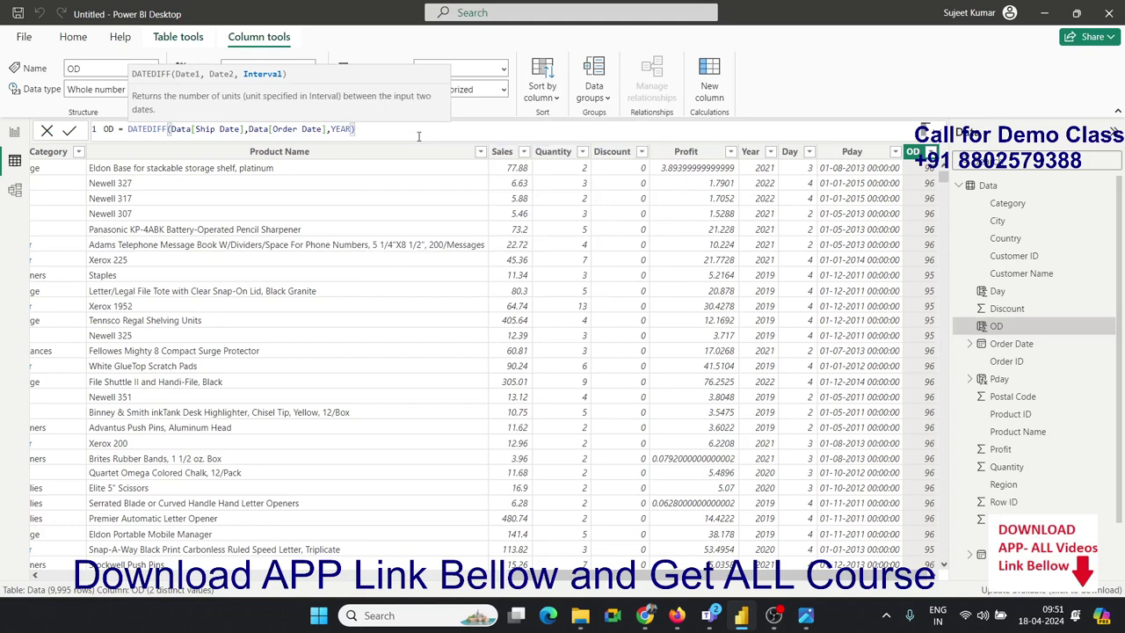
key("BackSpace")
key("BackSpace")
key("BackSpace")
key("BackSpace")
key("BackSpace")
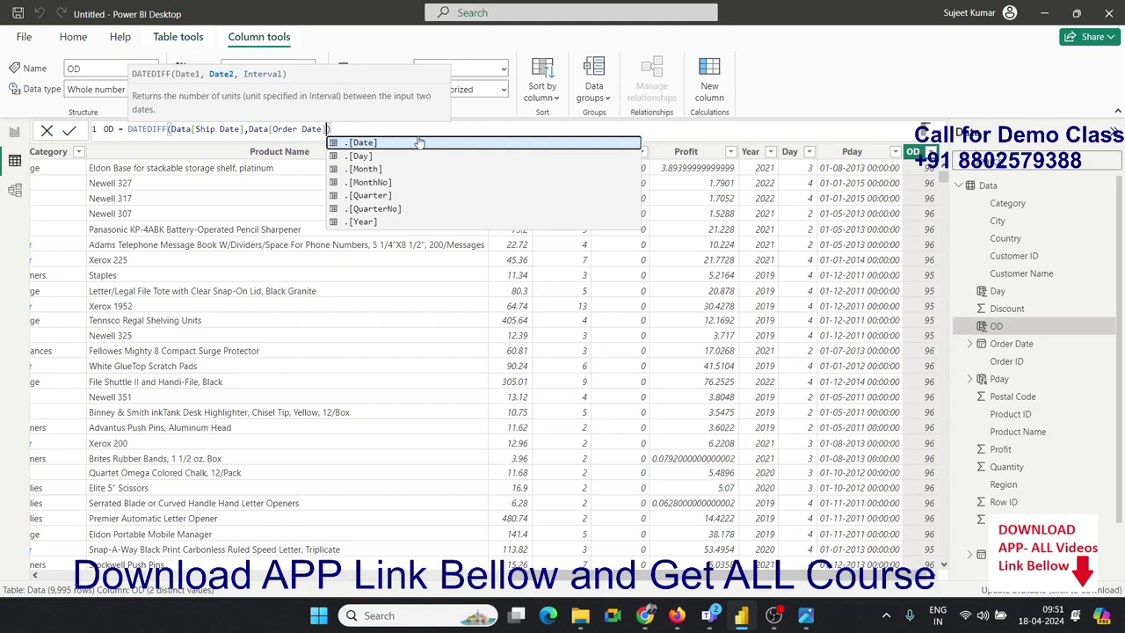
type(",")
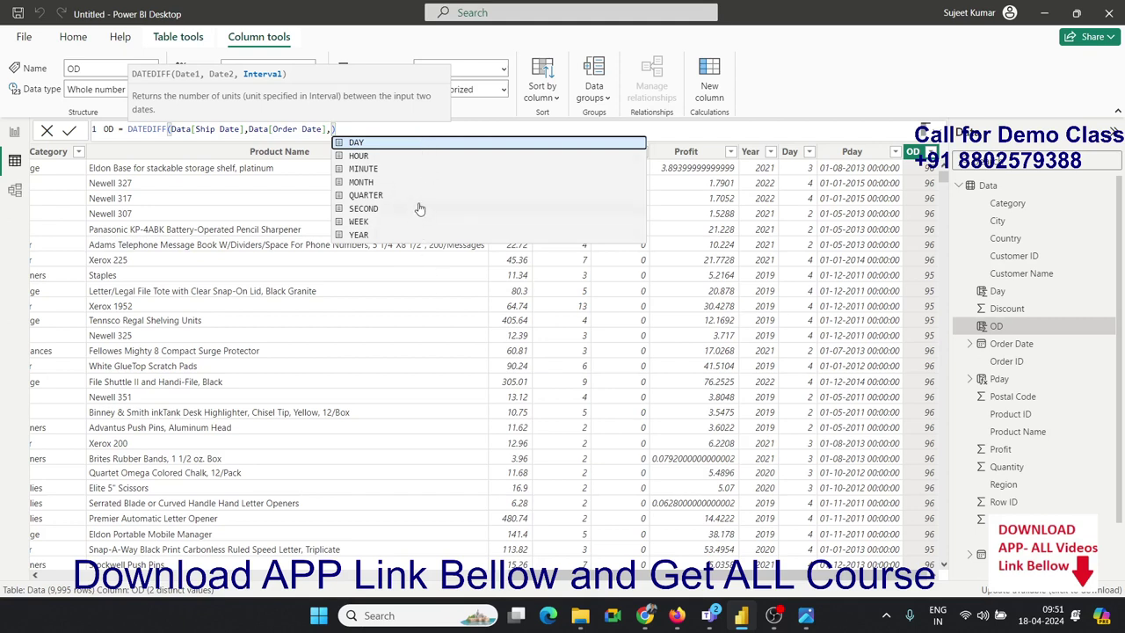
key("Down")
key("Down")
key("Down")
key("Down")
key("Down")
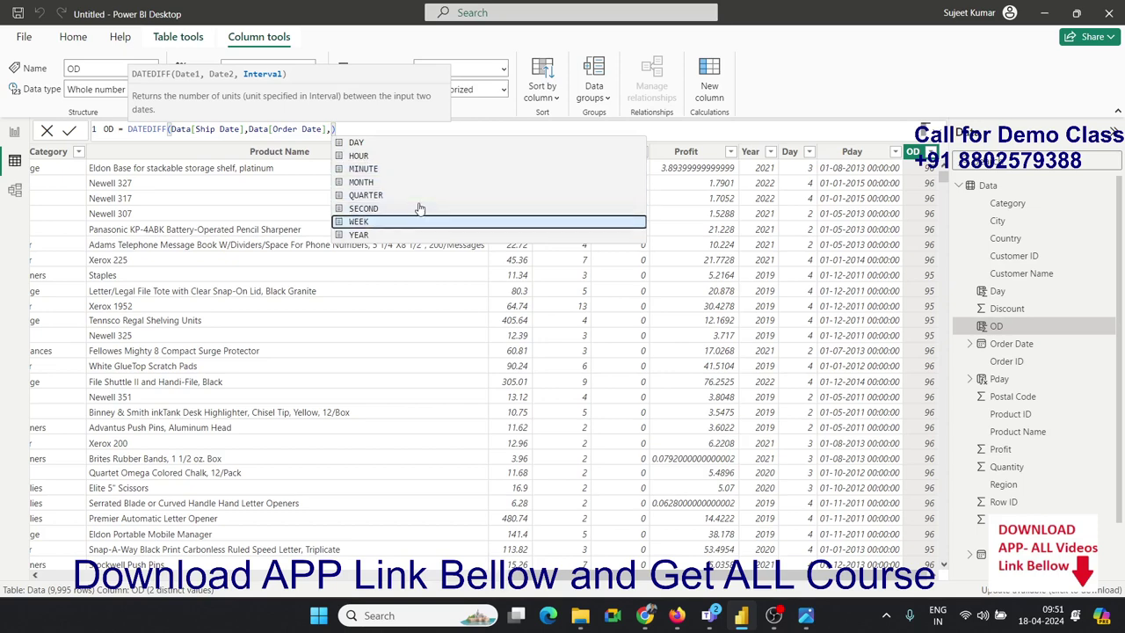
key("Down")
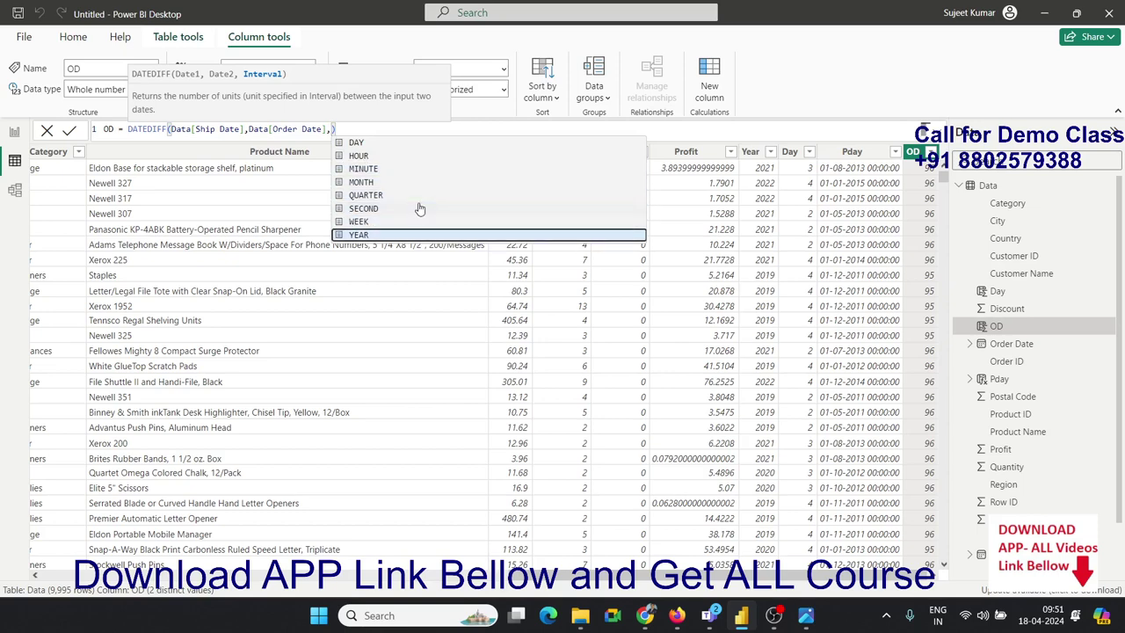
key("Tab")
key("Return")
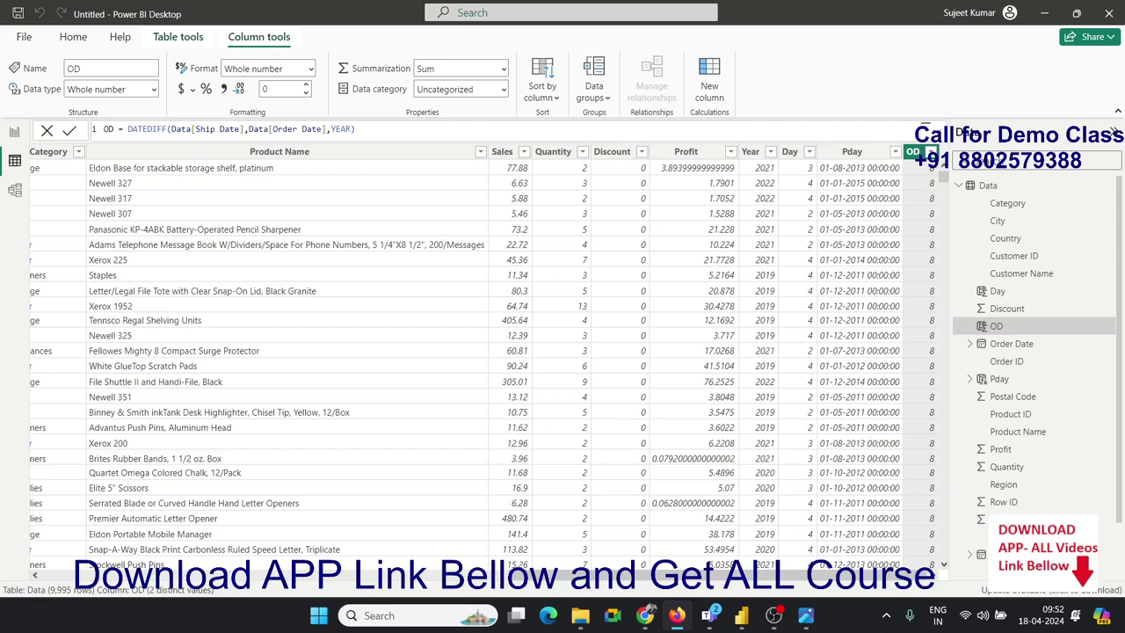
- Replace DATEDIFF with NETWORKDAYS(Data[Ship Date],Data[Order Date] in the OD formula
left_click_drag(128, 130, 382, 118)
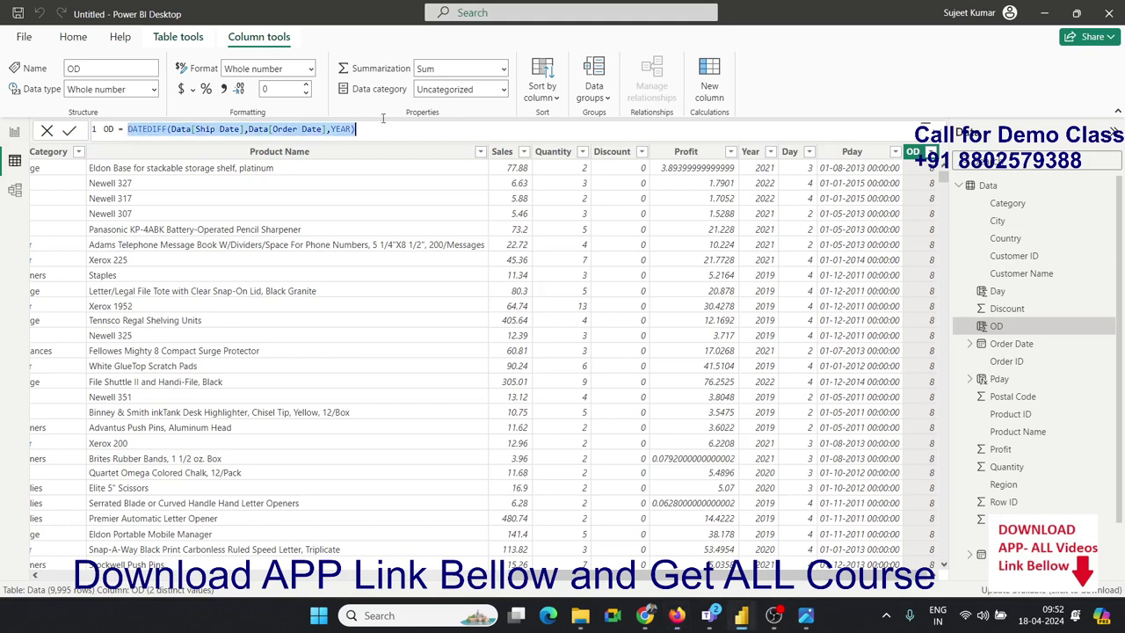
key("BackSpace")
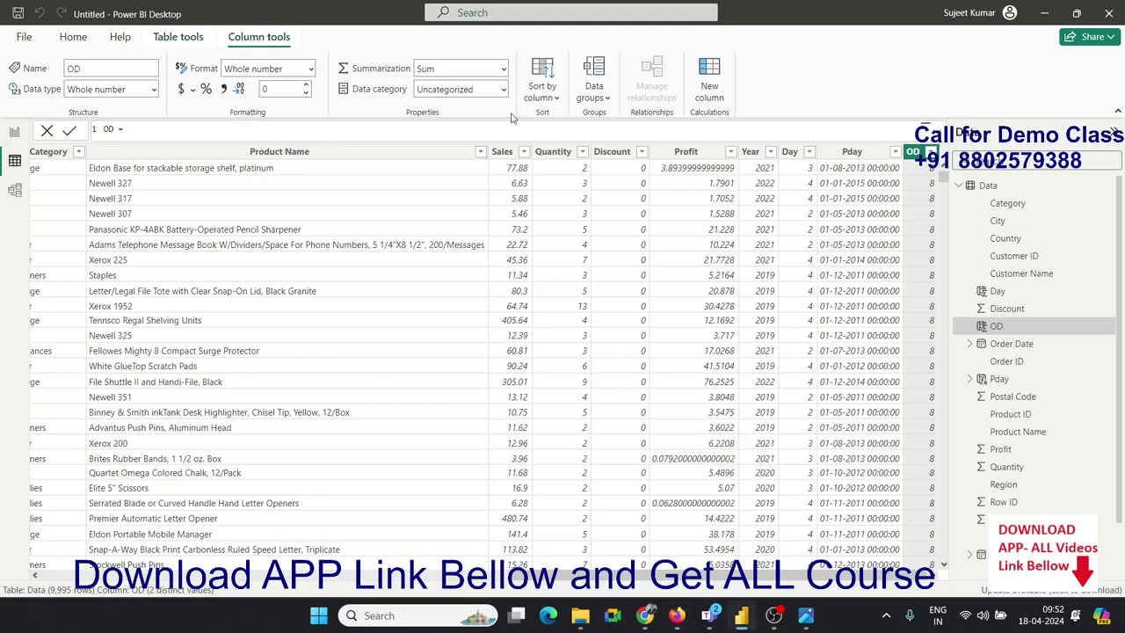
type("net")
key("Tab")
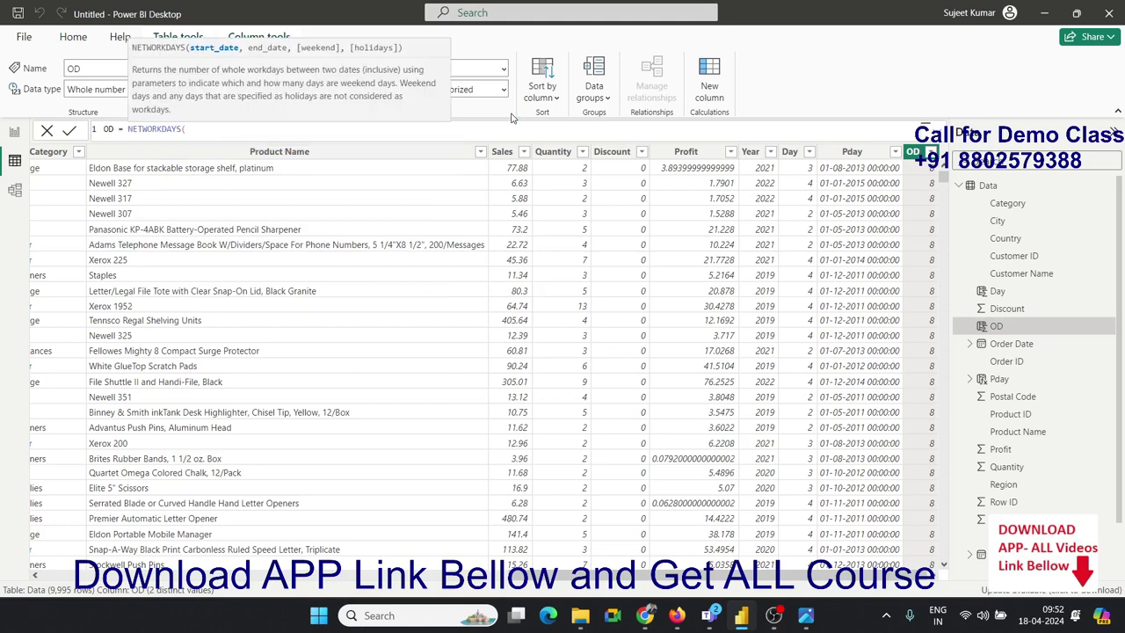
type("s")
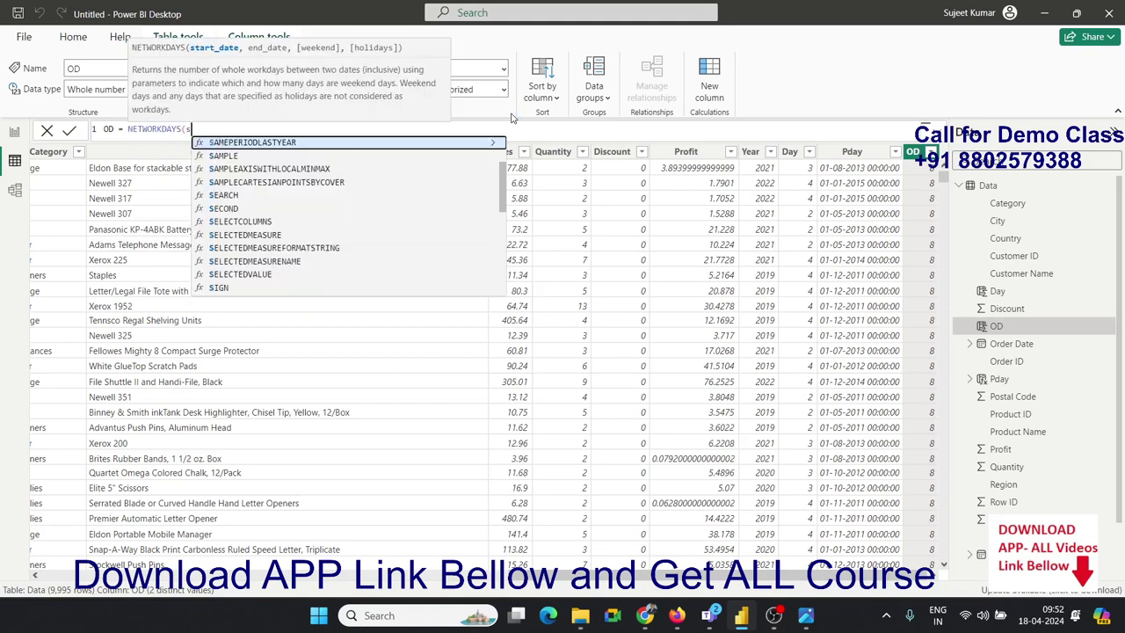
type("h")
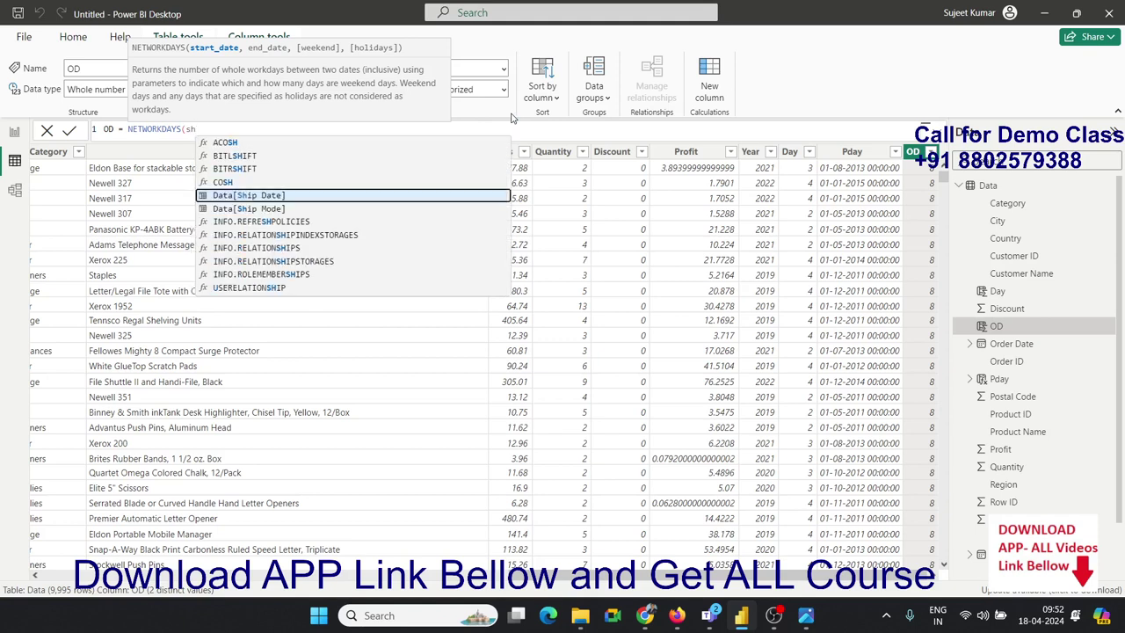
key("Tab")
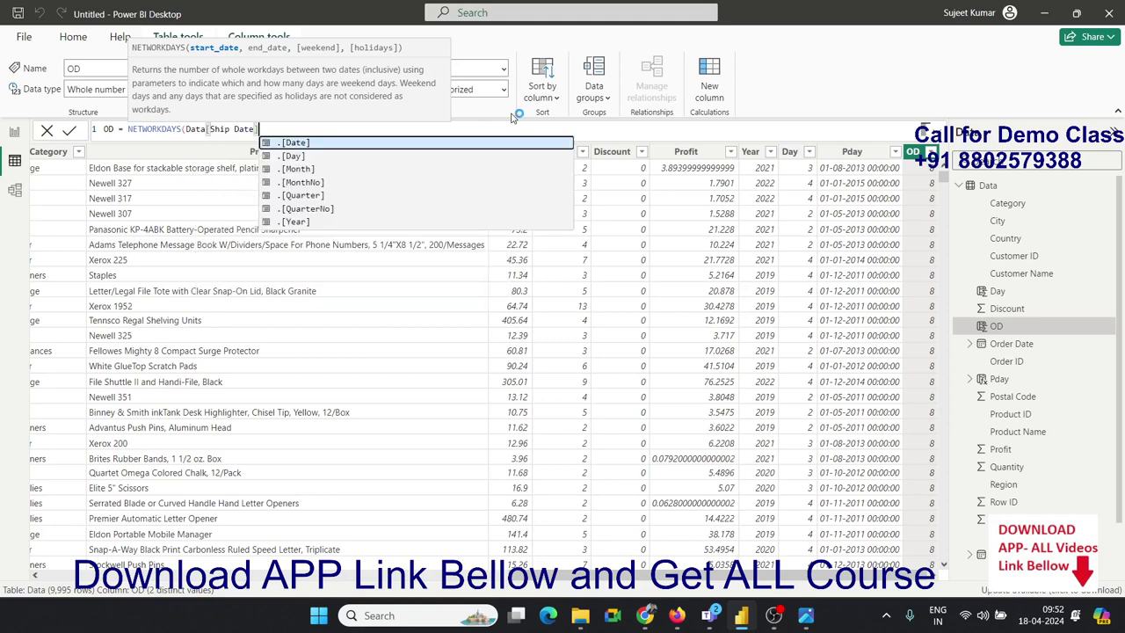
type(",")
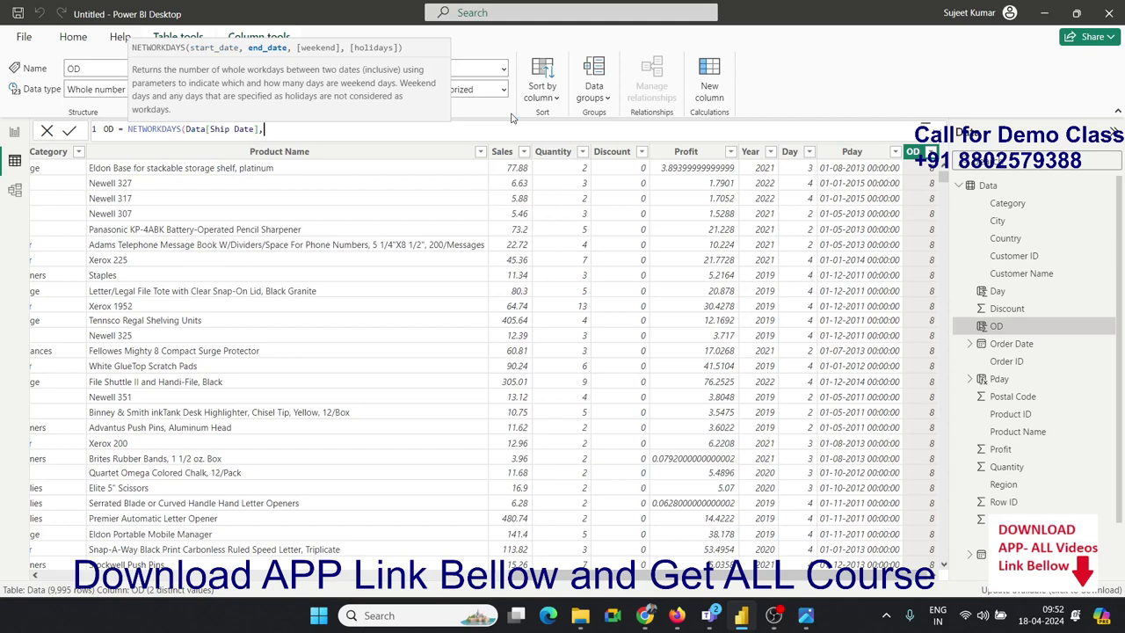
type("ord")
key("Tab")
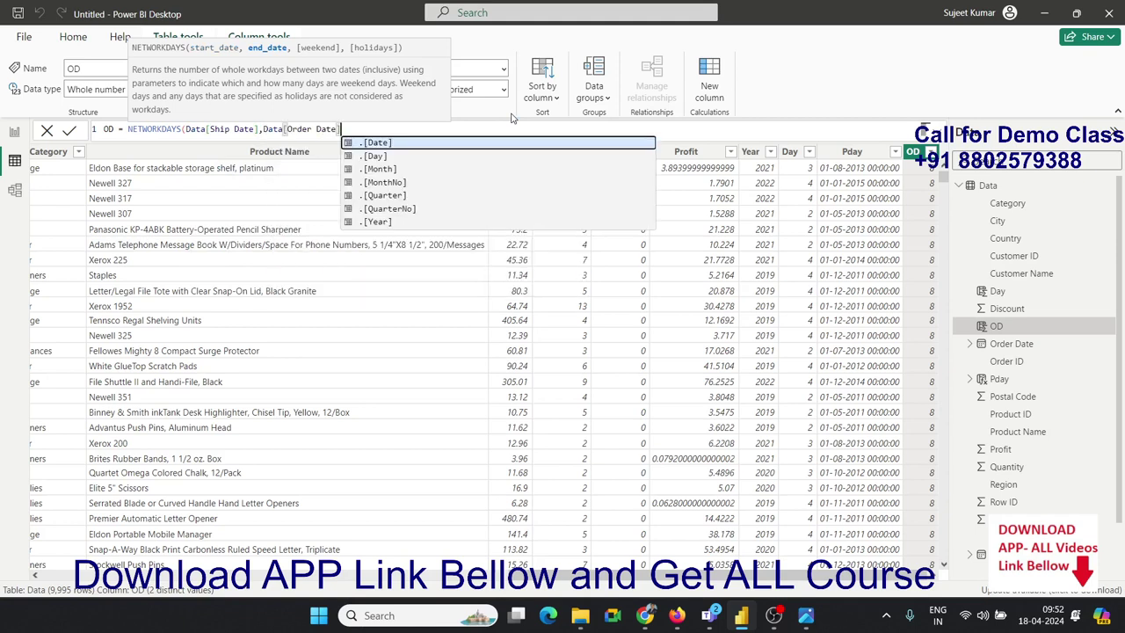
- Add weekend code 7 as the third NETWORKDAYS argument and remove the extra trailing comma
type(",")
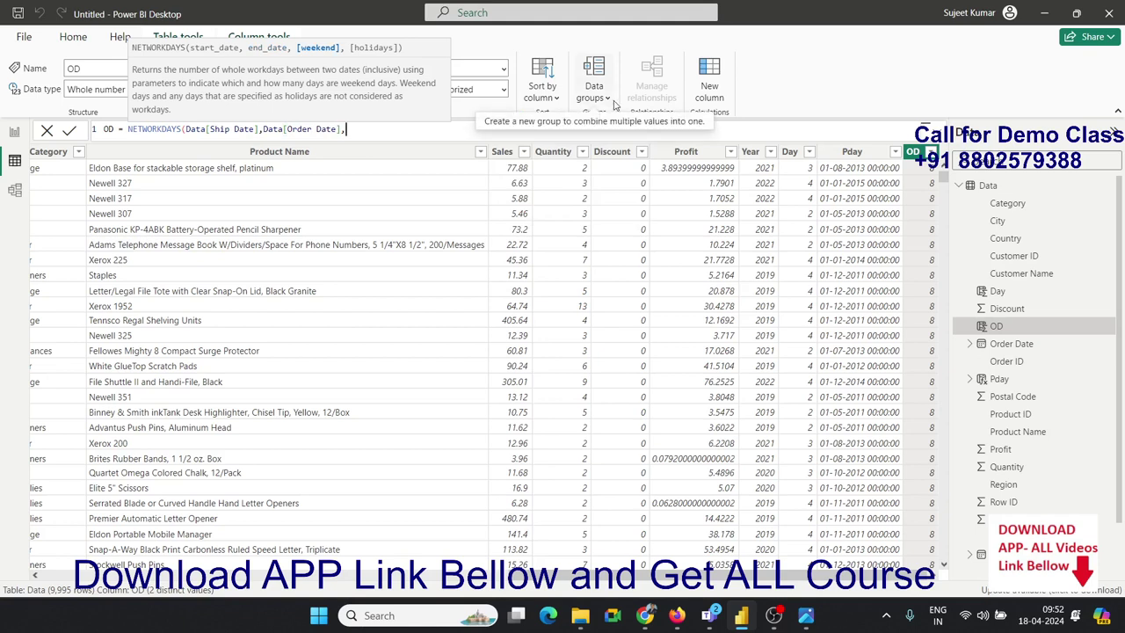
type("7")
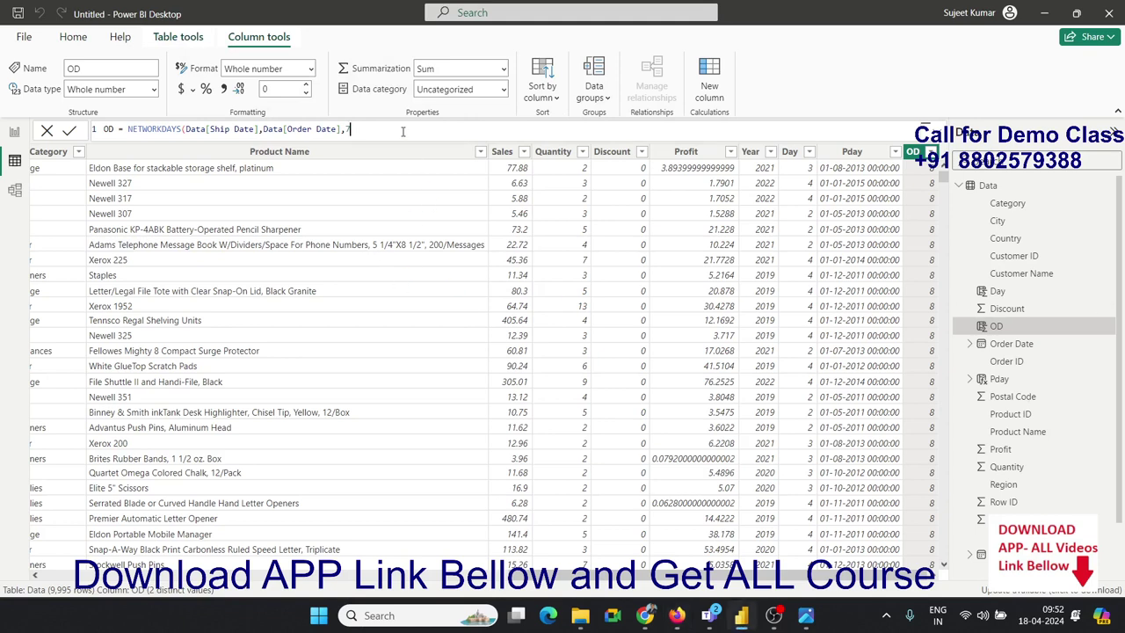
type(",")
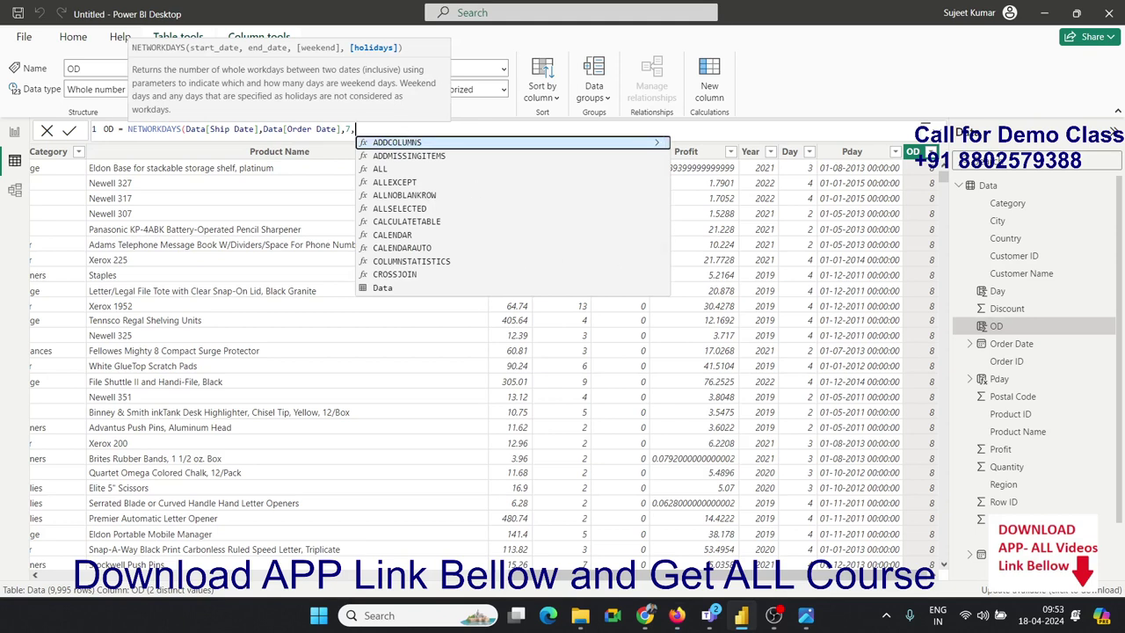
key("Escape")
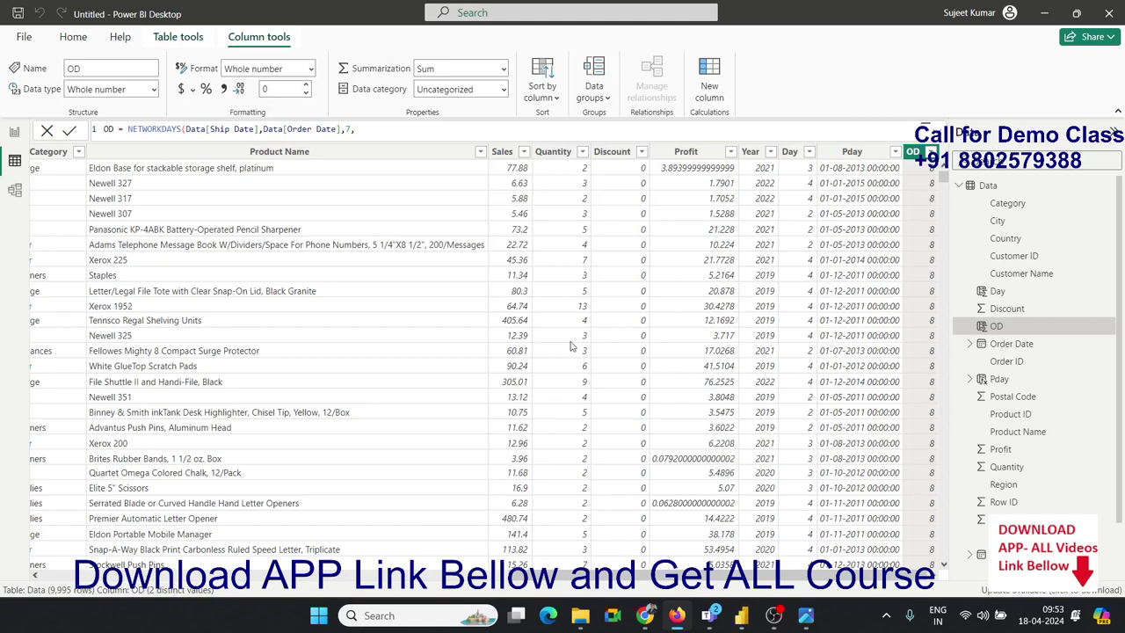
left_click(359, 132)
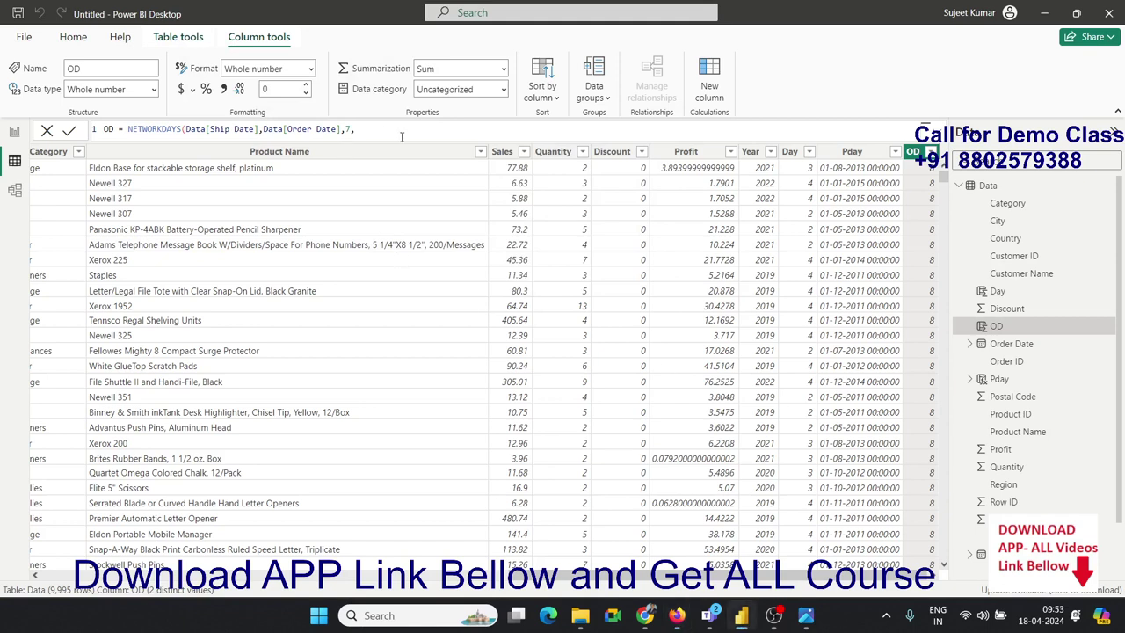
key("BackSpace")
- Close and commit the NETWORKDAYS formula, giving OD working-day counts around 2085
type(")")
key("Return")
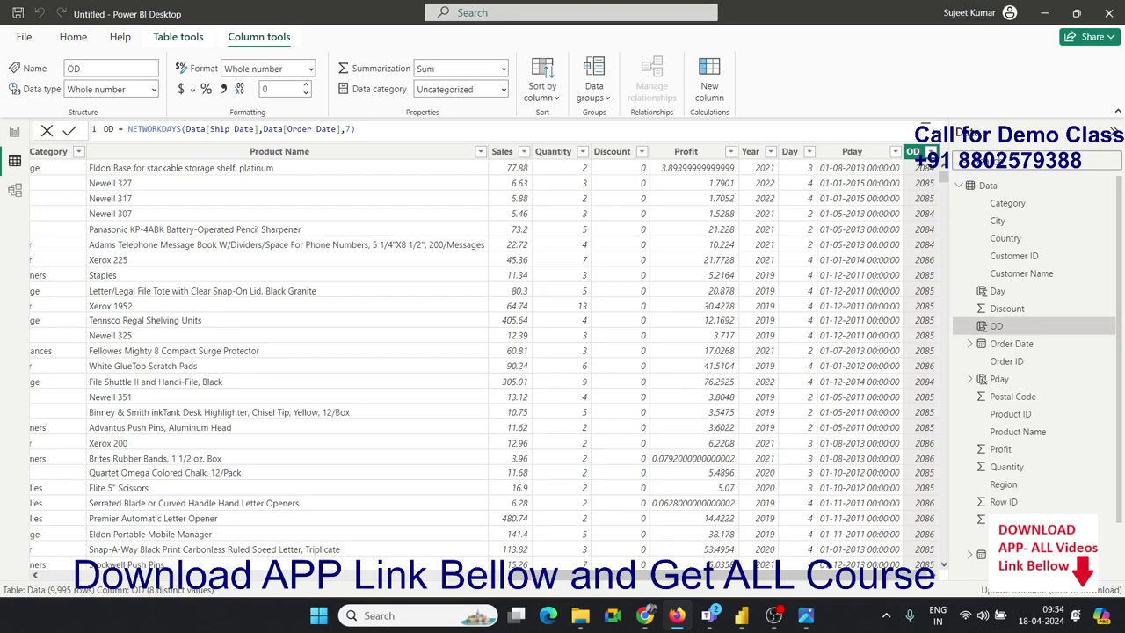
left_click(677, 615)
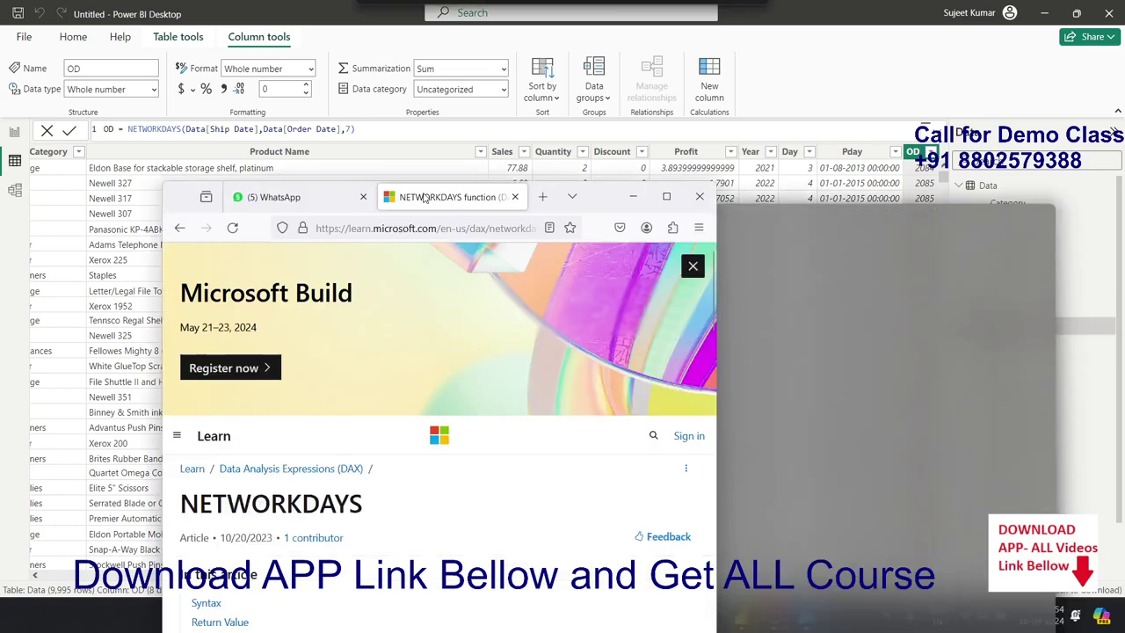
left_click(601, 154)
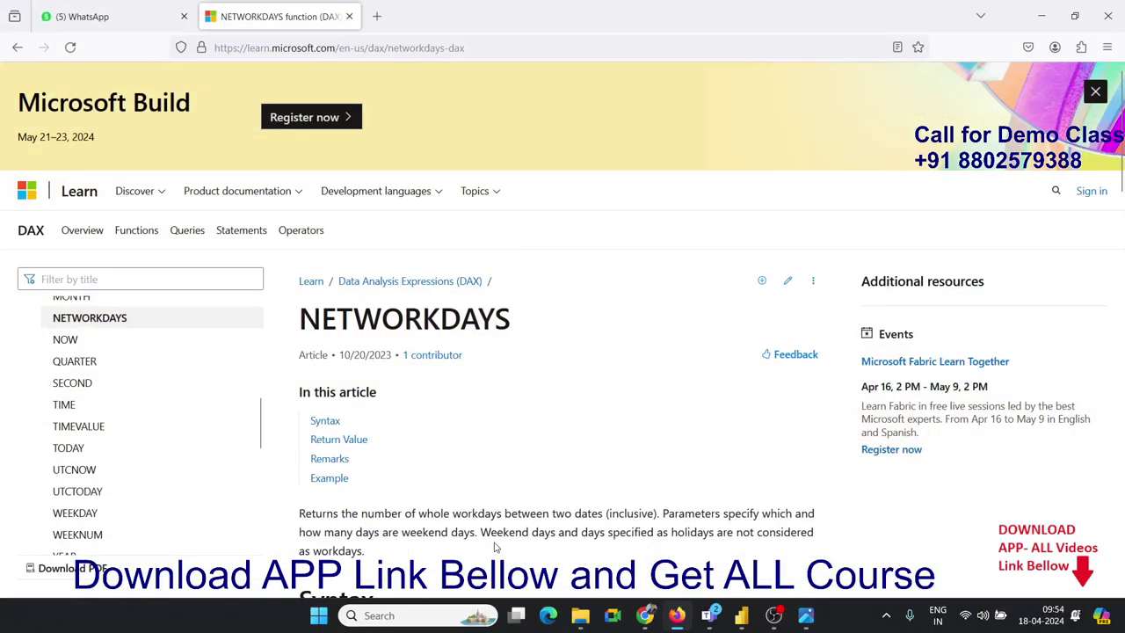
scroll(497, 540, "down", 3)
scroll(497, 538, "down", 1)
scroll(495, 532, "down", 1)
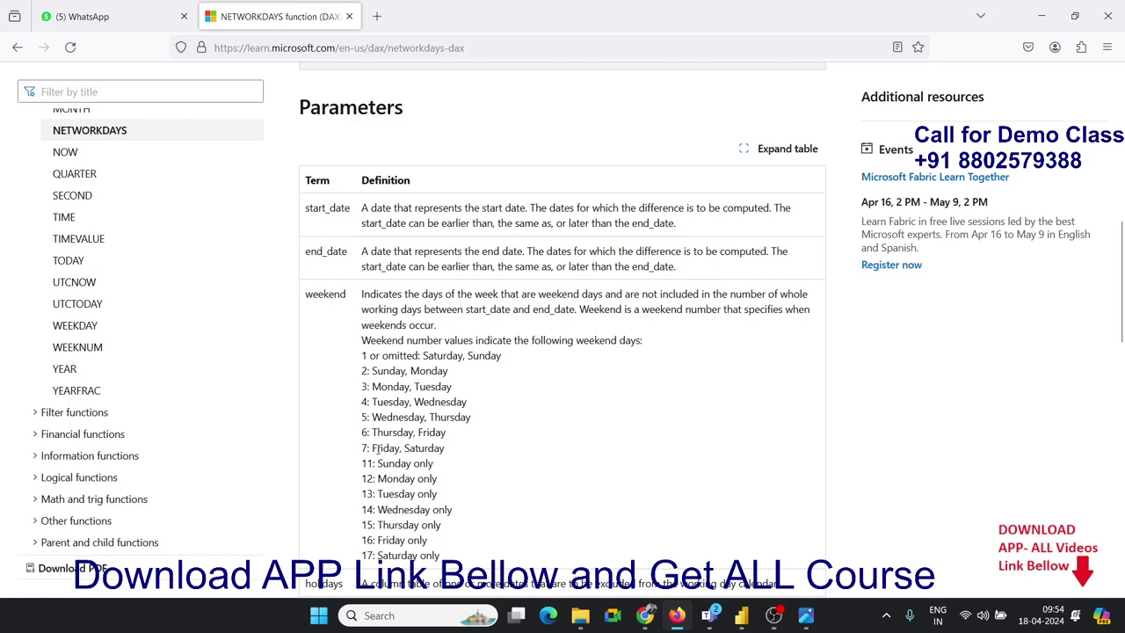
left_click_drag(373, 448, 453, 459)
left_click_drag(437, 467, 362, 467)
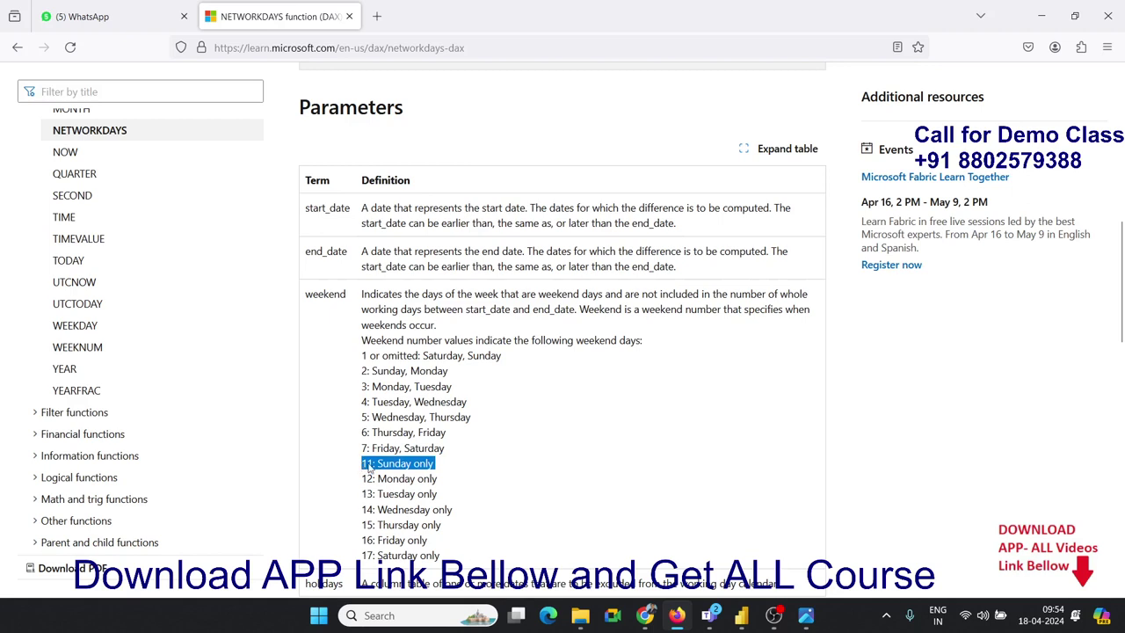
left_click(364, 352)
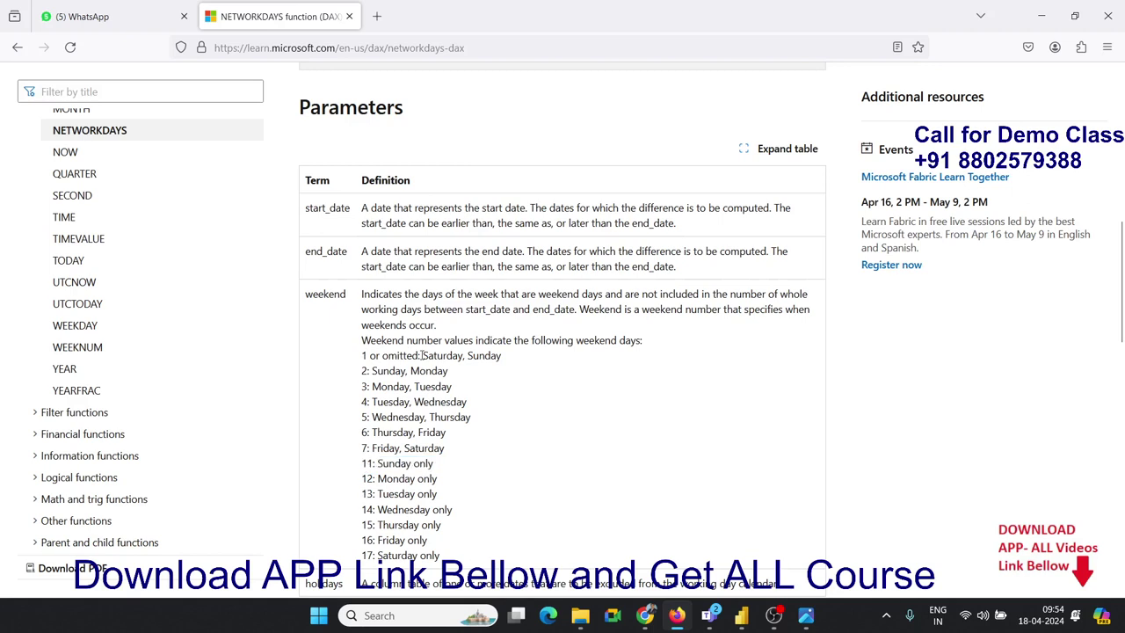
left_click_drag(422, 355, 529, 358)
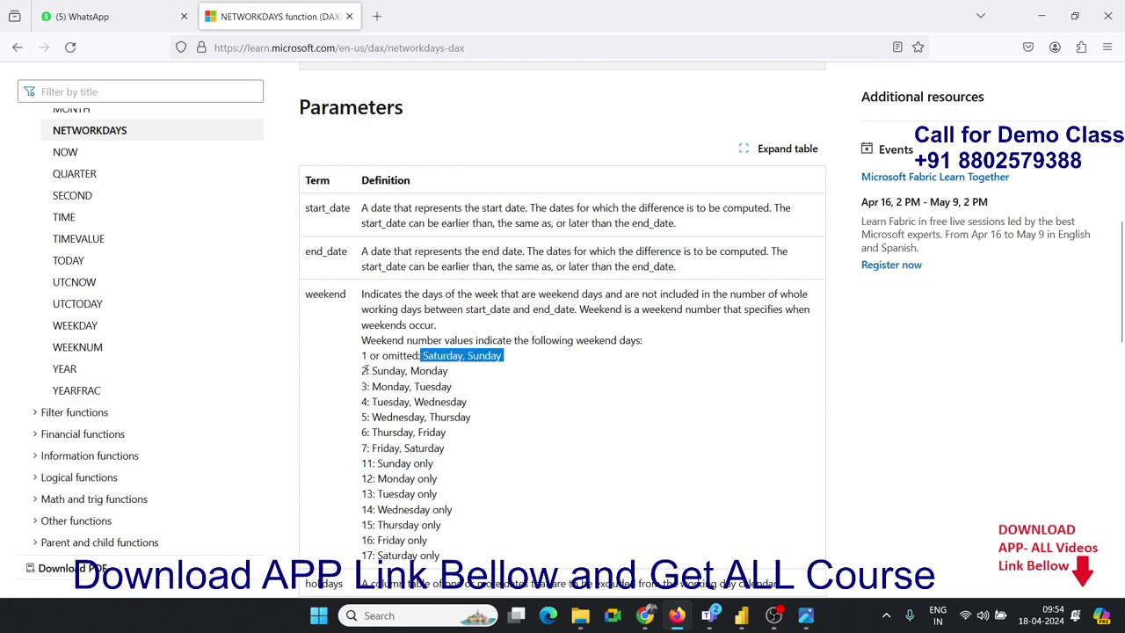
left_click_drag(370, 370, 450, 371)
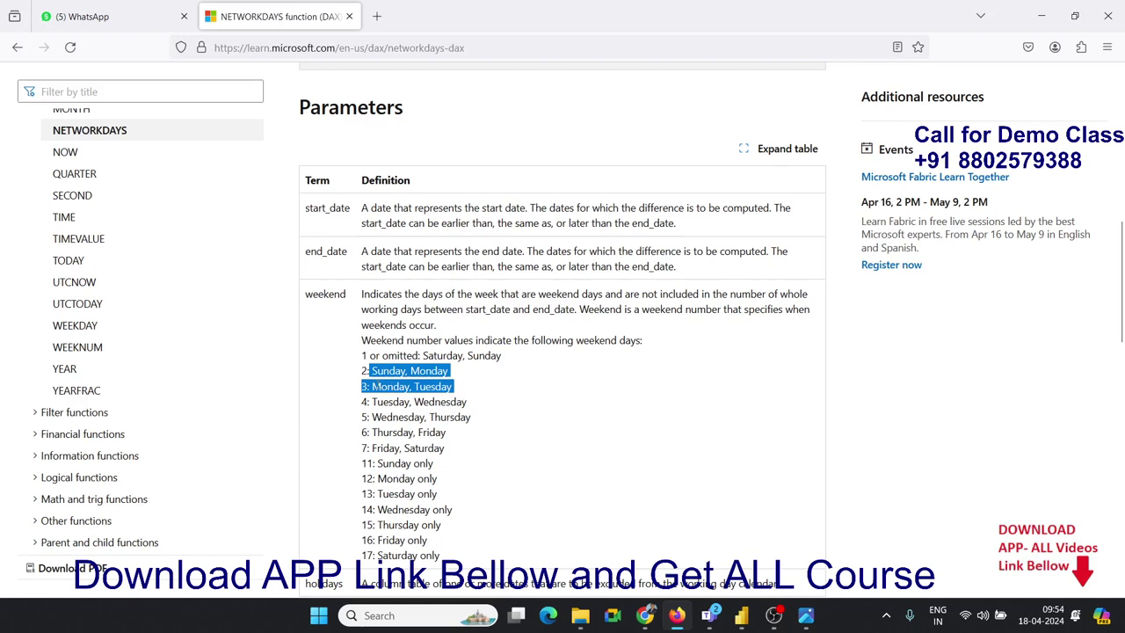
left_click_drag(380, 386, 489, 390)
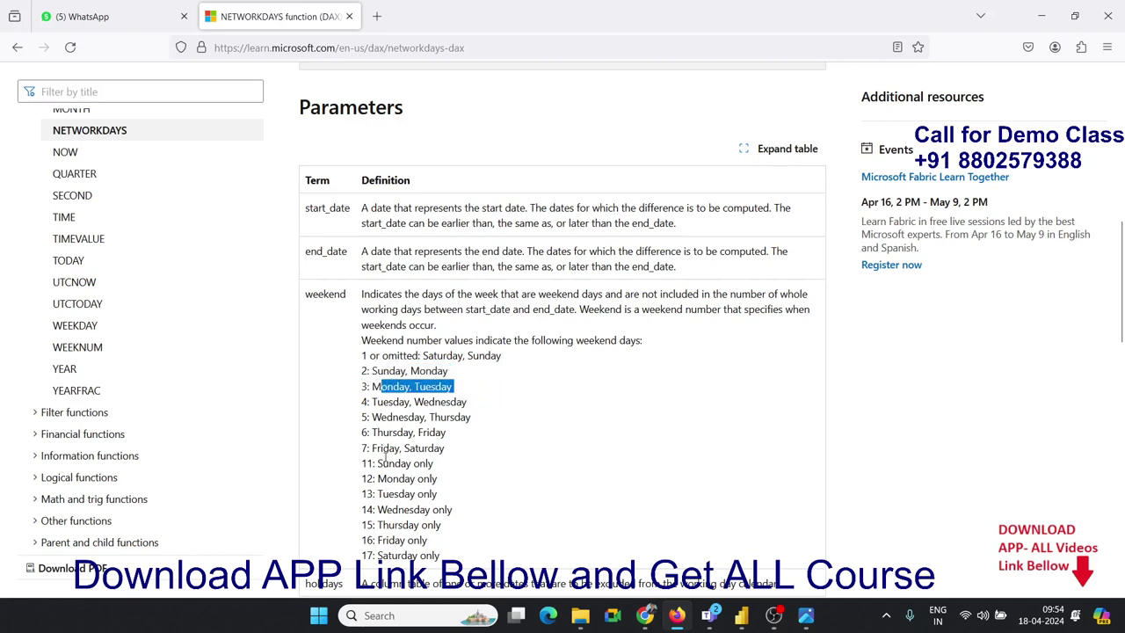
left_click_drag(373, 448, 470, 455)
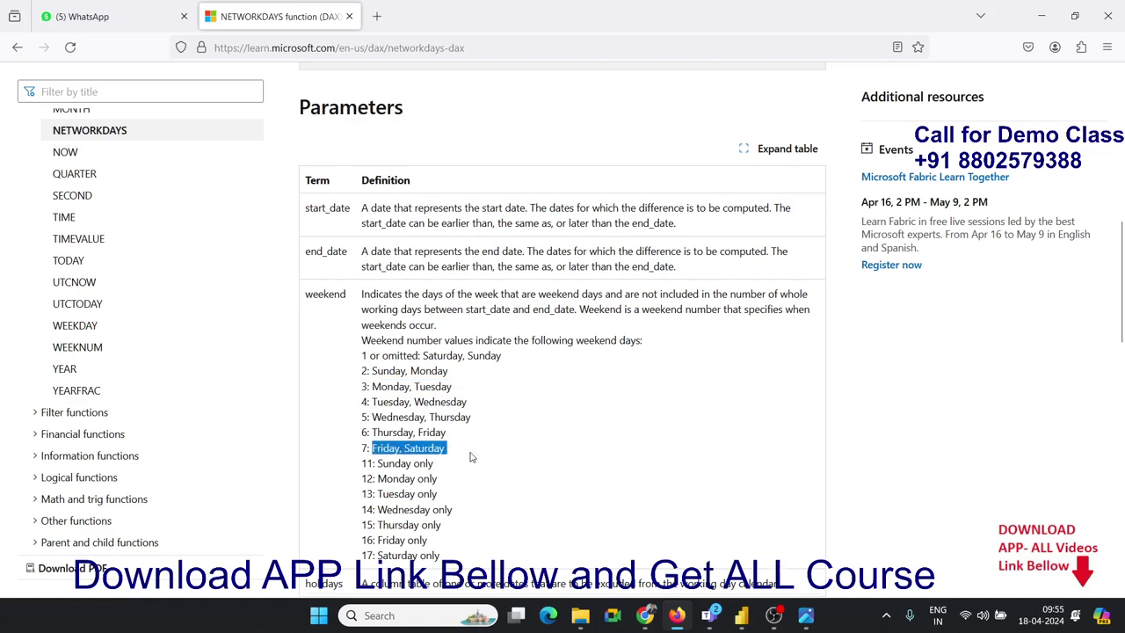
scroll(470, 455, "down", 2)
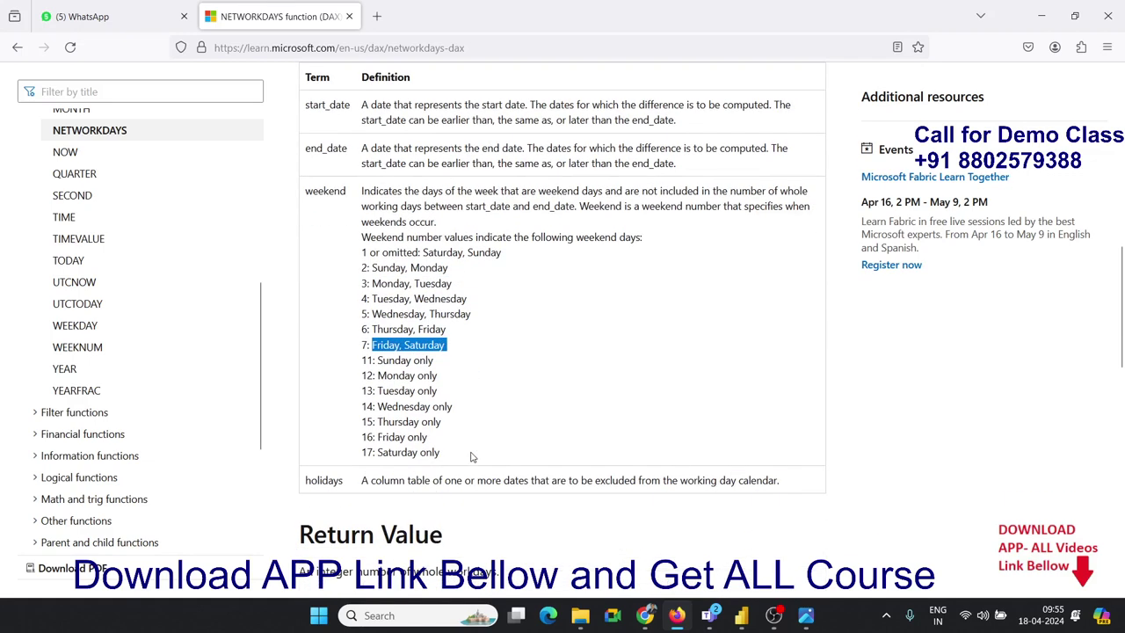
left_click(745, 619)
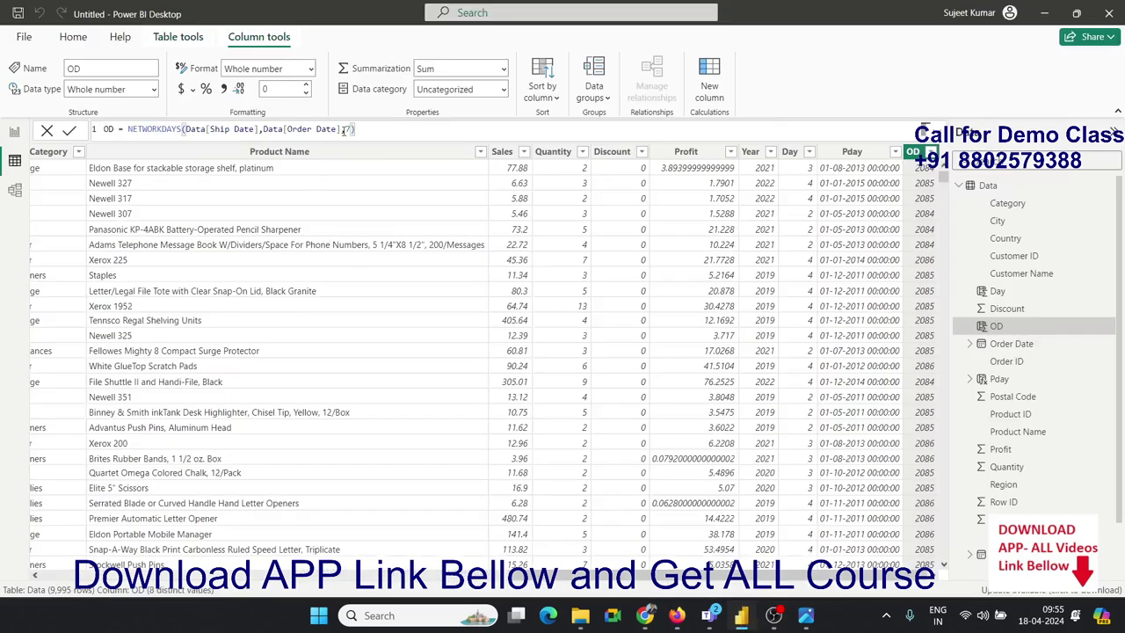
- Change the NETWORKDAYS weekend code from 7 to 11 (Sunday only) in the OD formula
key("BackSpace")
key("BackSpace")
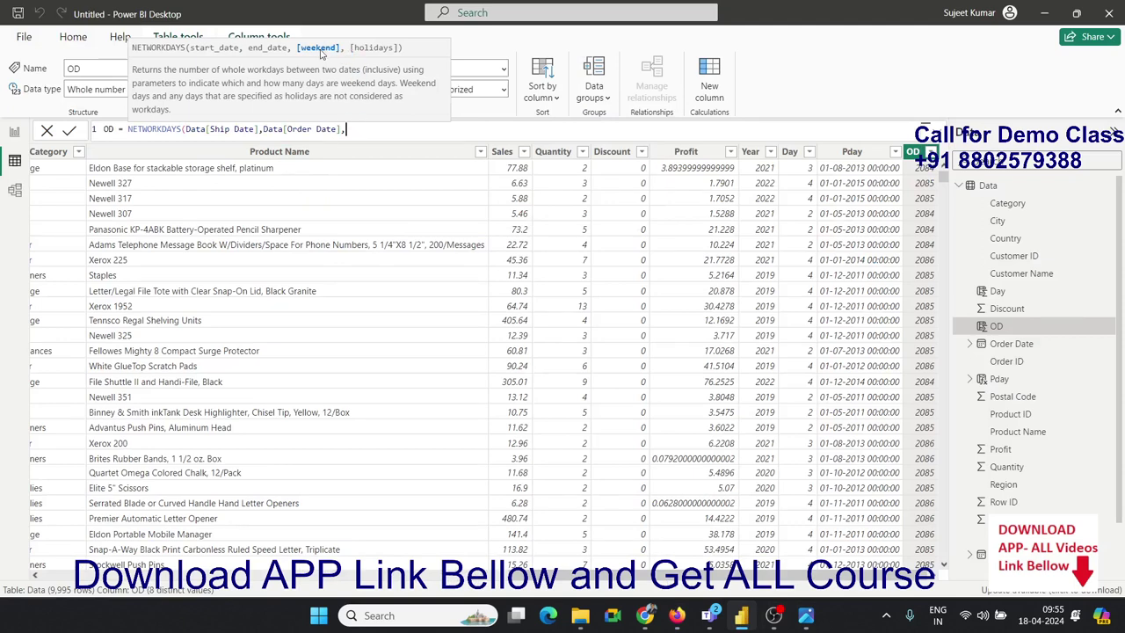
type("7")
key("BackSpace")
type("1")
type("1")
type(")")
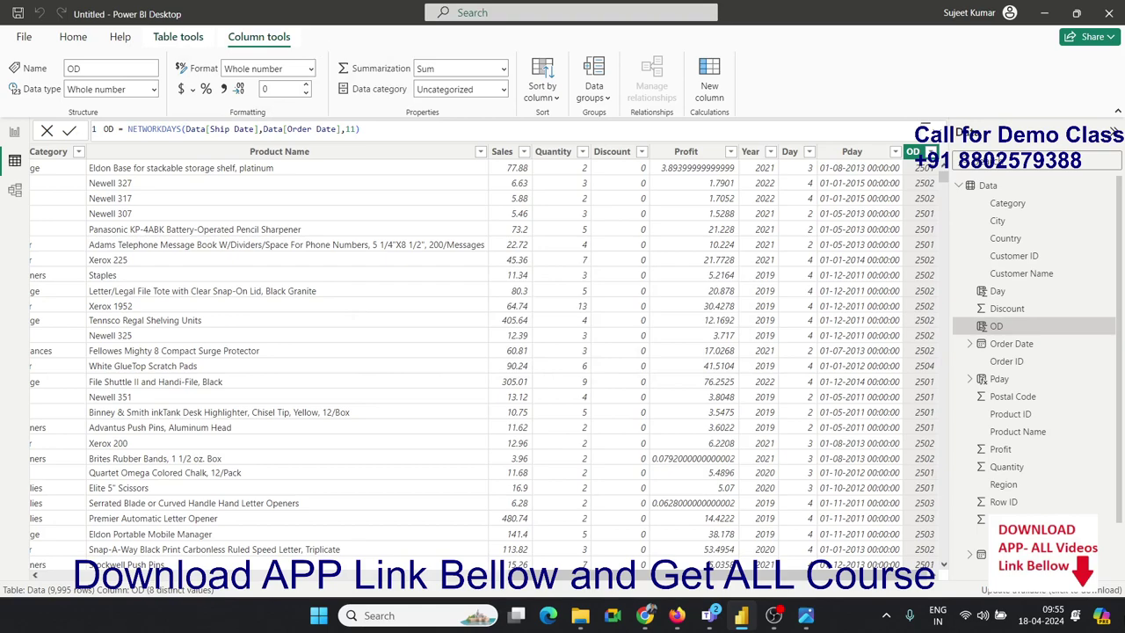
- Glance at the NETWORKDAYS documentation in the browser, then return to Power BI
key("alt+Tab")
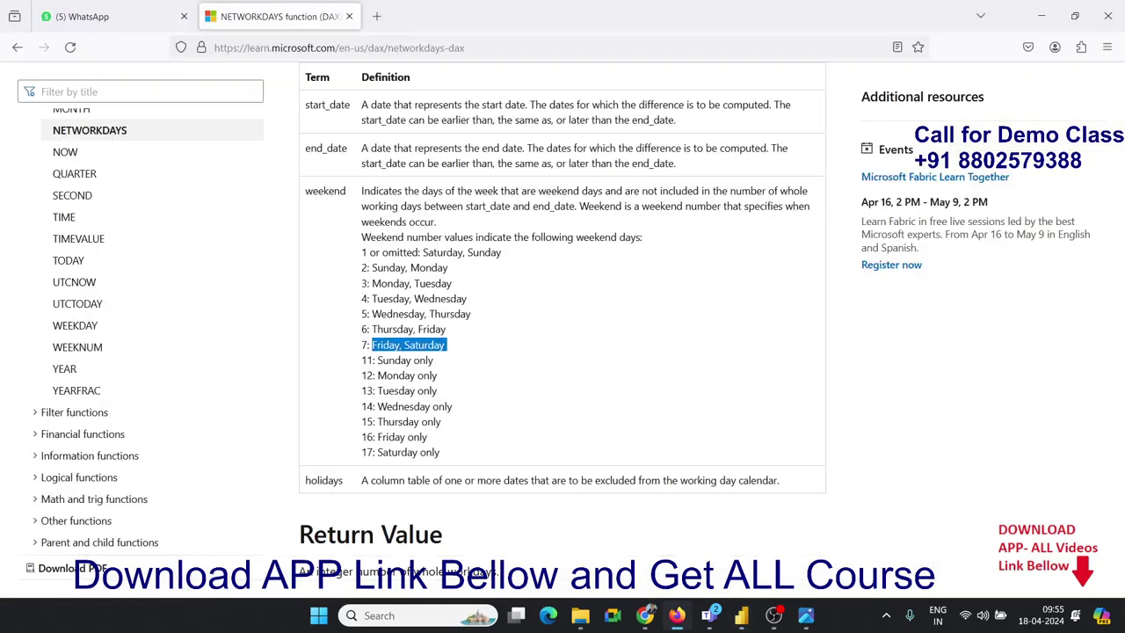
left_click_drag(444, 16, 1044, 182)
key("alt+Tab")
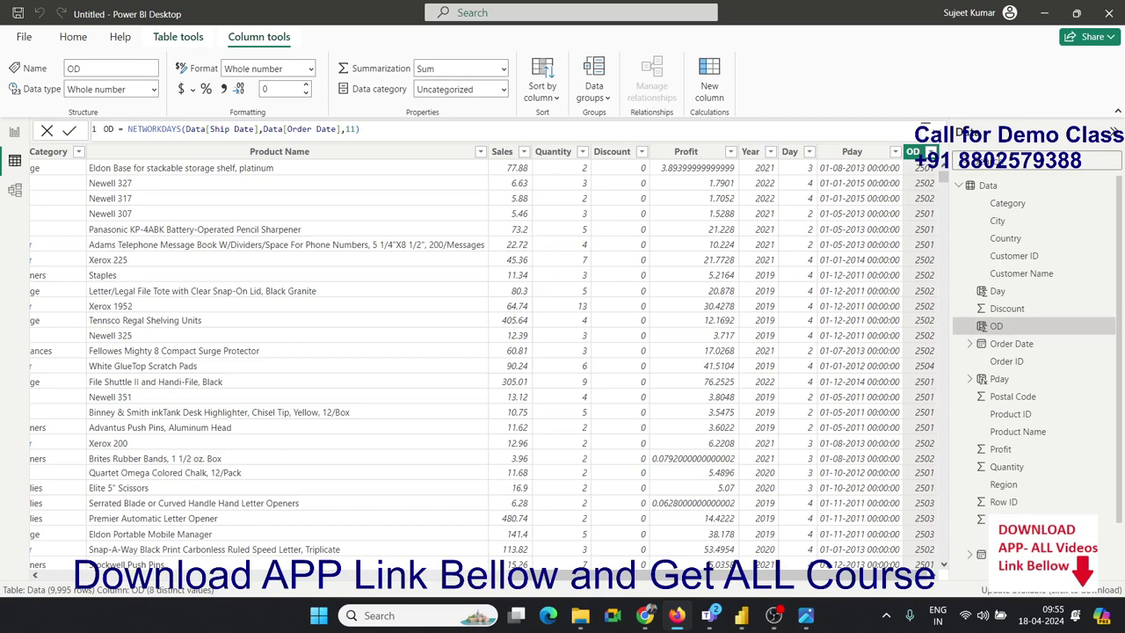
- Select the Product Name column, then the Ship Date column in the Data table
left_click(248, 203)
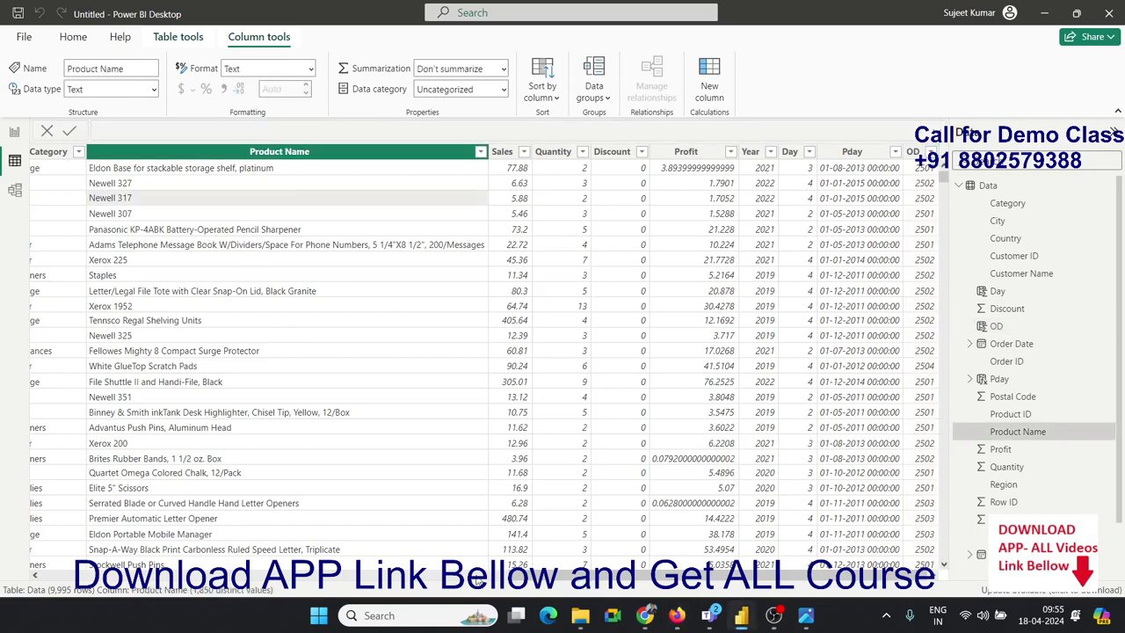
left_click_drag(370, 576, 132, 576)
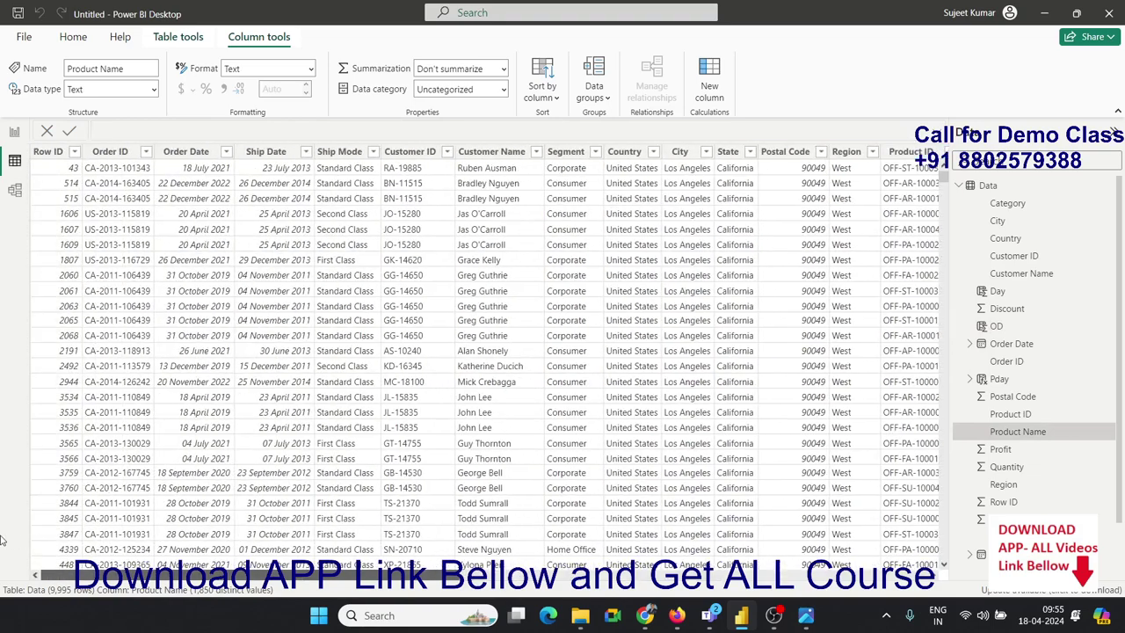
left_click(264, 151)
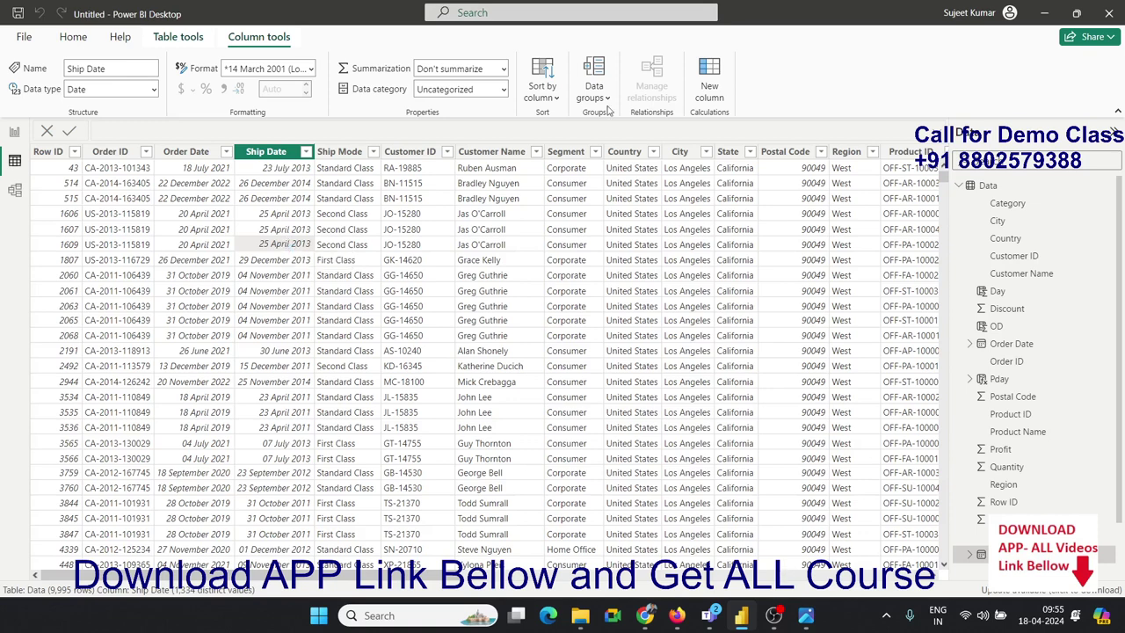
- Add a new calculated column named CDay
left_click(708, 91)
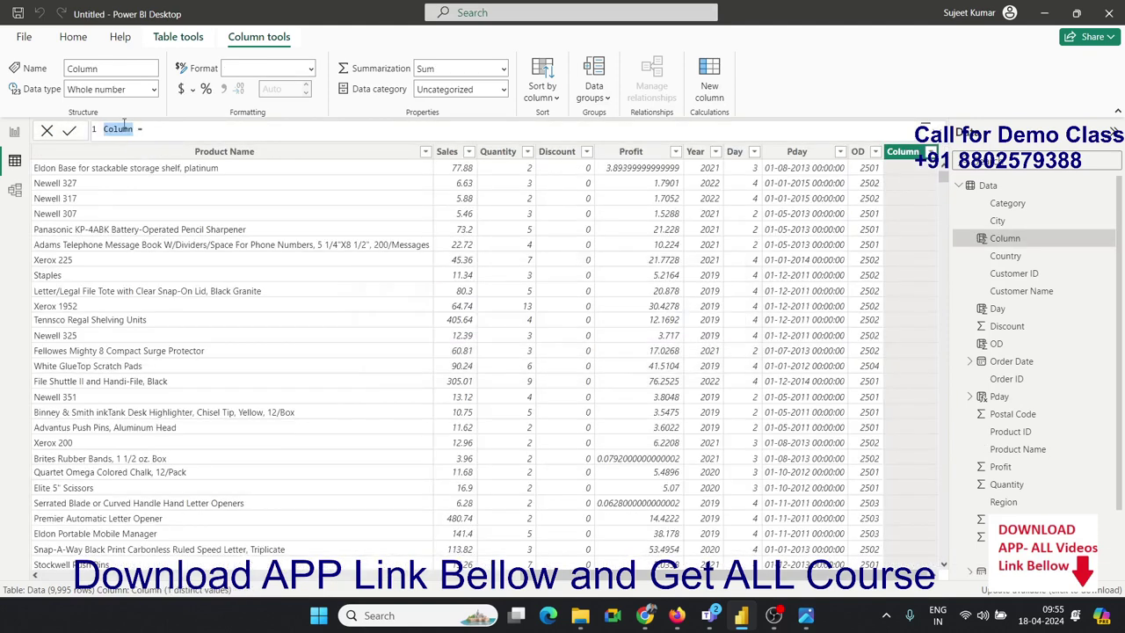
type("CDay")
key("Right")
type("d")
key("BackSpace")
type("d")
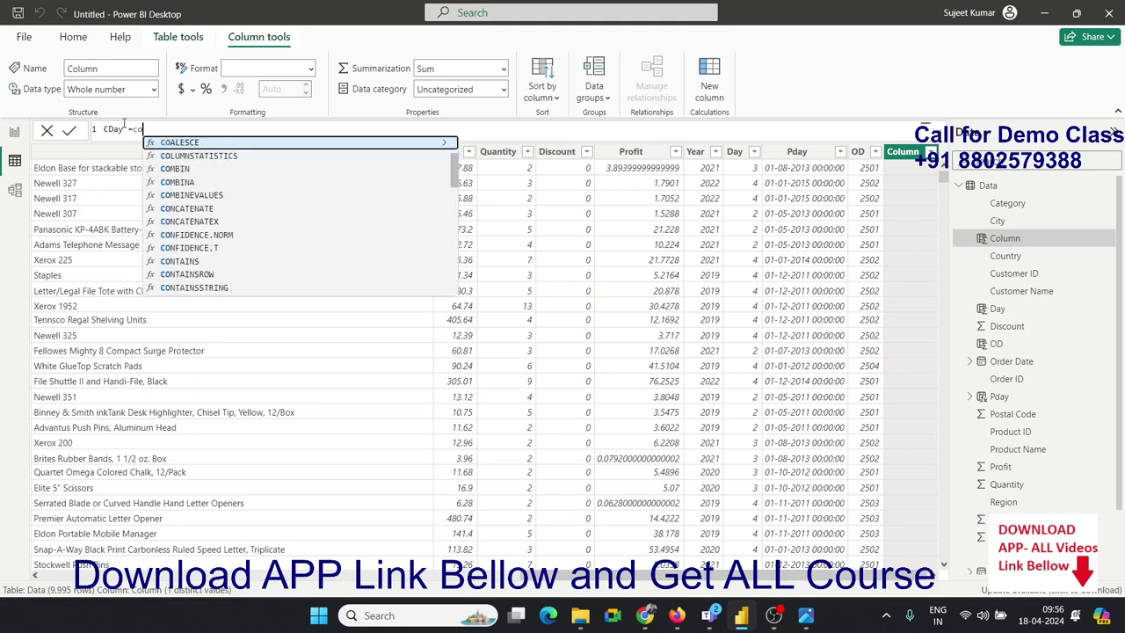
key("BackSpace")
- Define CDay as EOMONTH(Data[Ship Date],0) to get each ship date's month-end
type("eo")
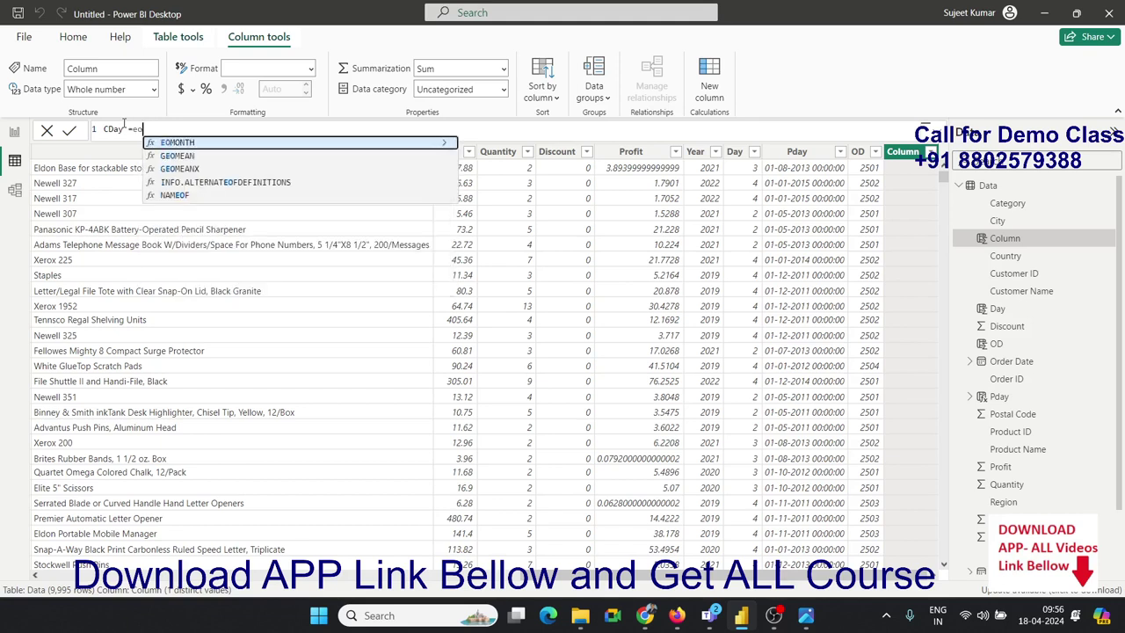
key("Tab")
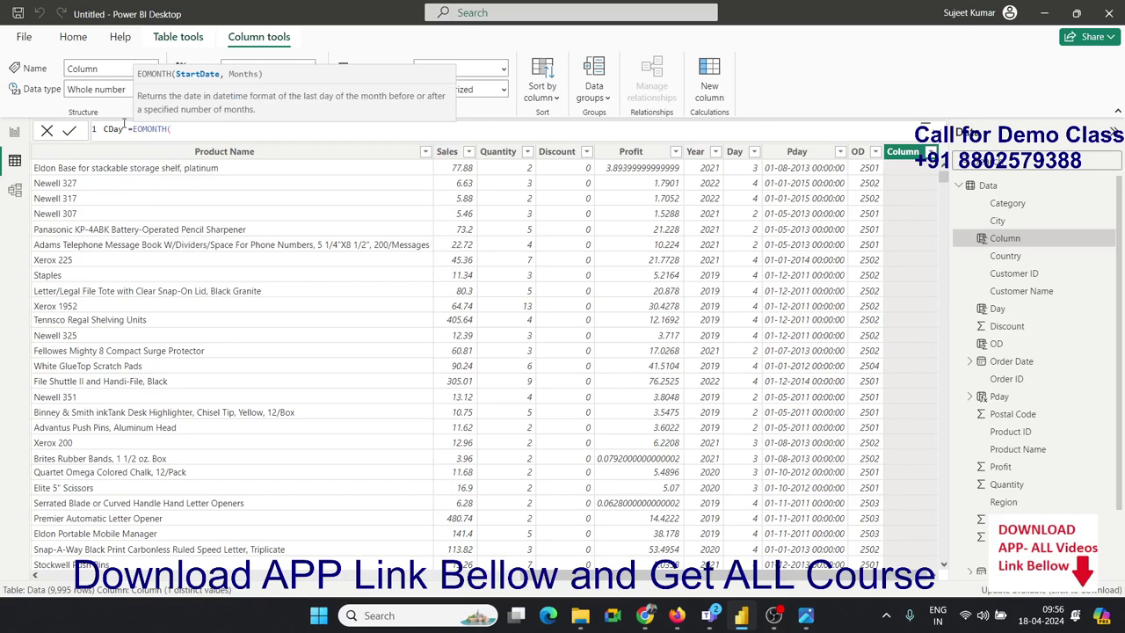
type("sh")
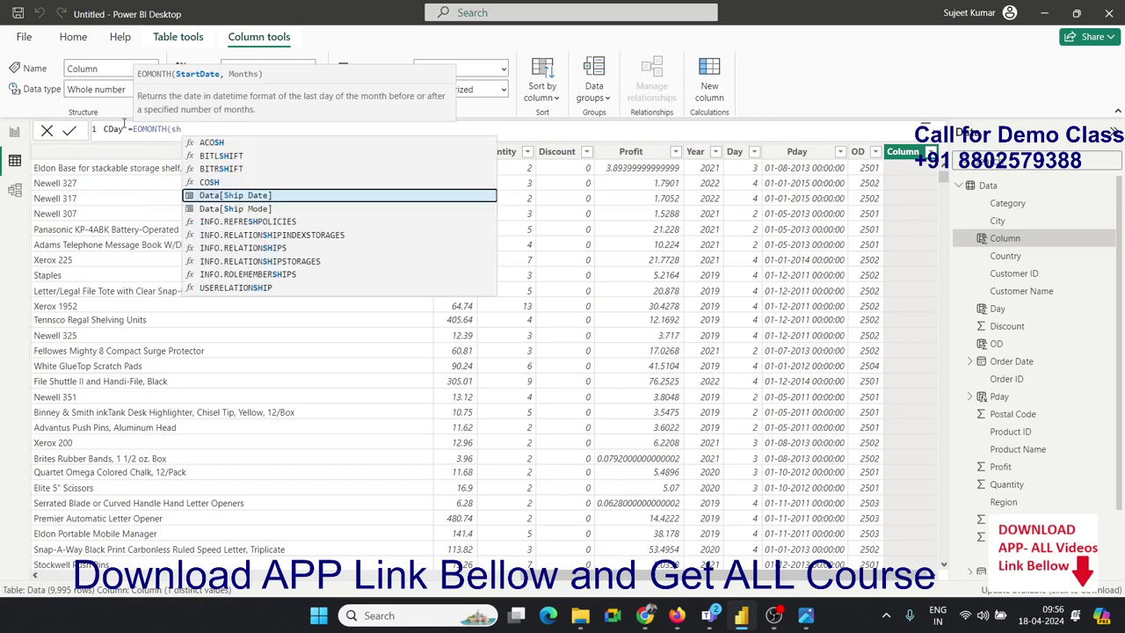
key("Tab")
type(",")
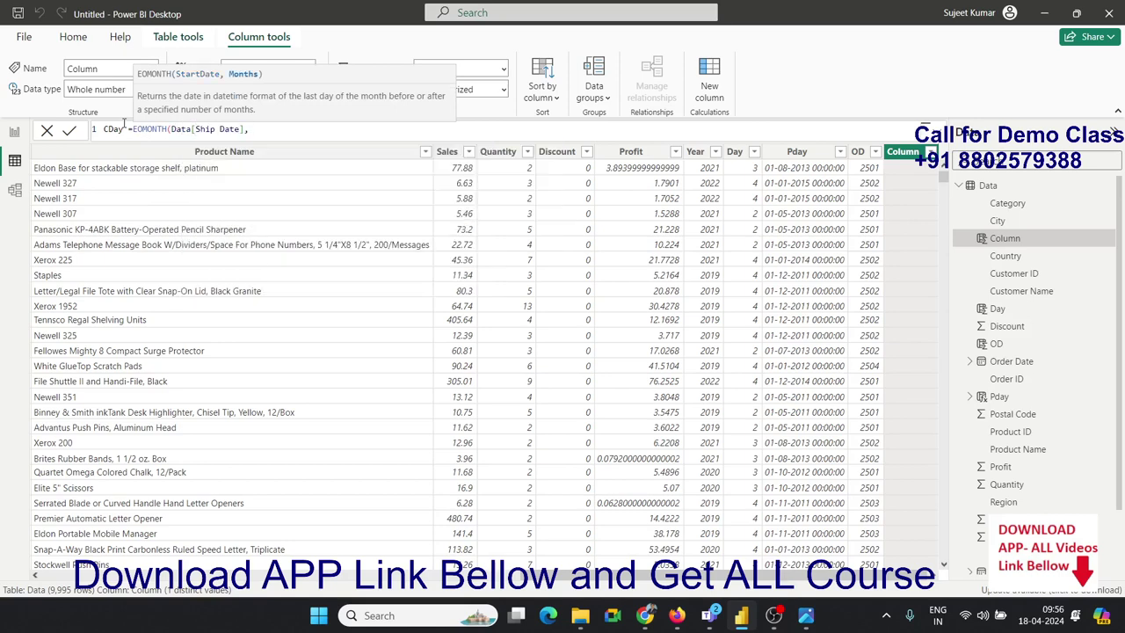
type("0")
type(")")
key("Return")
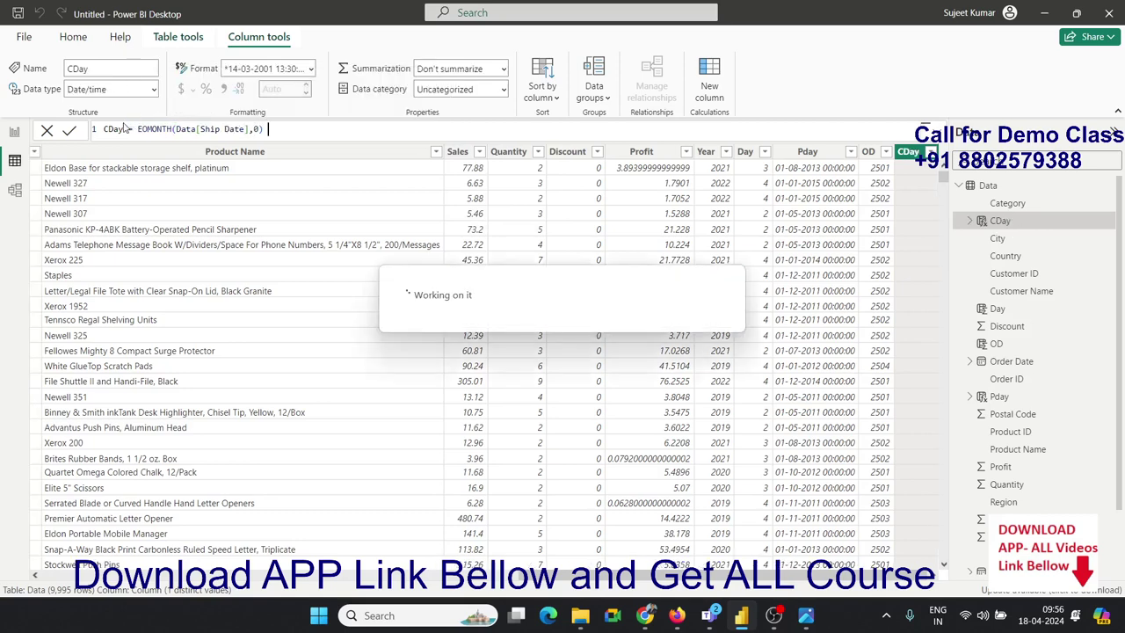